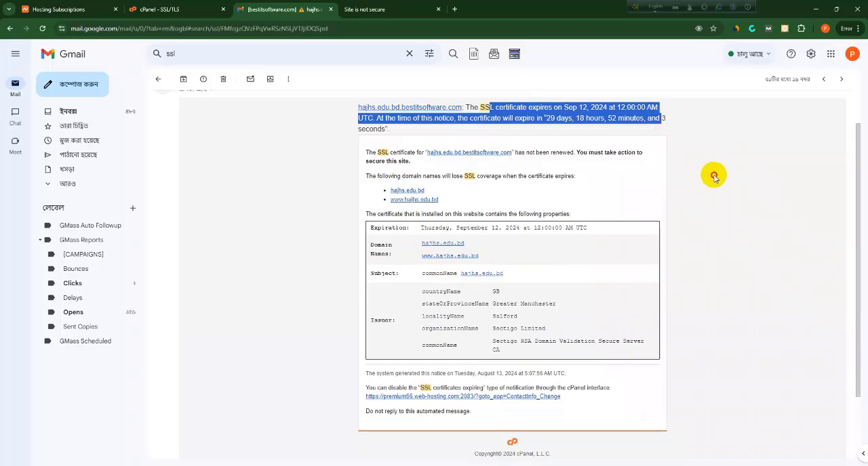
Review the SSL expiry notice for hajhs.edu.bd, open the site over its insecure connection, and view the cPanel SSL/TLS page
{"action": "left_click", "coordinate": [710, 175]}
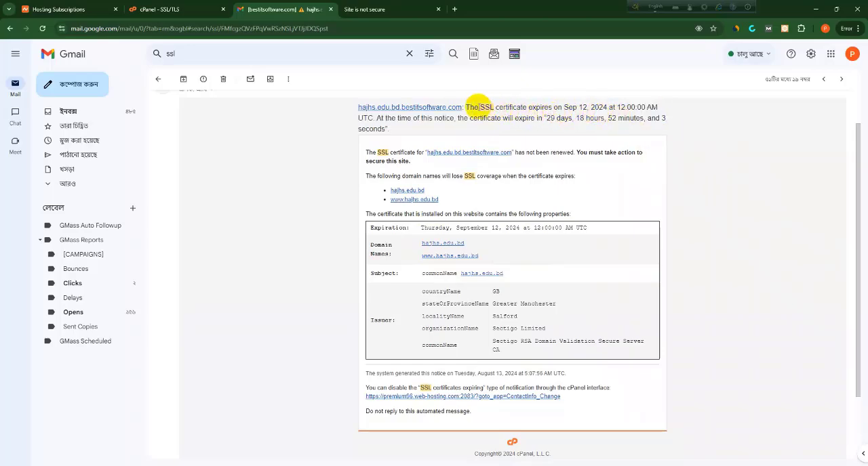
{"action": "left_click_drag", "start_coordinate": [465, 108], "coordinate": [658, 140]}
{"action": "left_click", "coordinate": [370, 11]}
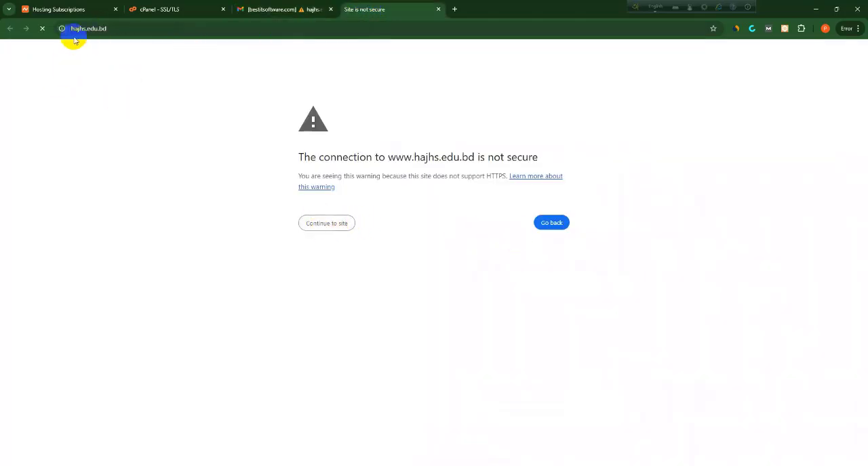
{"action": "left_click", "coordinate": [316, 224]}
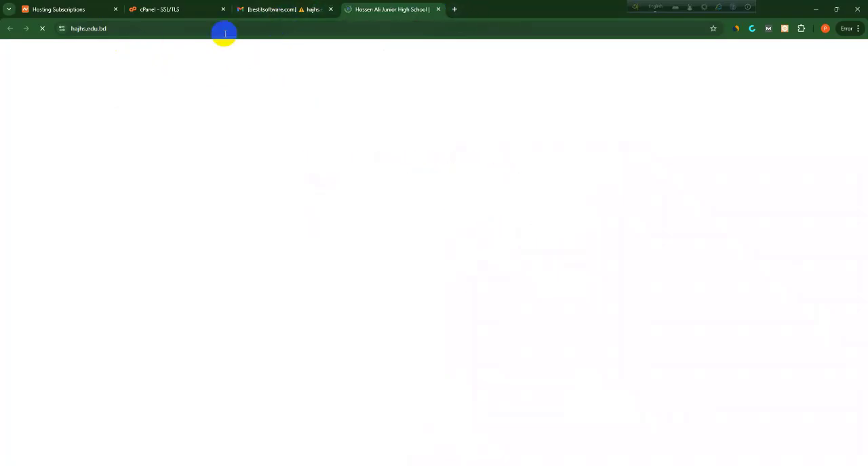
{"action": "left_click", "coordinate": [194, 10]}
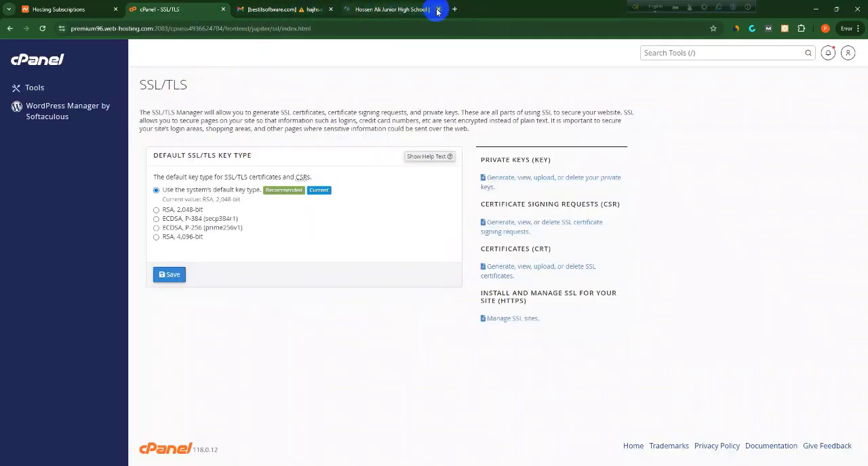
Search Google for cloudflare in a new tab and go to the Cloudflare website's login page
{"action": "left_click", "coordinate": [386, 9]}
{"action": "left_click", "coordinate": [348, 9]}
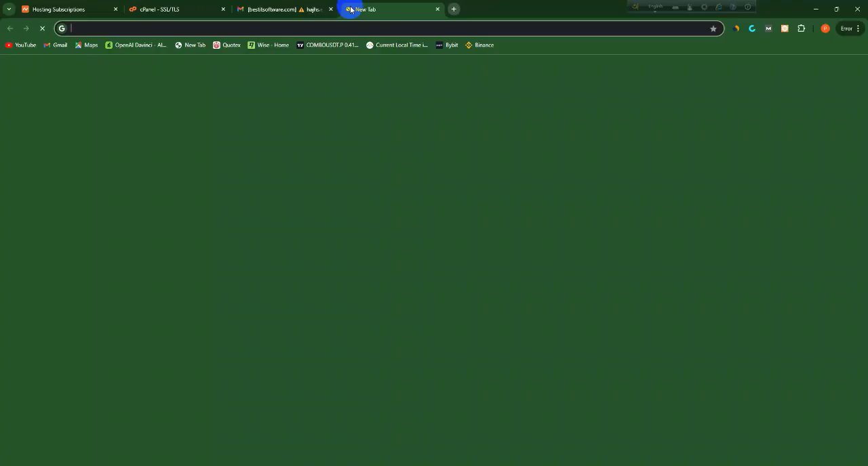
{"action": "left_click", "coordinate": [315, 186]}
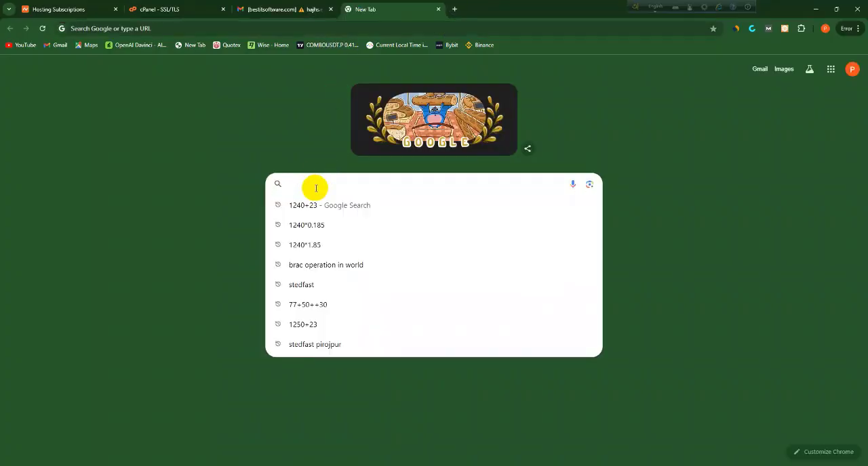
{"action": "type", "text": "c"}
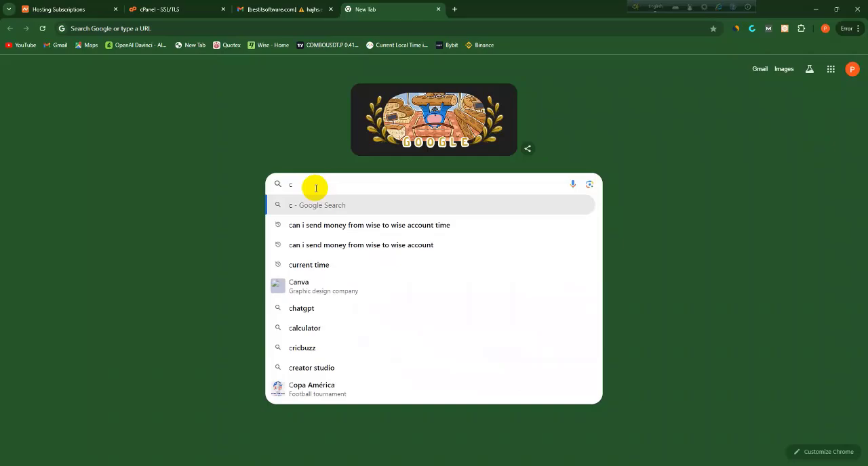
{"action": "type", "text": "loudflare"}
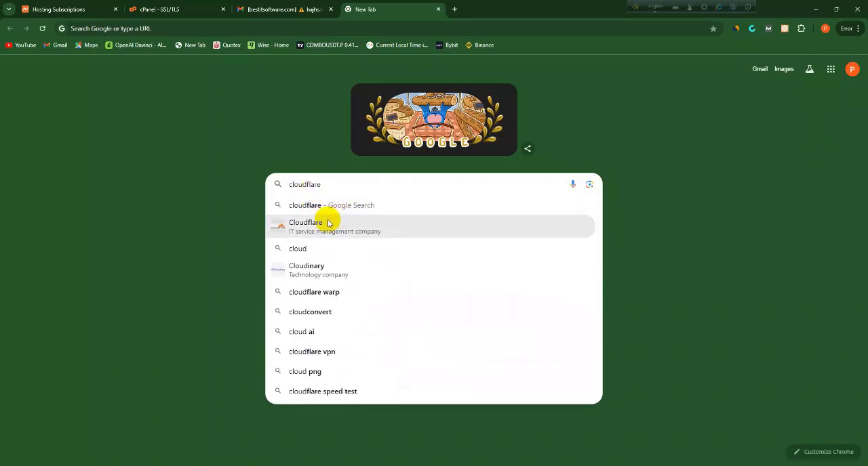
{"action": "left_click", "coordinate": [327, 224]}
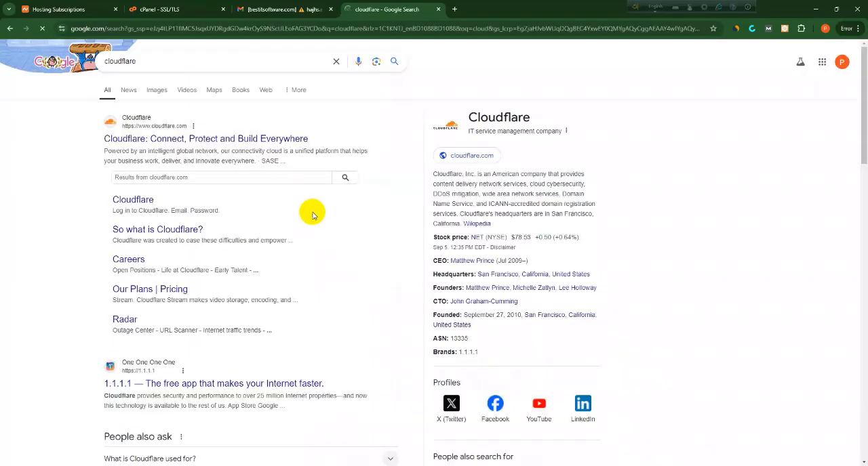
{"action": "left_click", "coordinate": [183, 145]}
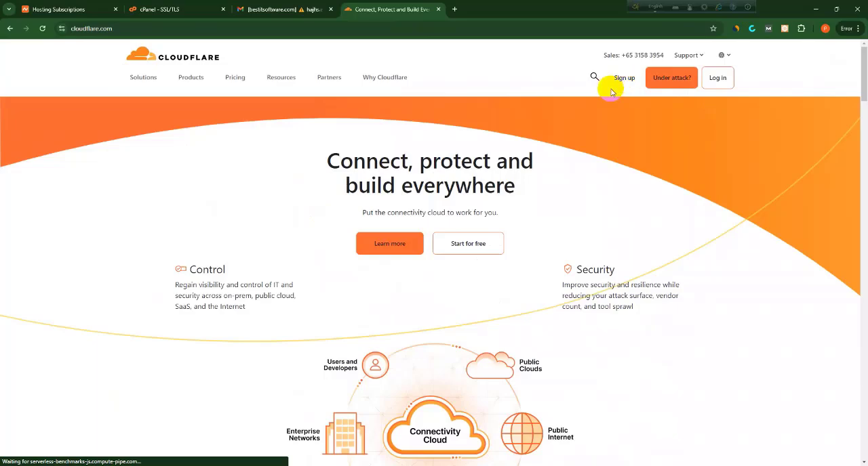
{"action": "left_click", "coordinate": [719, 81]}
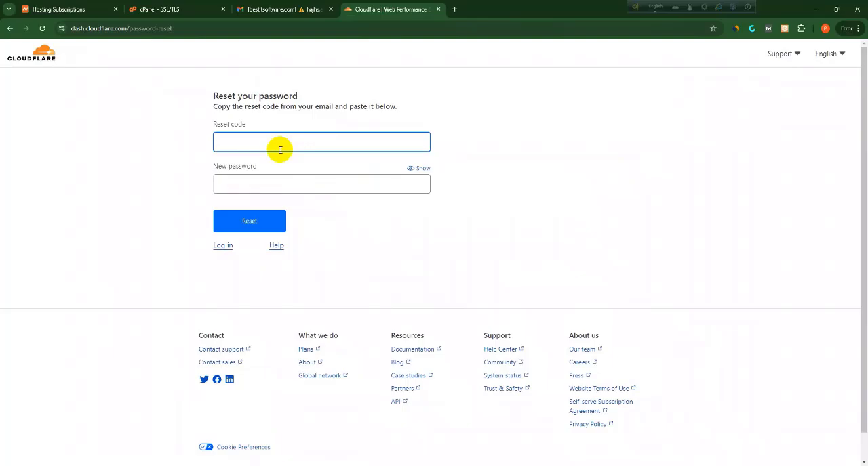
Open the Cloudflare password-change email in the Gmail inbox and follow its reset link
{"action": "left_click", "coordinate": [278, 9]}
{"action": "left_click", "coordinate": [68, 114]}
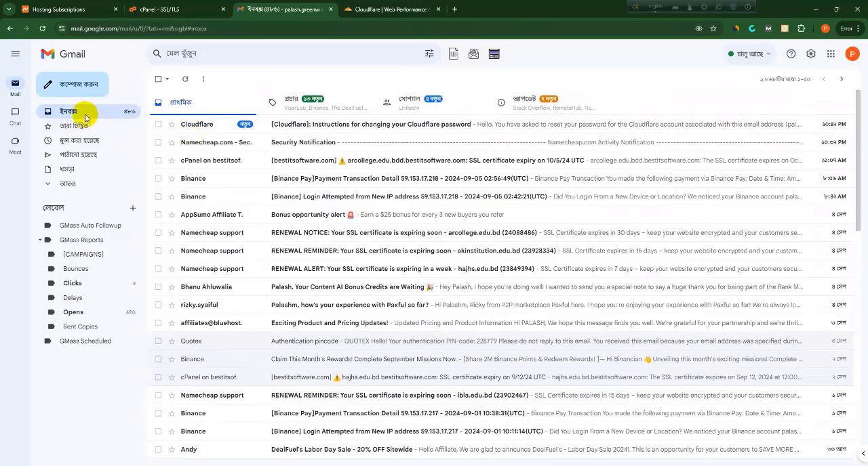
{"action": "left_click", "coordinate": [203, 129]}
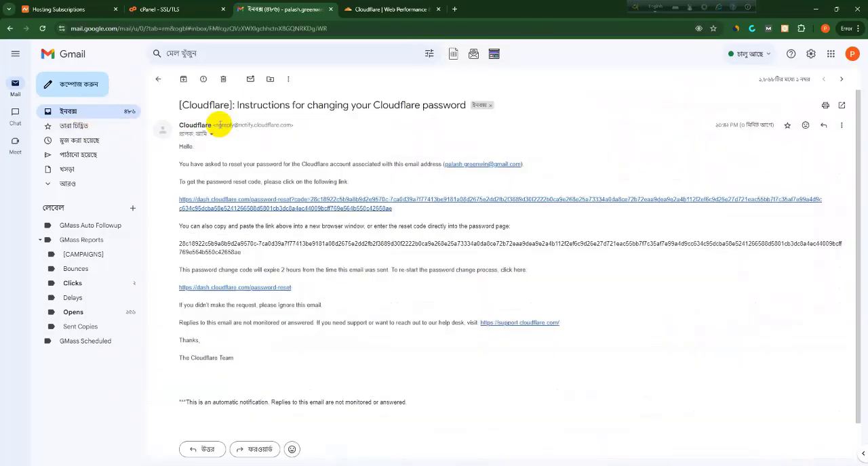
{"action": "left_click", "coordinate": [251, 203]}
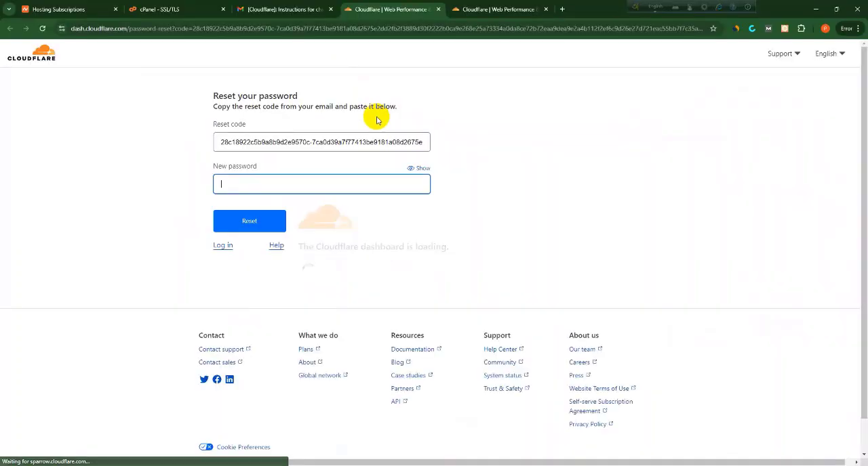
Fill in the new Cloudflare account password and submit the password reset
{"action": "left_click", "coordinate": [242, 187]}
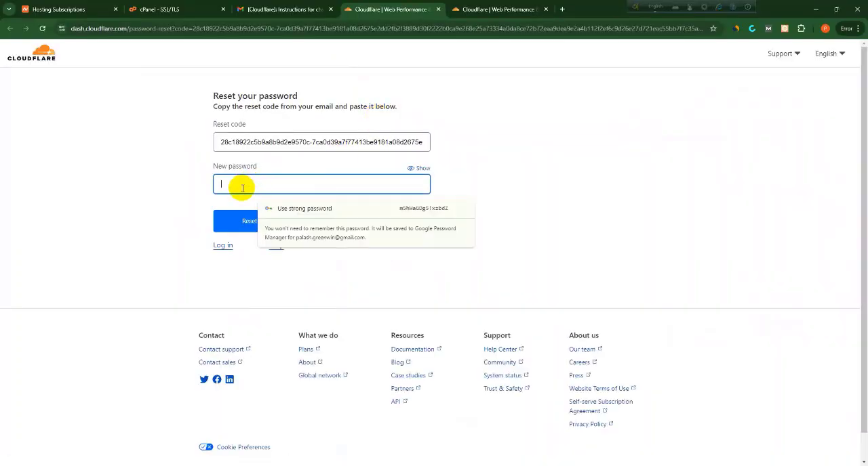
{"action": "left_click", "coordinate": [352, 208]}
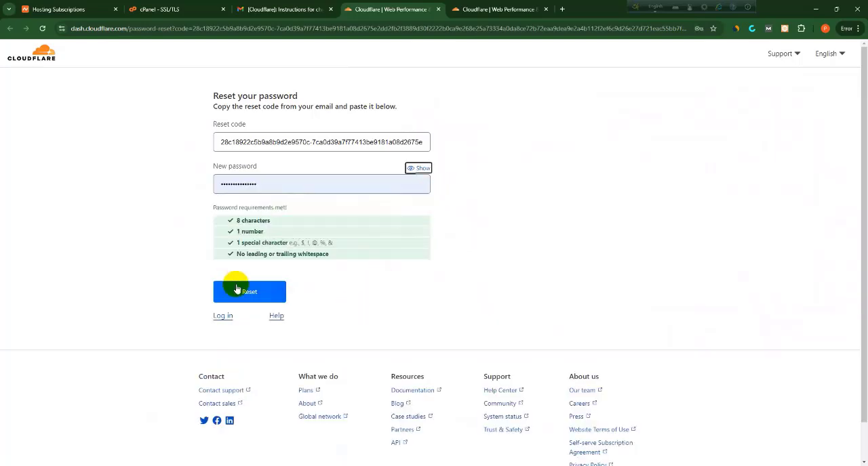
{"action": "left_click", "coordinate": [249, 294]}
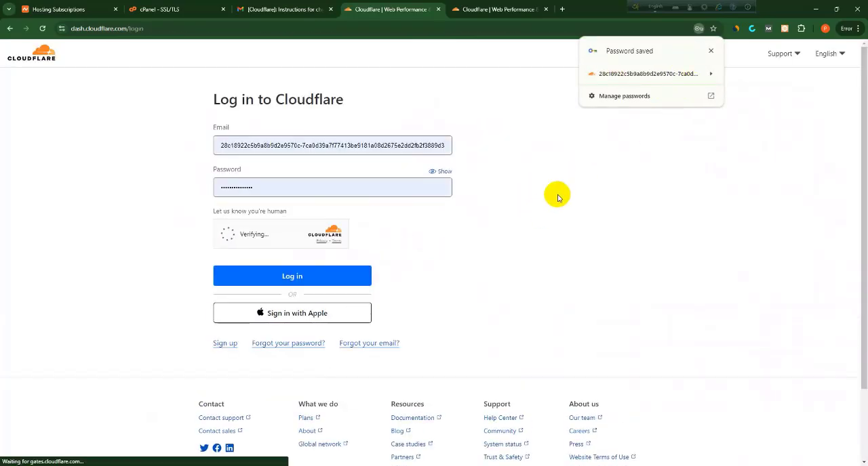
Complete the human verification and try to log in to Cloudflare with the autofilled credentials
{"action": "left_click", "coordinate": [711, 51]}
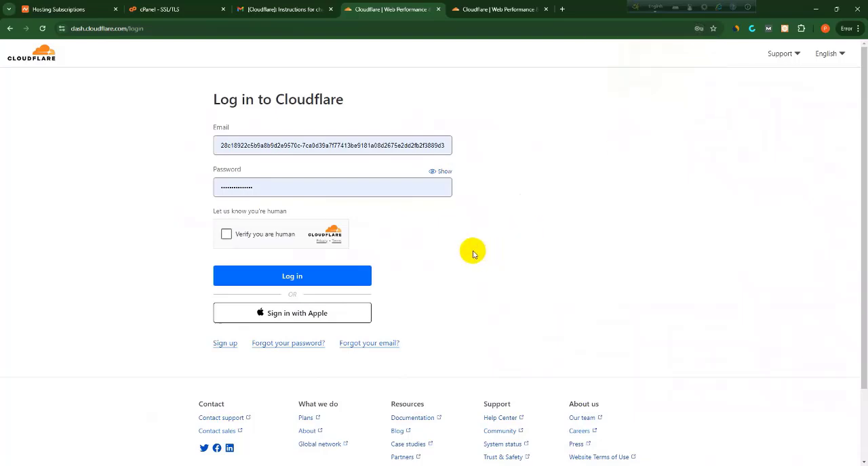
{"action": "left_click", "coordinate": [227, 235]}
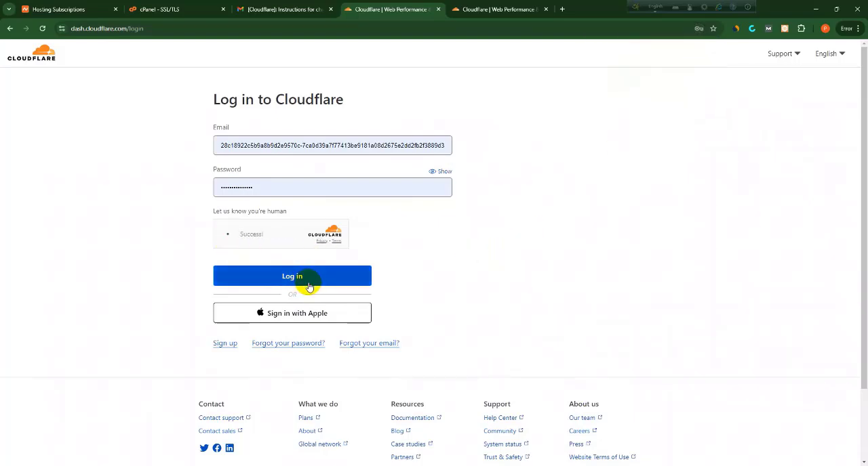
{"action": "left_click", "coordinate": [300, 283]}
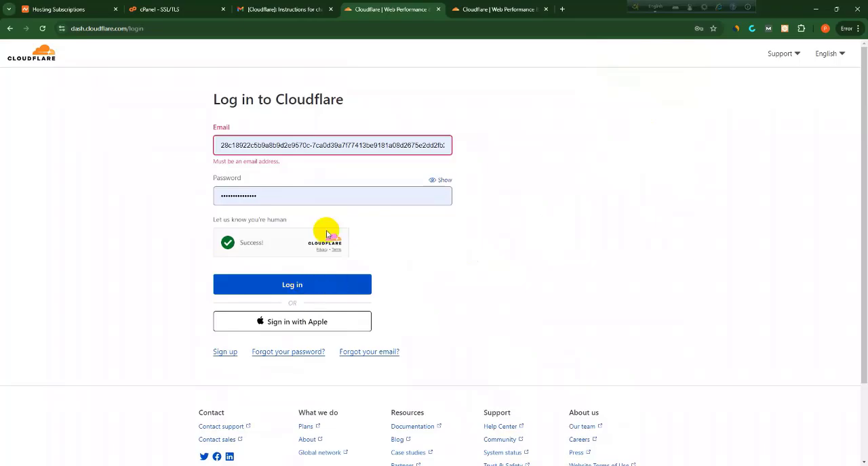
Copy the account's email address from the Google account details in Gmail
{"action": "left_click", "coordinate": [283, 144]}
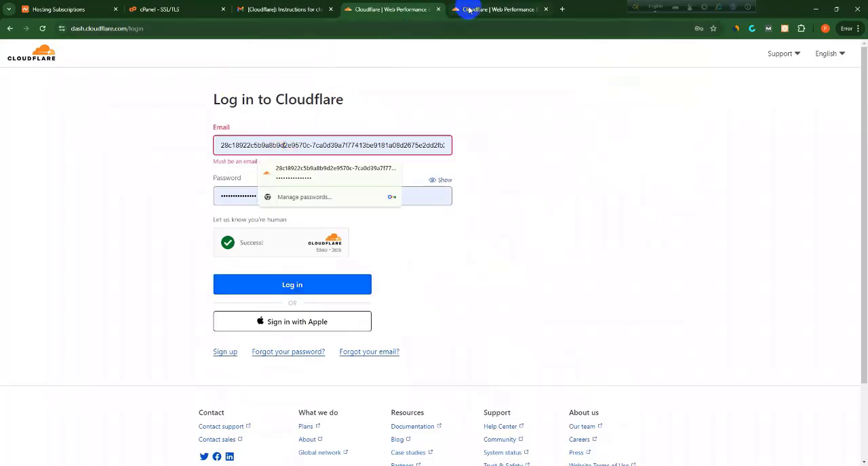
{"action": "left_click", "coordinate": [250, 9]}
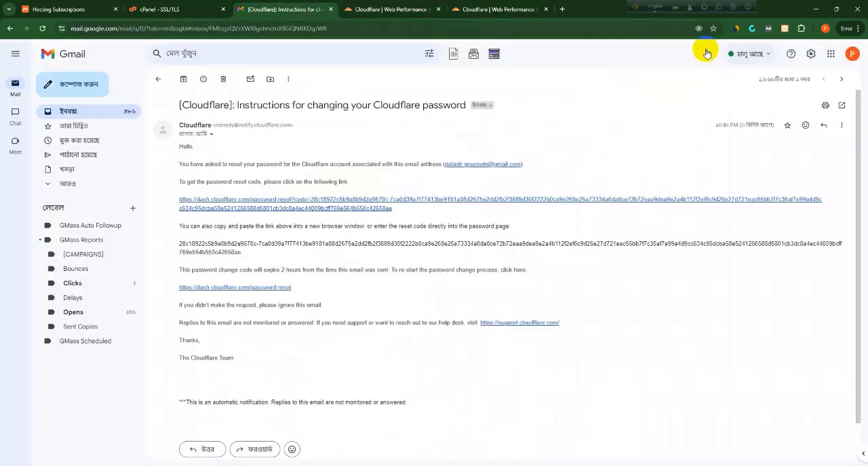
{"action": "left_click", "coordinate": [847, 57]}
{"action": "triple_click", "coordinate": [752, 81]}
{"action": "right_click", "coordinate": [750, 87]}
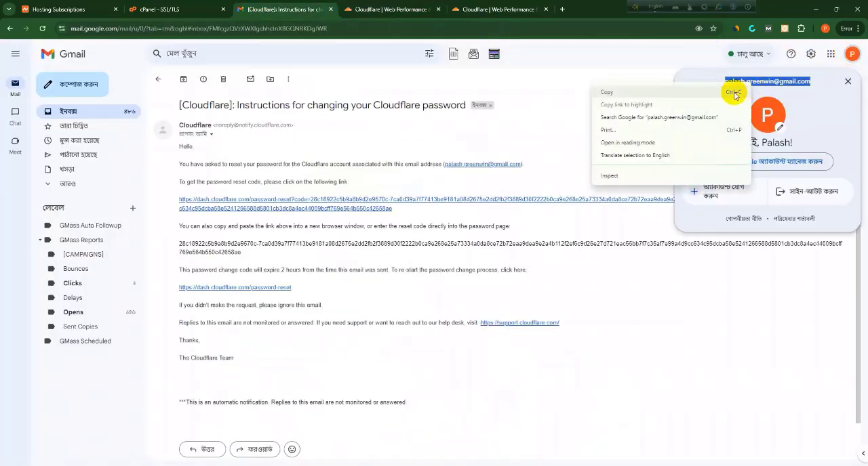
{"action": "left_click", "coordinate": [734, 95]}
Log in to Cloudflare with the copied account email in place of the autofilled entry, and save the login credentials in the browser
{"action": "left_click", "coordinate": [466, 9]}
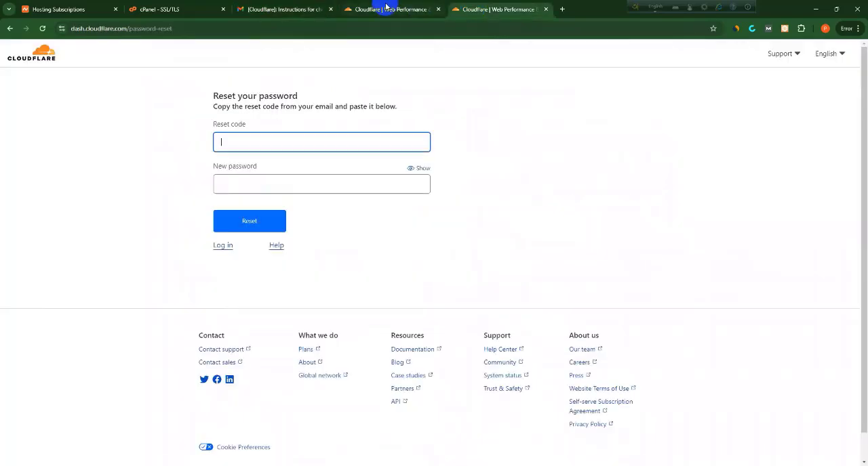
{"action": "left_click", "coordinate": [382, 9]}
{"action": "left_click", "coordinate": [288, 146]}
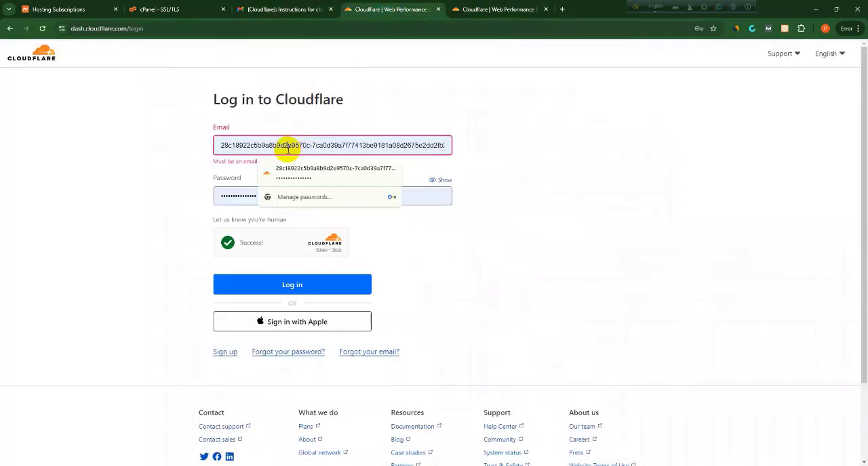
{"action": "key", "text": "ctrl+a"}
{"action": "key", "text": "ctrl+v"}
{"action": "key", "text": "Return"}
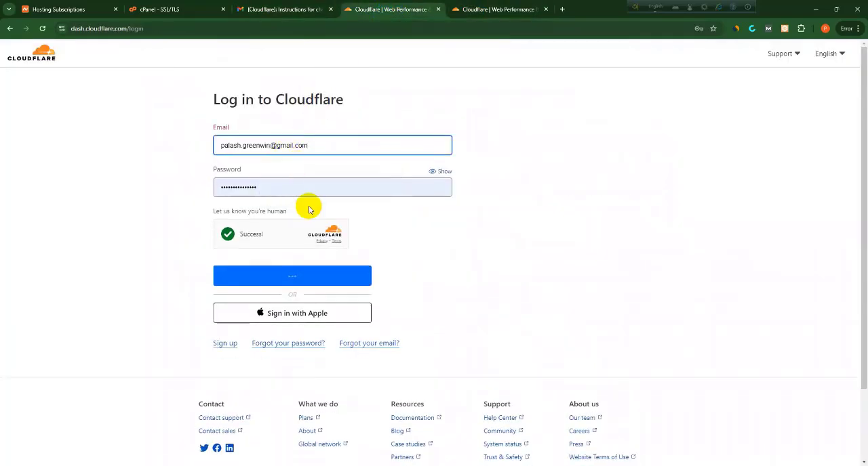
{"action": "left_click", "coordinate": [277, 276]}
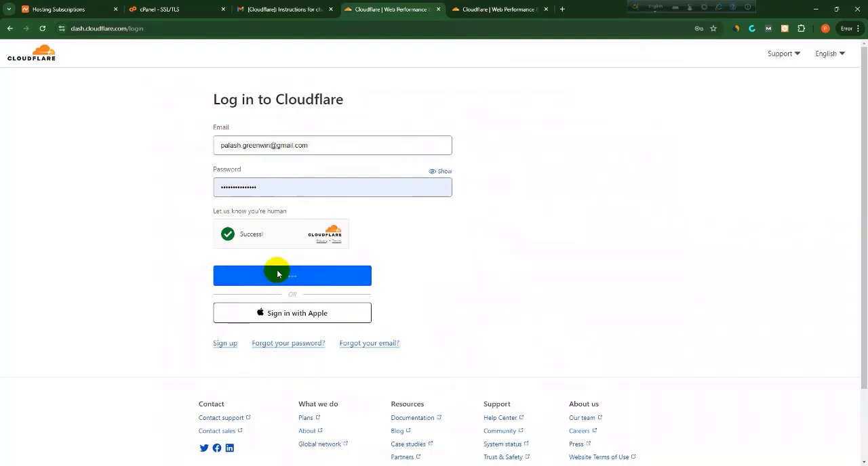
{"action": "left_click", "coordinate": [546, 9]}
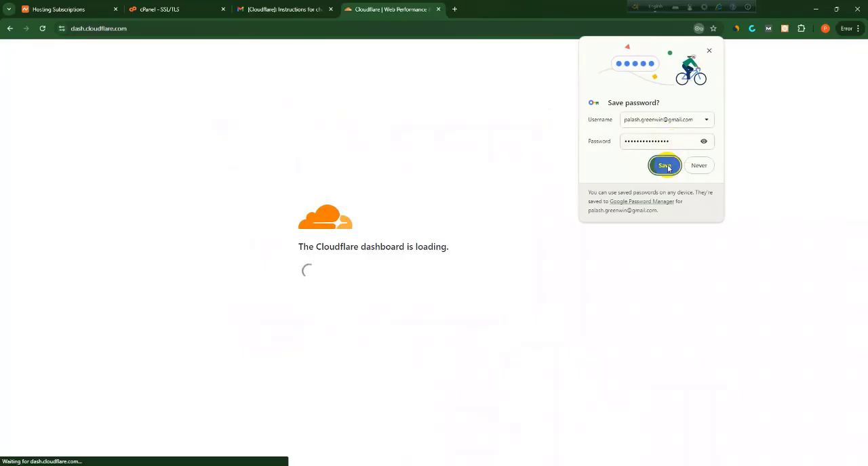
{"action": "left_click", "coordinate": [665, 166]}
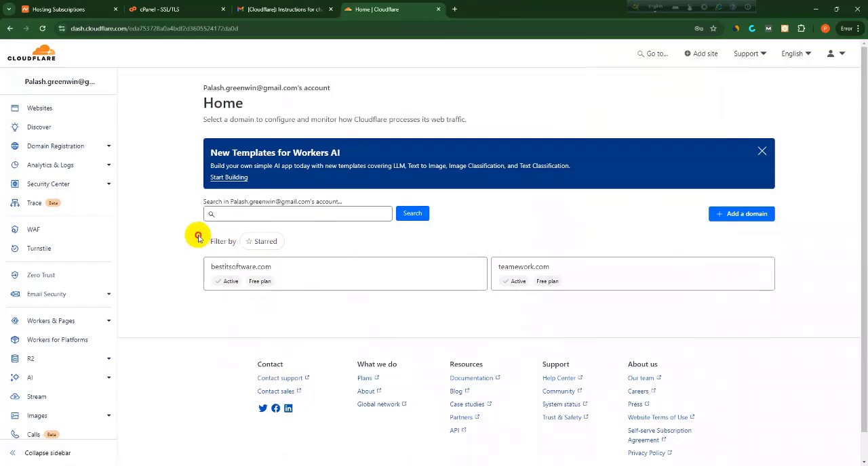
Start adding a domain to the Cloudflare account and clear the autofilled email address from the existing-domain field
{"action": "left_click_drag", "start_coordinate": [194, 235], "coordinate": [638, 314]}
{"action": "left_click", "coordinate": [667, 326]}
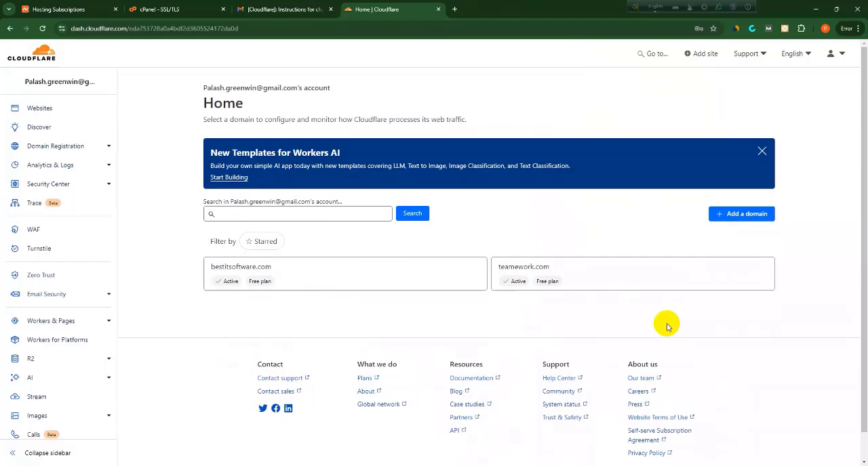
{"action": "left_click", "coordinate": [739, 217]}
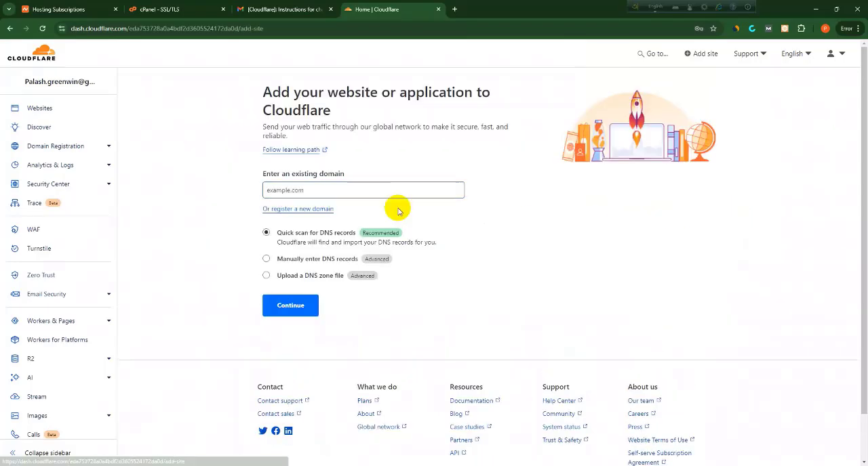
{"action": "left_click", "coordinate": [366, 192]}
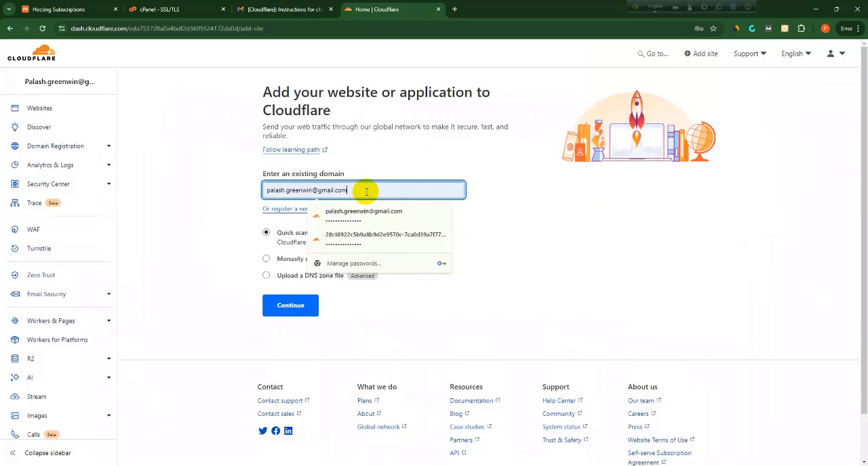
{"action": "left_click", "coordinate": [504, 178]}
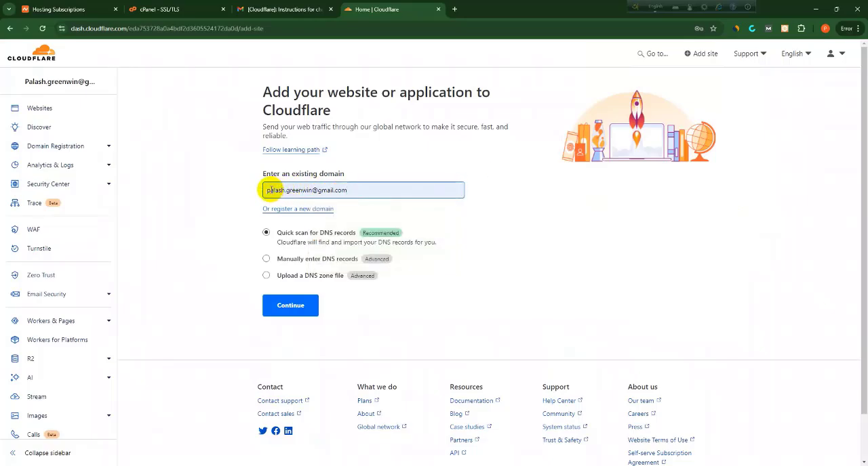
{"action": "left_click_drag", "start_coordinate": [269, 190], "coordinate": [378, 203]}
{"action": "key", "text": "BackSpace"}
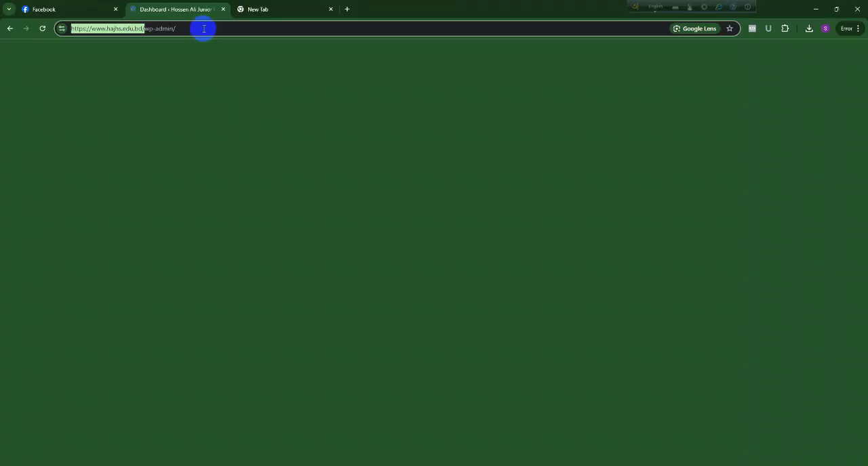
Copy the website's domain from the WordPress dashboard's address and paste it into Cloudflare's existing-domain field
{"action": "left_click", "coordinate": [196, 29]}
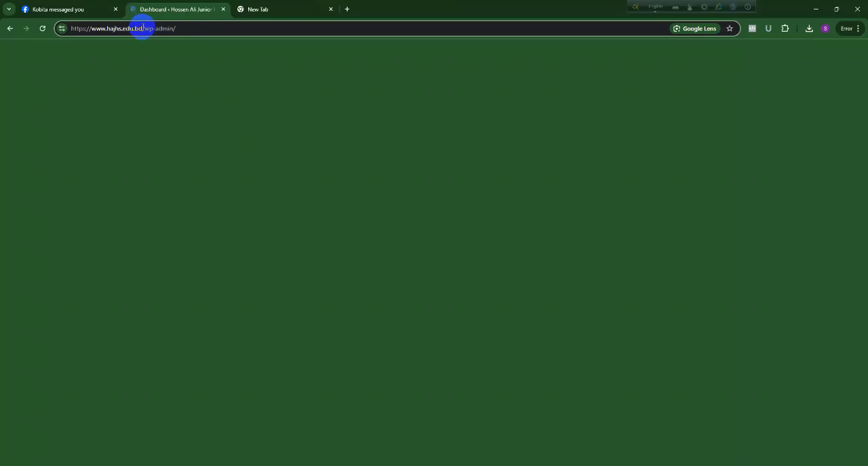
{"action": "left_click_drag", "start_coordinate": [143, 29], "coordinate": [98, 29]}
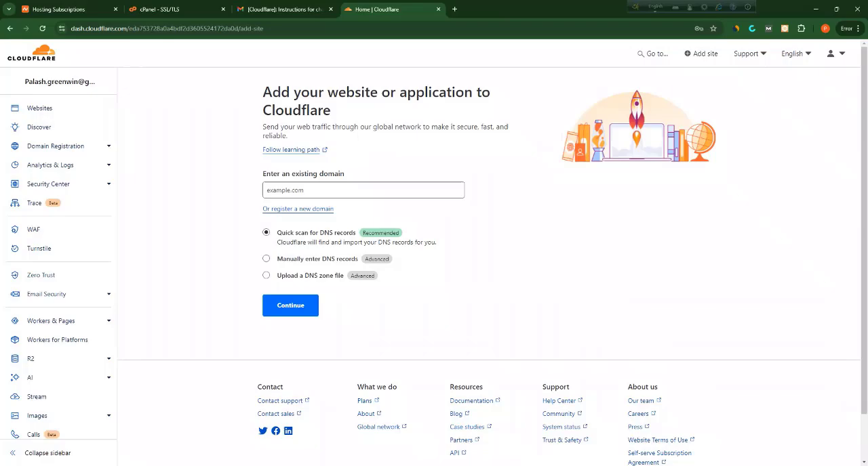
{"action": "left_click", "coordinate": [316, 190]}
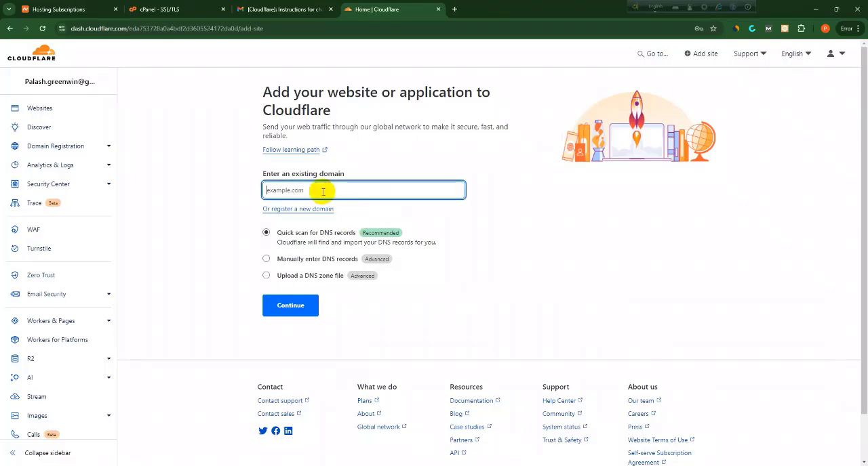
{"action": "key", "text": "ctrl+v"}
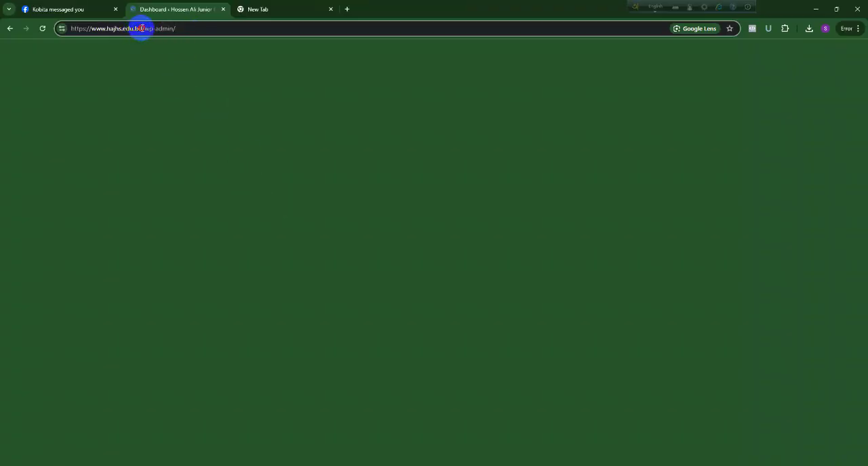
{"action": "left_click_drag", "start_coordinate": [142, 29], "coordinate": [120, 29]}
{"action": "left_click", "coordinate": [346, 239]}
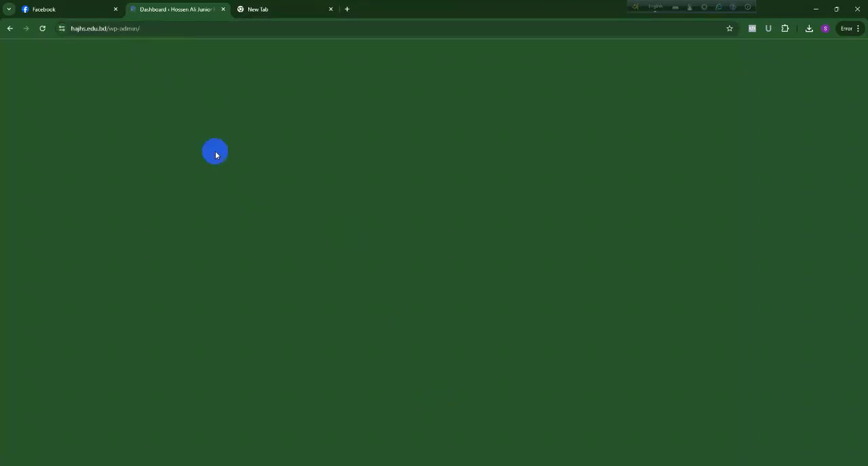
{"action": "left_click", "coordinate": [115, 28]}
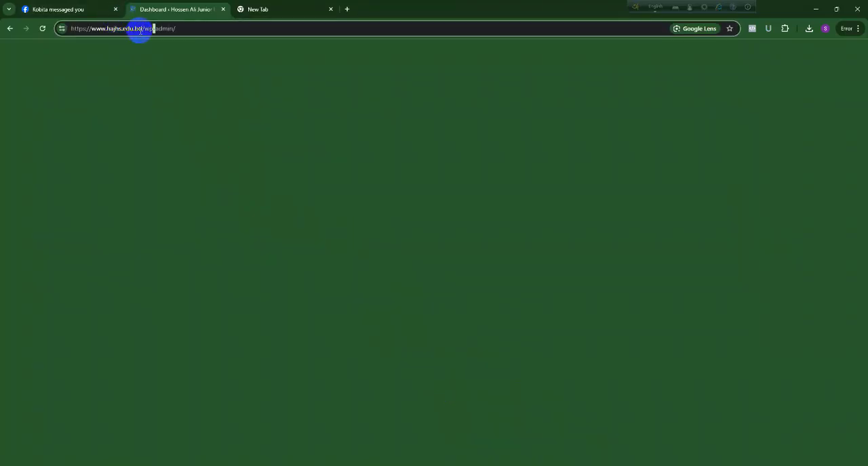
{"action": "left_click_drag", "start_coordinate": [143, 29], "coordinate": [83, 28]}
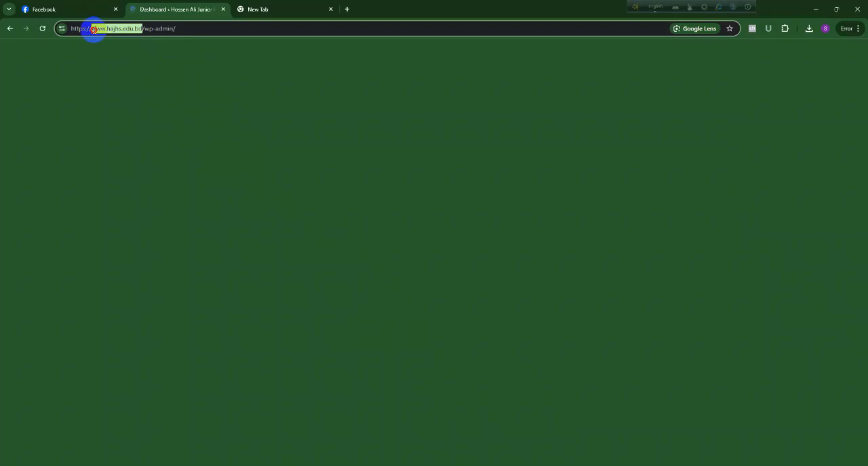
{"action": "key", "text": "ctrl+c"}
{"action": "left_click", "coordinate": [258, 9]}
{"action": "left_click", "coordinate": [223, 33]}
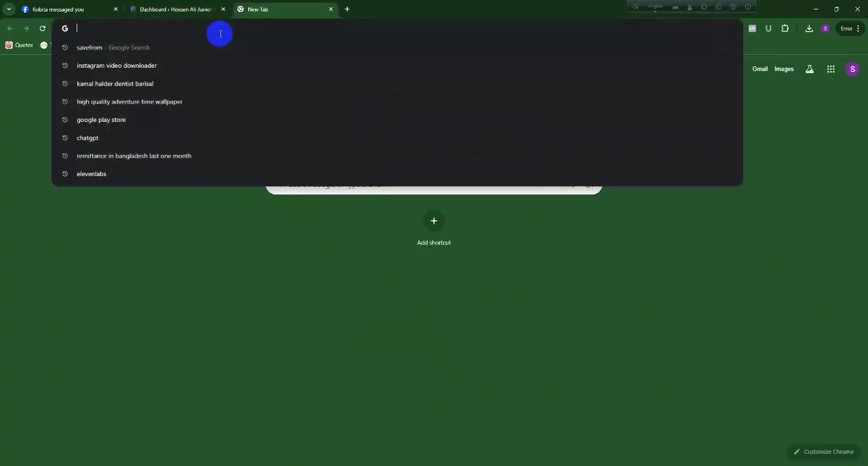
{"action": "key", "text": "ctrl+v"}
{"action": "key", "text": "Return"}
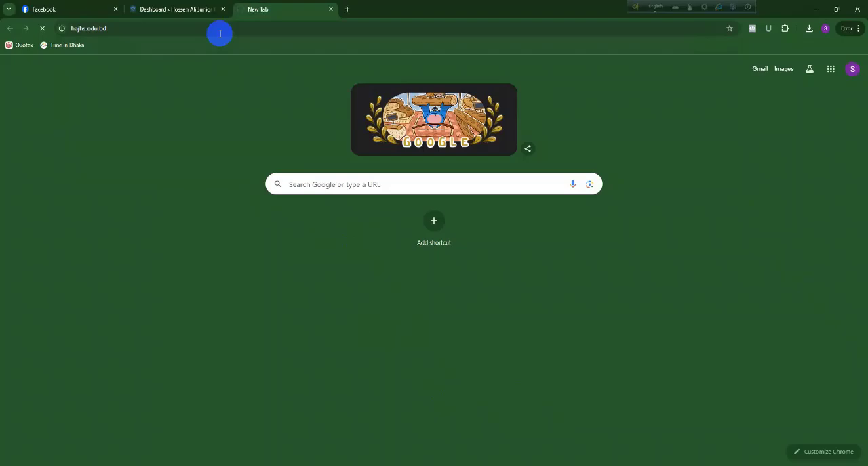
Provide hajhs.edu.bd as the existing domain in Cloudflare and continue with the quick scan for DNS records
{"action": "left_click", "coordinate": [220, 33]}
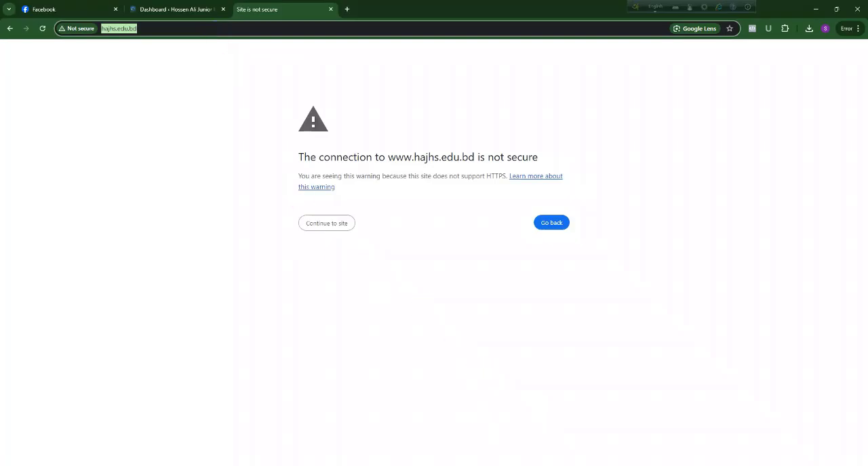
{"action": "left_click", "coordinate": [585, 464]}
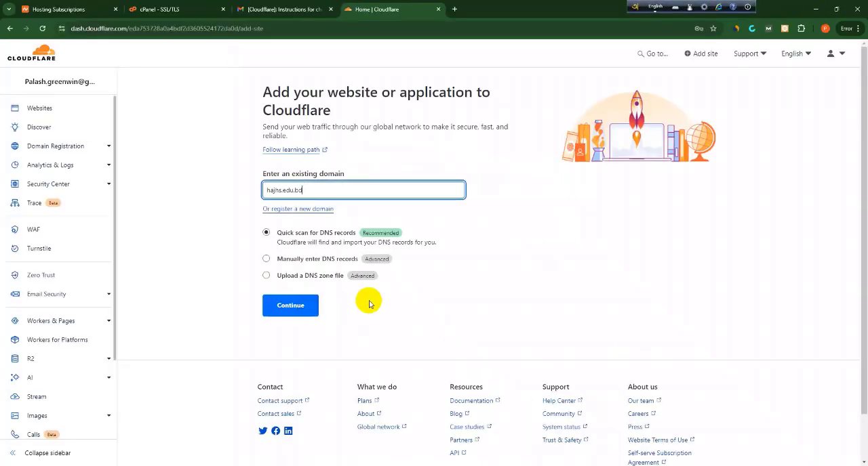
{"action": "left_click", "coordinate": [298, 307]}
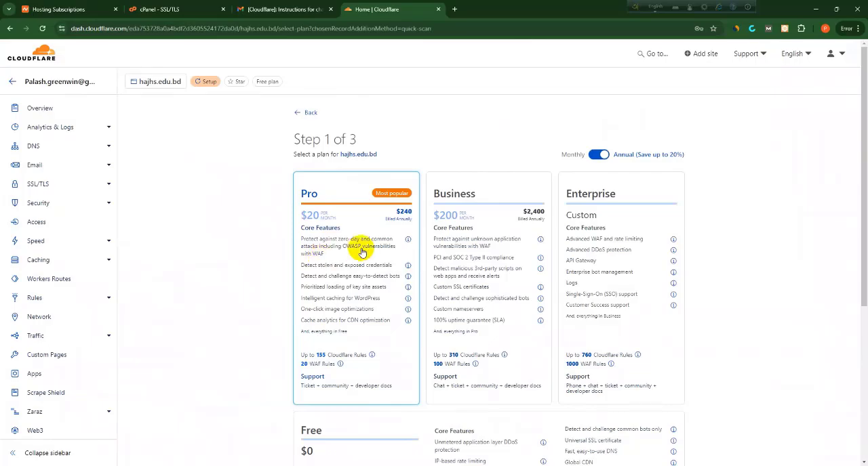
Choose the Free plan for hajhs.edu.bd and continue the setup
{"action": "scroll", "coordinate": [364, 247], "scroll_direction": "down", "scroll_amount": 3}
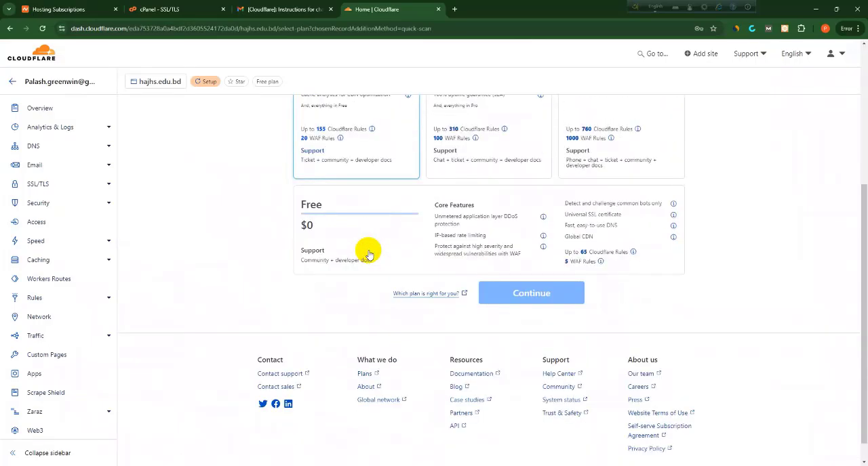
{"action": "left_click", "coordinate": [368, 248]}
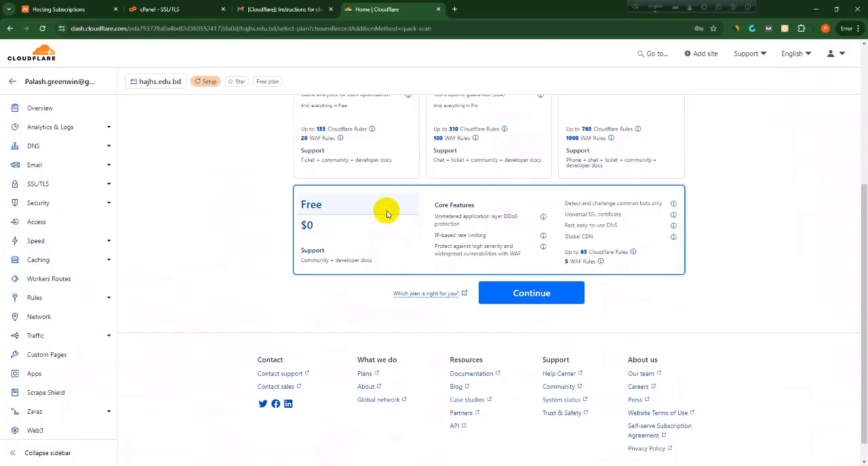
{"action": "scroll", "coordinate": [337, 235], "scroll_direction": "up", "scroll_amount": 1}
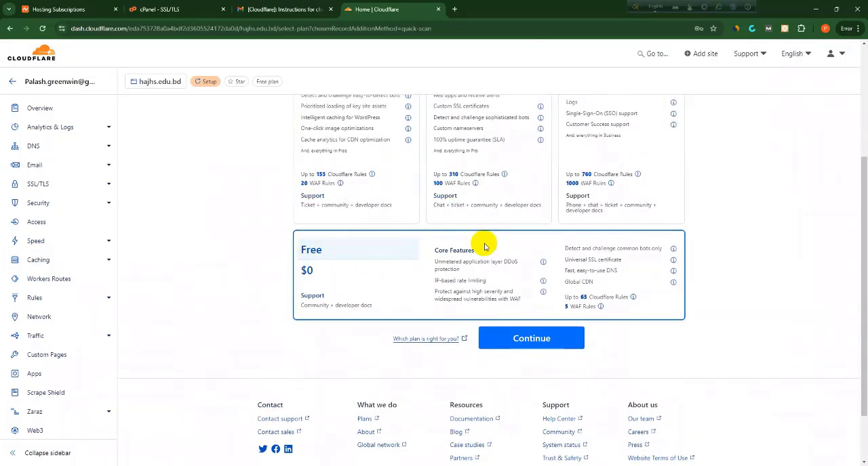
{"action": "left_click", "coordinate": [521, 341]}
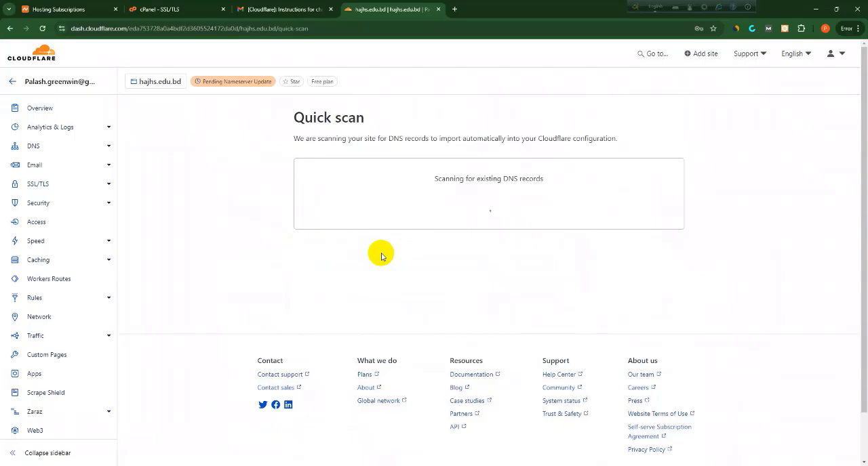
Review the scanned DNS records and the DNS import option for hajhs.edu.bd, and continue to activation
{"action": "scroll", "coordinate": [381, 253], "scroll_direction": "down", "scroll_amount": 2}
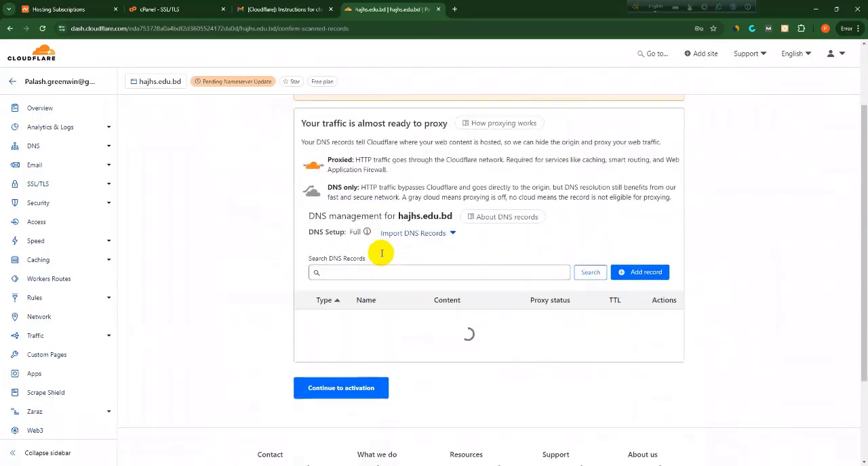
{"action": "scroll", "coordinate": [381, 256], "scroll_direction": "down", "scroll_amount": 2}
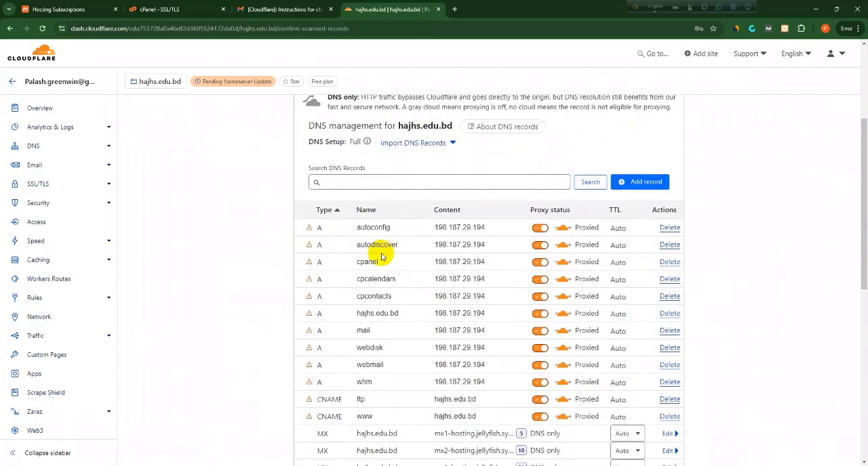
{"action": "scroll", "coordinate": [382, 256], "scroll_direction": "up", "scroll_amount": 4}
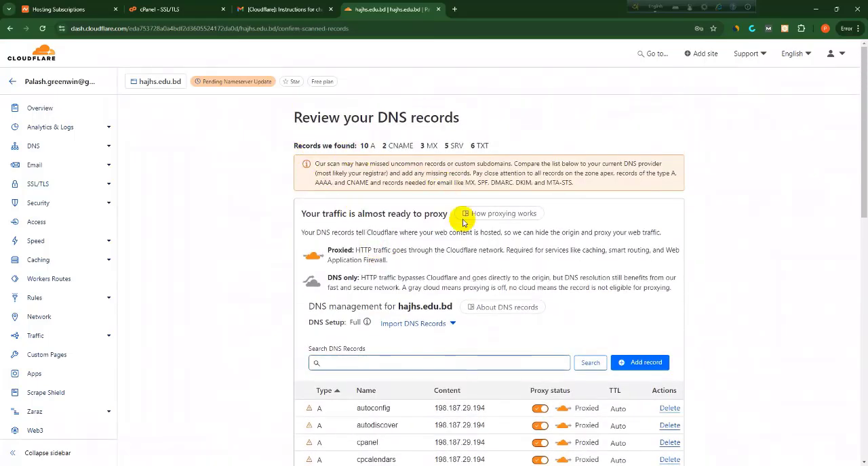
{"action": "scroll", "coordinate": [392, 268], "scroll_direction": "down", "scroll_amount": 3}
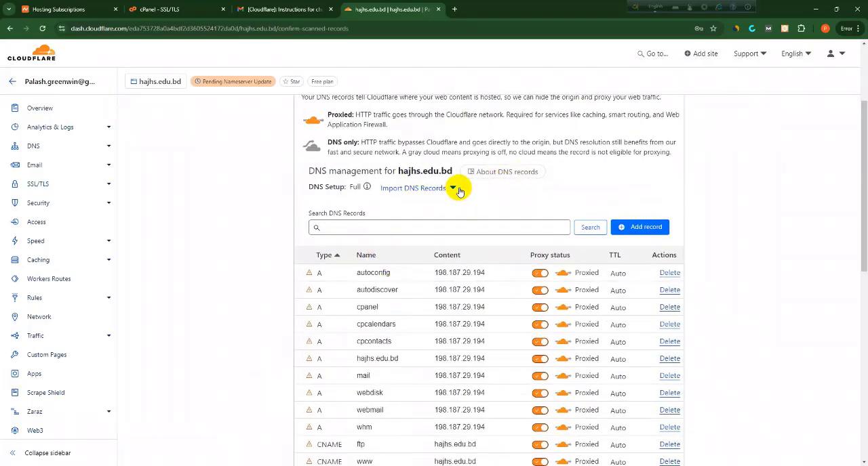
{"action": "left_click", "coordinate": [453, 190]}
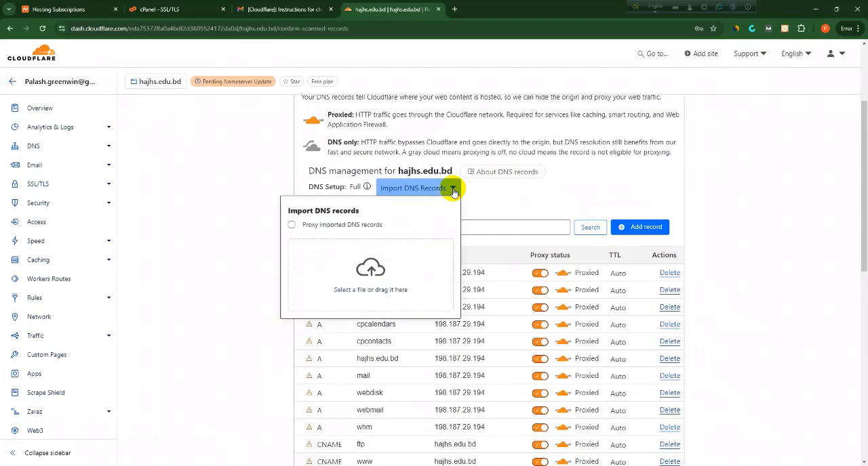
{"action": "left_click", "coordinate": [453, 190]}
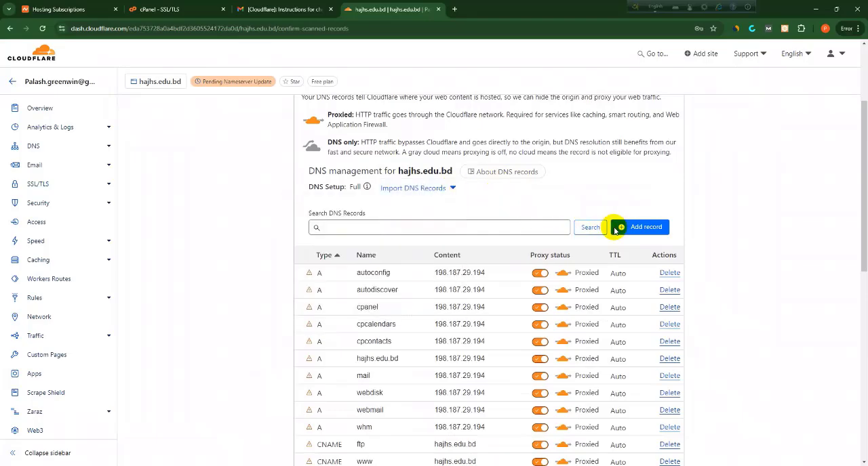
{"action": "scroll", "coordinate": [627, 227], "scroll_direction": "down", "scroll_amount": 4}
{"action": "scroll", "coordinate": [474, 354], "scroll_direction": "down", "scroll_amount": 2}
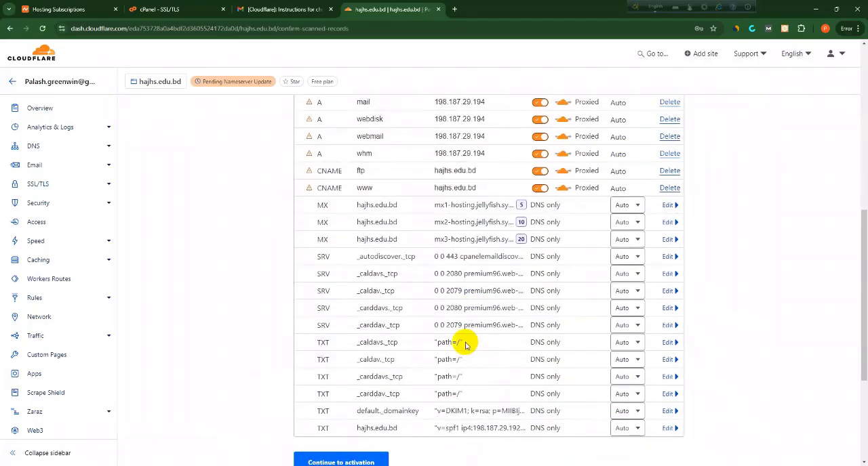
{"action": "scroll", "coordinate": [459, 332], "scroll_direction": "up", "scroll_amount": 3}
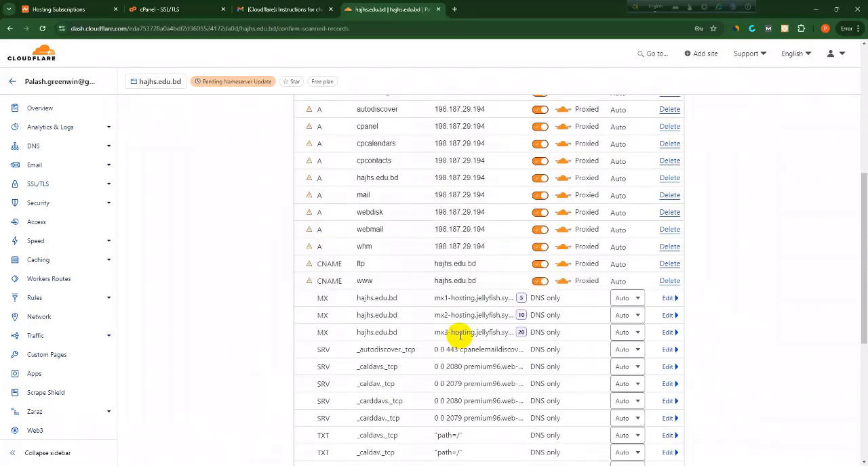
{"action": "scroll", "coordinate": [533, 238], "scroll_direction": "up", "scroll_amount": 3}
{"action": "scroll", "coordinate": [537, 321], "scroll_direction": "down", "scroll_amount": 4}
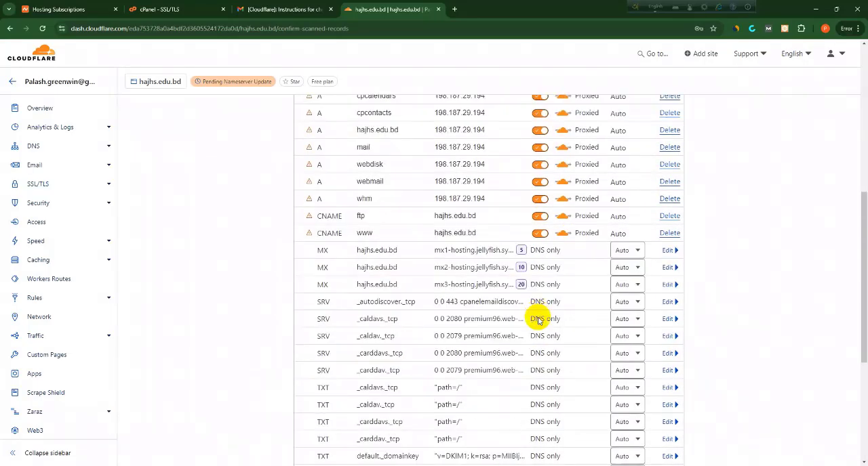
{"action": "scroll", "coordinate": [535, 319], "scroll_direction": "down", "scroll_amount": 3}
{"action": "left_click", "coordinate": [365, 332]}
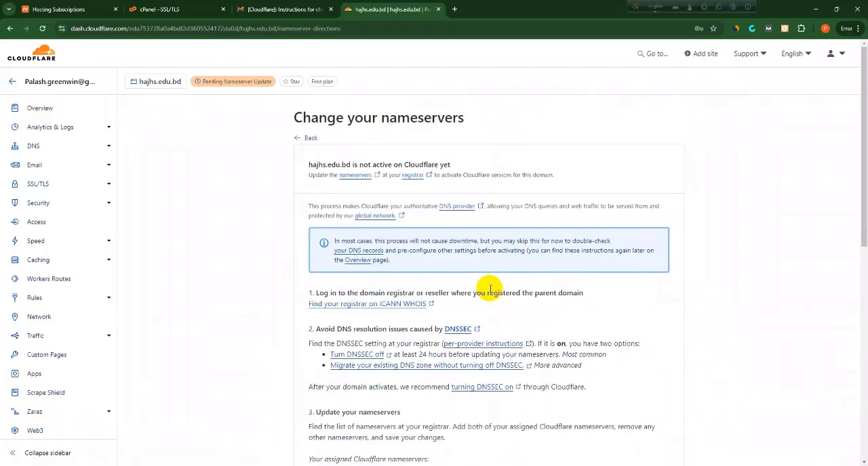
Examine the instructions for changing nameservers and the two assigned Cloudflare nameservers
{"action": "scroll", "coordinate": [491, 288], "scroll_direction": "down", "scroll_amount": 5}
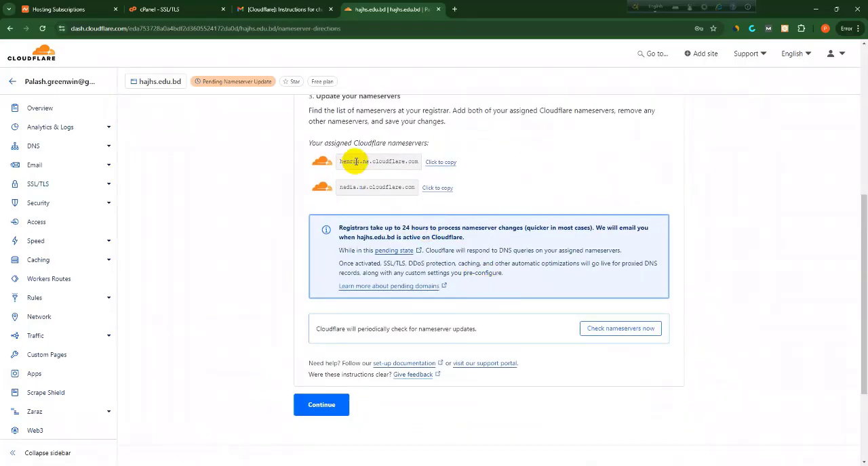
{"action": "left_click_drag", "start_coordinate": [341, 162], "coordinate": [419, 162]}
{"action": "left_click_drag", "start_coordinate": [342, 191], "coordinate": [400, 188]}
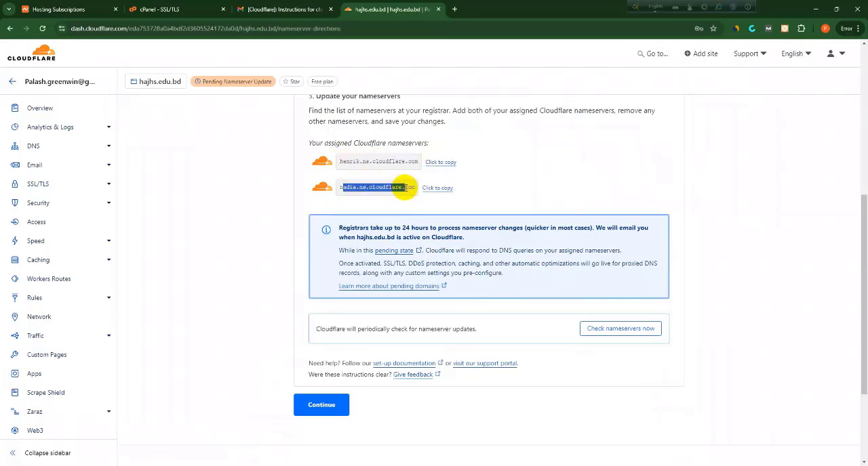
{"action": "scroll", "coordinate": [410, 188], "scroll_direction": "up", "scroll_amount": 2}
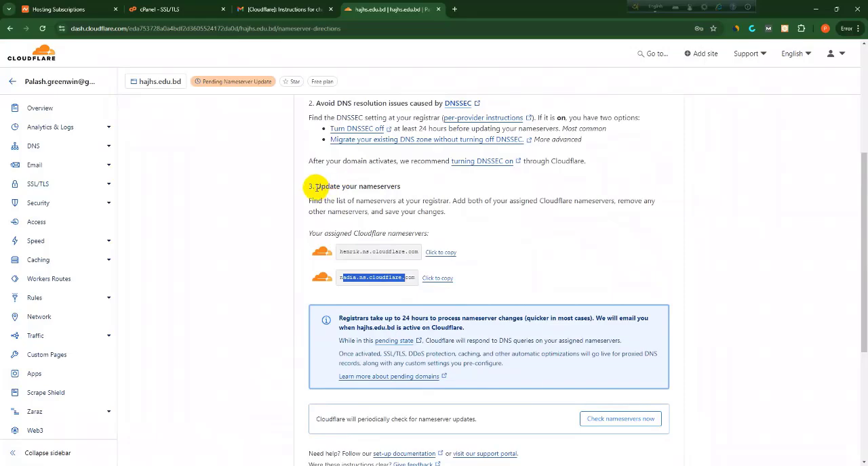
{"action": "left_click_drag", "start_coordinate": [317, 188], "coordinate": [412, 199]}
{"action": "left_click", "coordinate": [414, 199]}
{"action": "scroll", "coordinate": [426, 196], "scroll_direction": "up", "scroll_amount": 2}
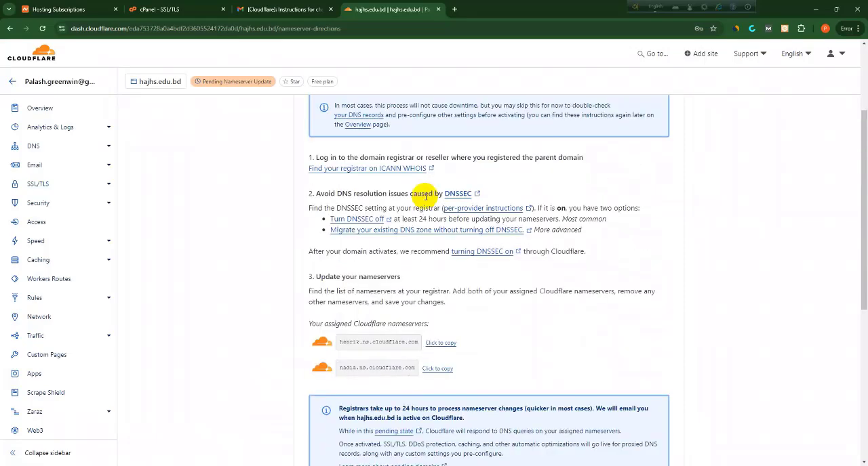
{"action": "scroll", "coordinate": [424, 193], "scroll_direction": "down", "scroll_amount": 6}
{"action": "scroll", "coordinate": [404, 224], "scroll_direction": "up", "scroll_amount": 4}
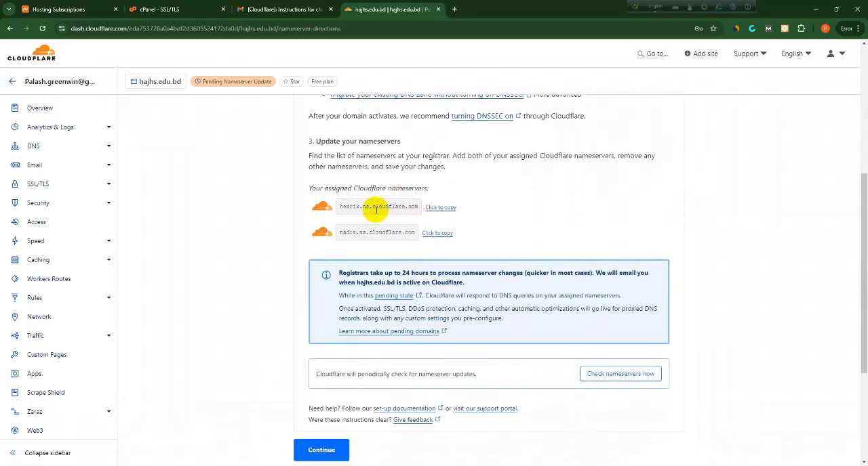
Copy the first assigned nameserver, henrik.ns.cloudflare.com, and look over the second one
{"action": "left_click", "coordinate": [440, 208]}
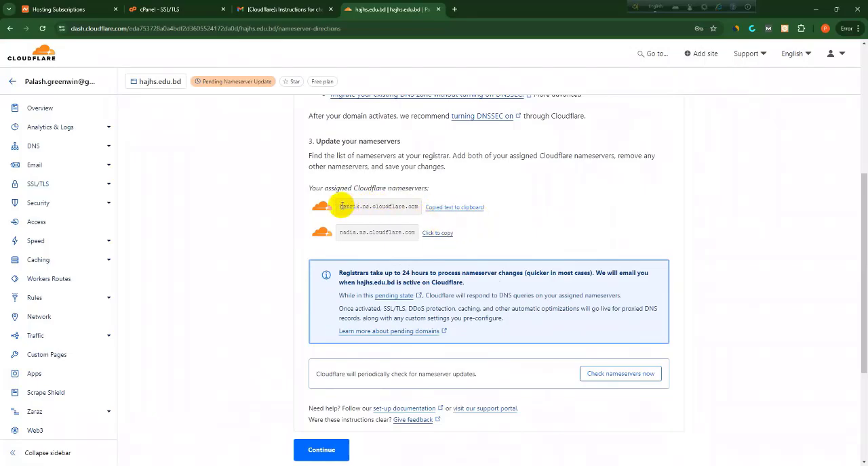
{"action": "left_click_drag", "start_coordinate": [341, 207], "coordinate": [407, 205]}
{"action": "left_click", "coordinate": [370, 232]}
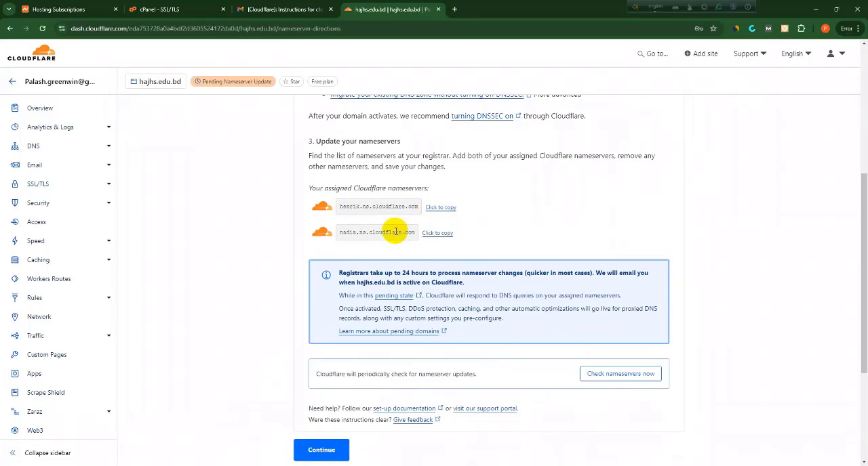
{"action": "scroll", "coordinate": [491, 255], "scroll_direction": "down", "scroll_amount": 1}
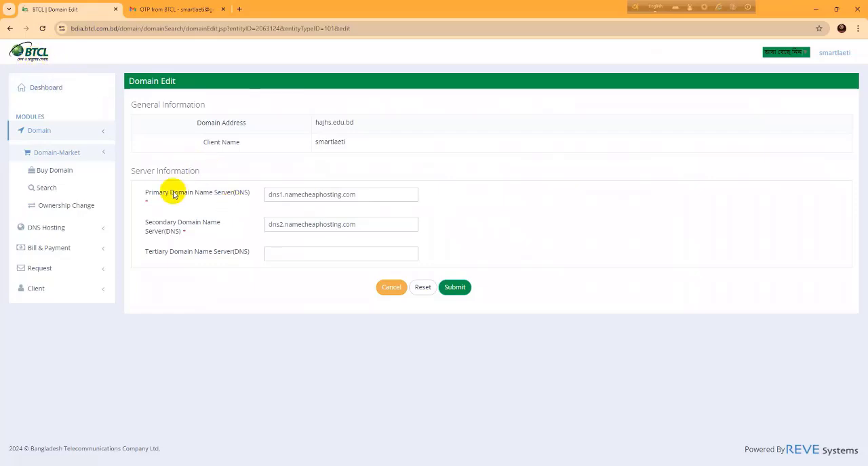
Reopen the domain edit form for hajhs.edu.bd and set the primary domain name server to henrik.ns.cloudflare.com
{"action": "left_click", "coordinate": [46, 88]}
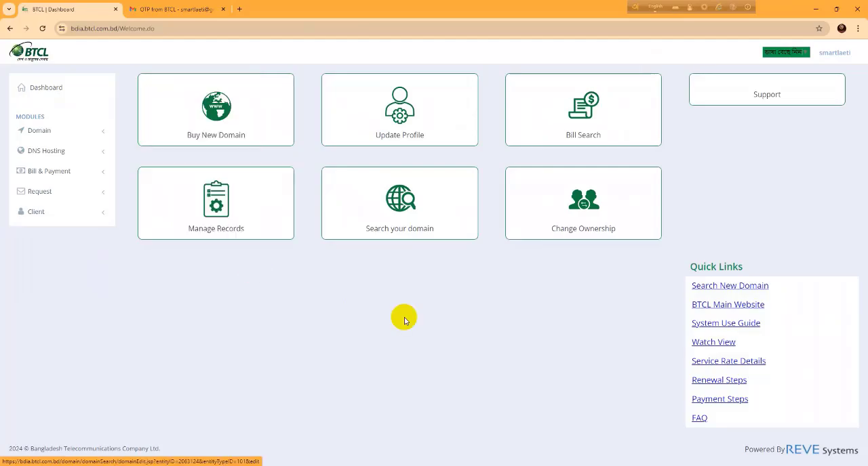
{"action": "left_click", "coordinate": [217, 232]}
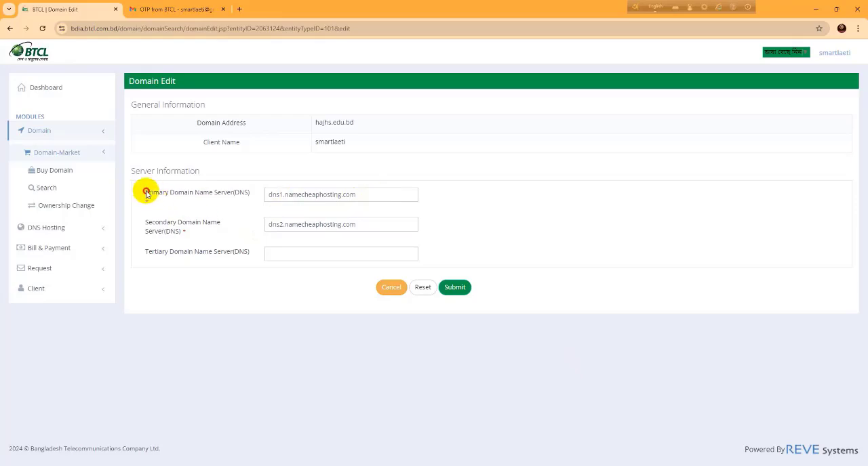
{"action": "left_click_drag", "start_coordinate": [146, 193], "coordinate": [239, 195]}
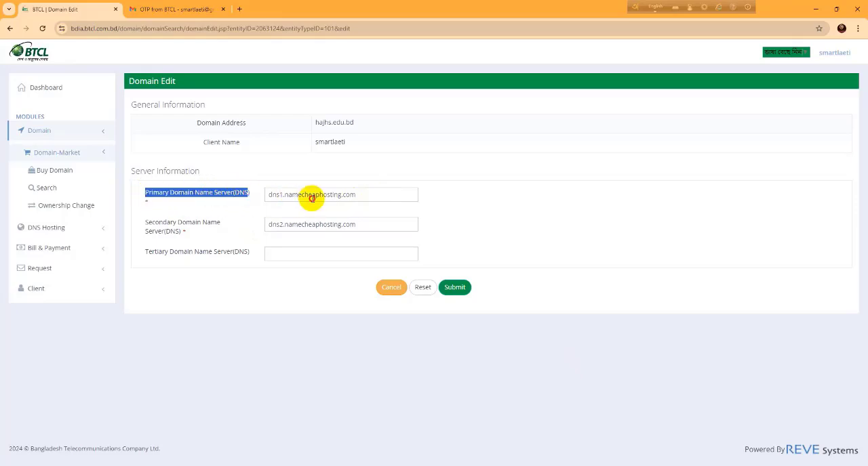
{"action": "left_click_drag", "start_coordinate": [361, 194], "coordinate": [251, 205]}
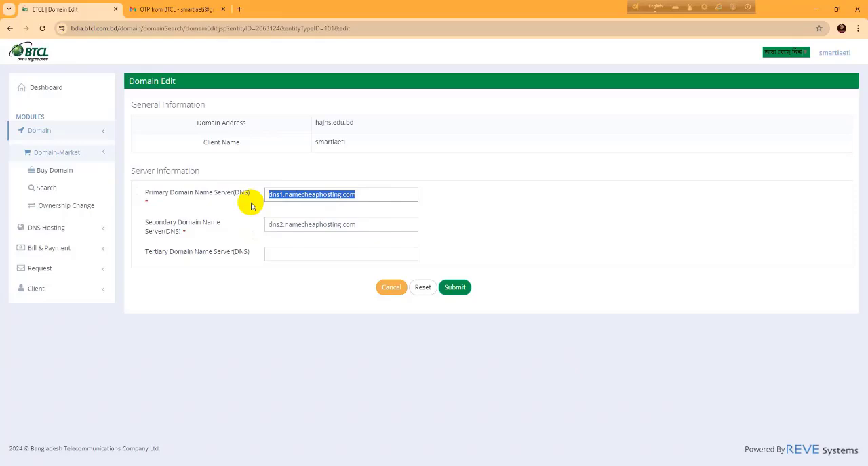
{"action": "key", "text": "ctrl+v"}
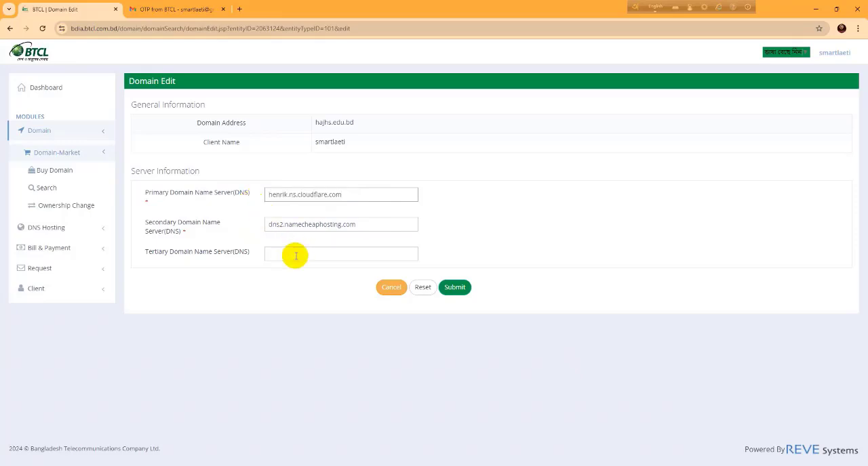
Copy the second assigned nameserver from Cloudflare, set the secondary domain name server to nadia.ns.cloudflare.com in BTCL, and submit the form
{"action": "left_click", "coordinate": [563, 465]}
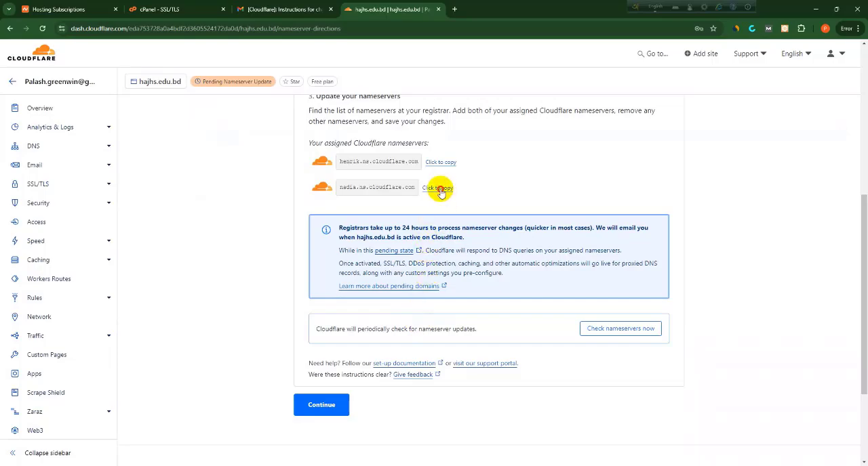
{"action": "left_click", "coordinate": [439, 189]}
{"action": "left_click", "coordinate": [406, 465]}
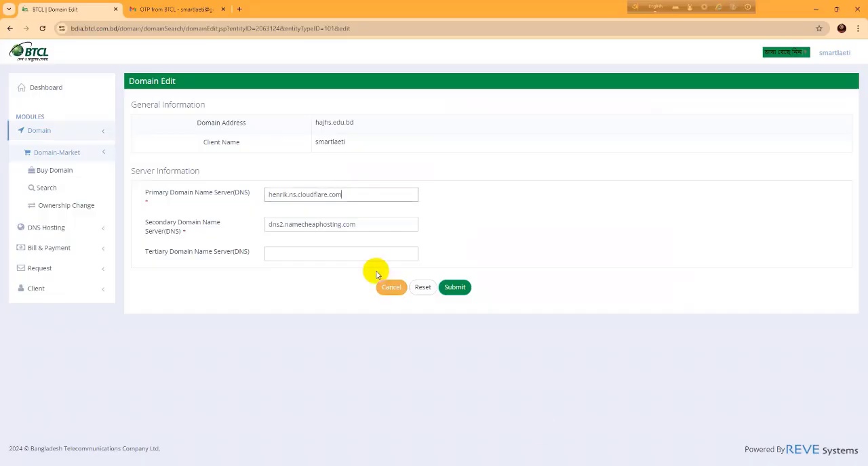
{"action": "left_click_drag", "start_coordinate": [371, 222], "coordinate": [261, 232]}
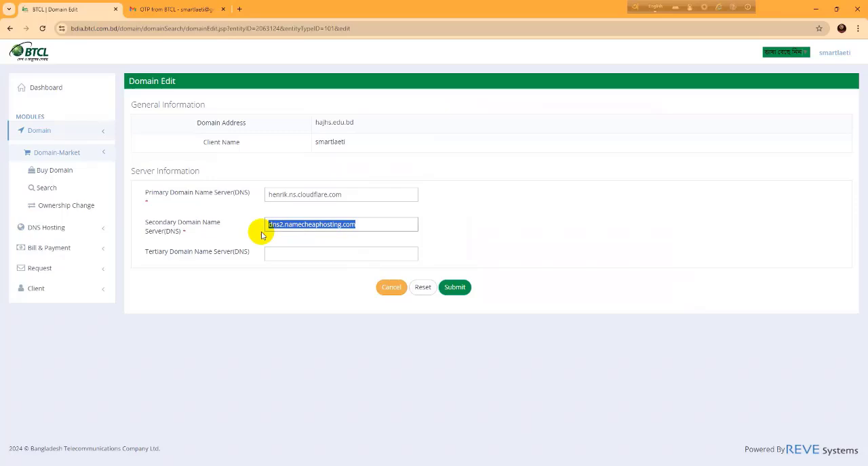
{"action": "key", "text": "ctrl+v"}
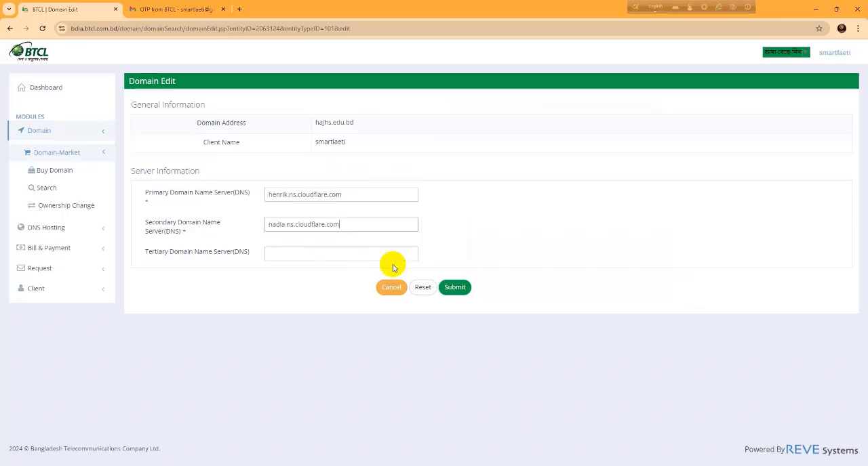
{"action": "left_click", "coordinate": [455, 288]}
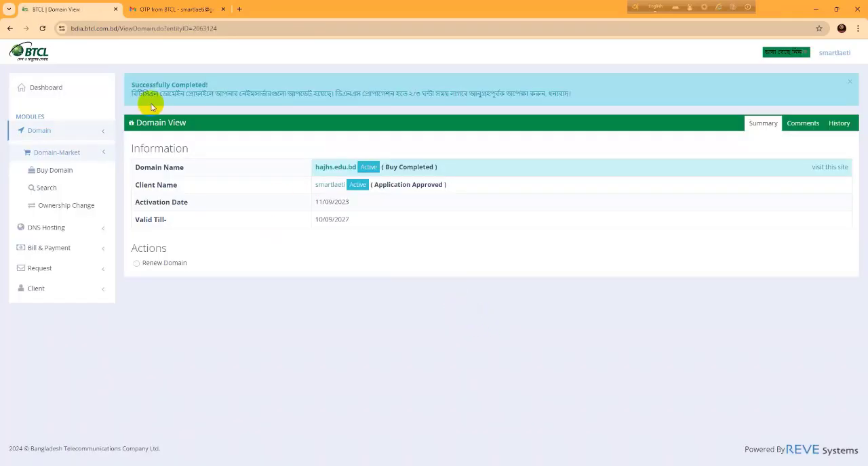
{"action": "left_click_drag", "start_coordinate": [261, 94], "coordinate": [566, 95]}
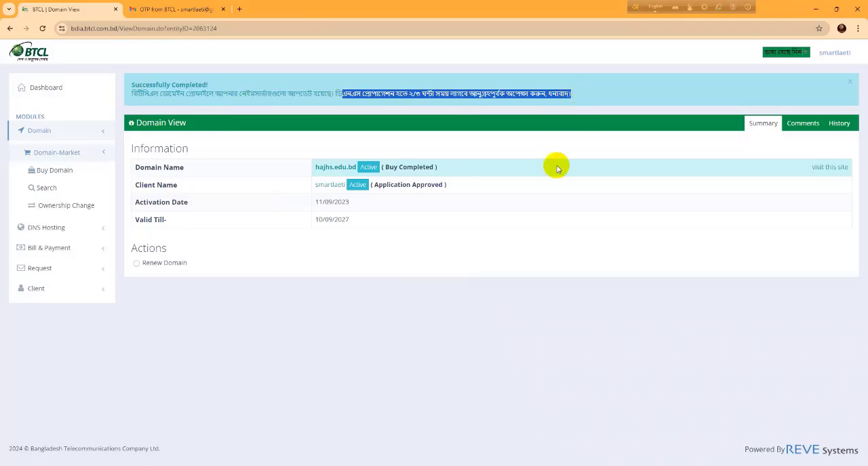
{"action": "left_click", "coordinate": [498, 332]}
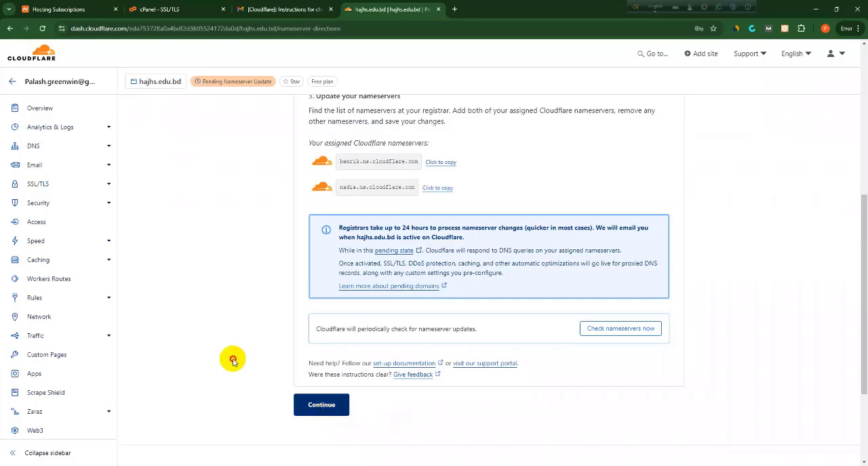
In Cloudflare, request a nameserver check for hajhs.edu.bd and read the notice about registrar processing time
{"action": "left_click", "coordinate": [598, 332]}
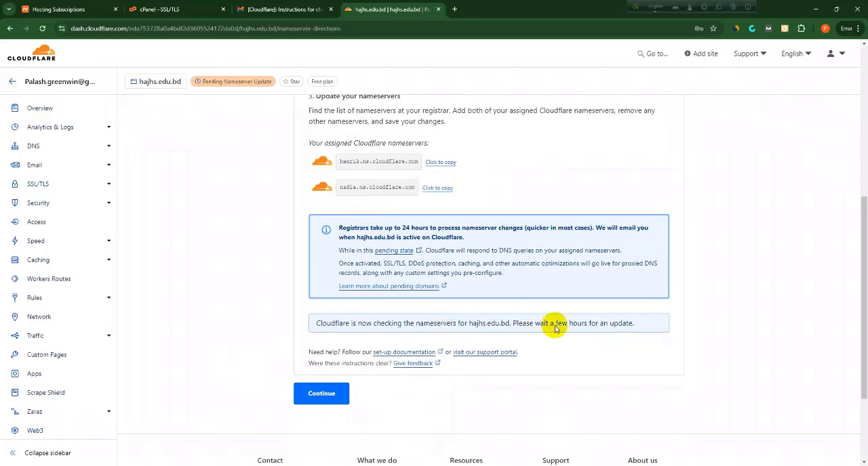
{"action": "left_click_drag", "start_coordinate": [340, 228], "coordinate": [639, 226]}
{"action": "left_click", "coordinate": [542, 231]}
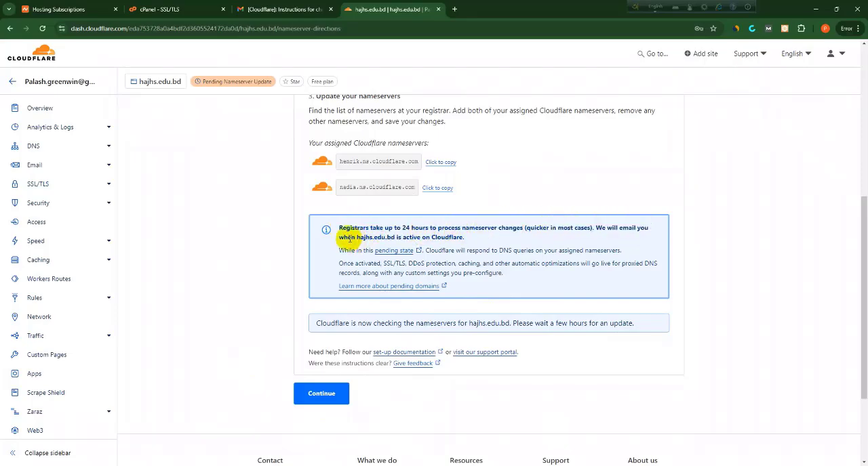
{"action": "left_click_drag", "start_coordinate": [344, 236], "coordinate": [490, 242]}
{"action": "left_click", "coordinate": [490, 241]}
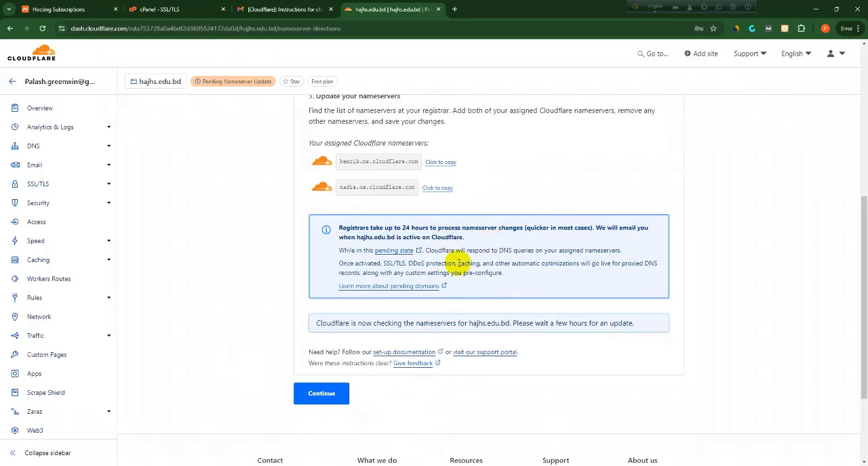
Continue to the Quick Start Guide, start it, and save Automatic HTTPS Rewrites as enabled
{"action": "left_click", "coordinate": [313, 394]}
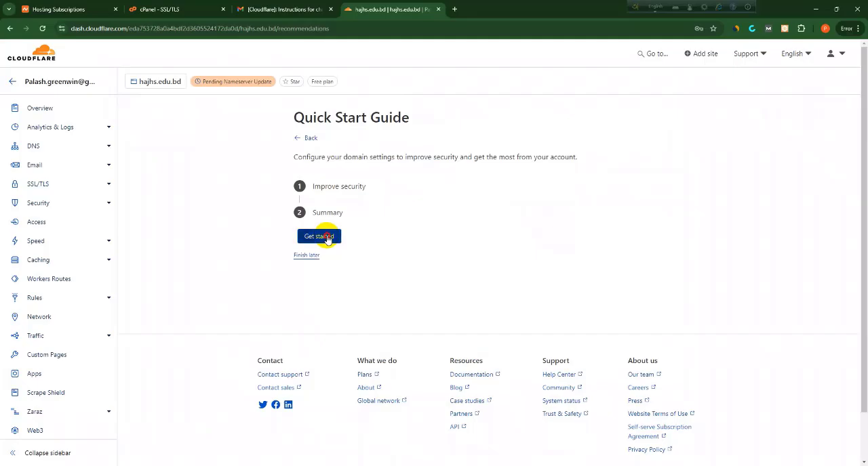
{"action": "left_click", "coordinate": [319, 236]}
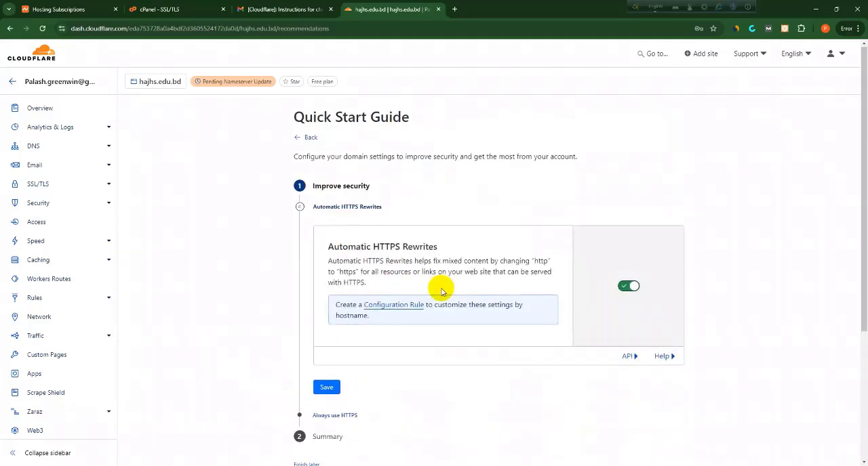
{"action": "scroll", "coordinate": [442, 292], "scroll_direction": "down", "scroll_amount": 1}
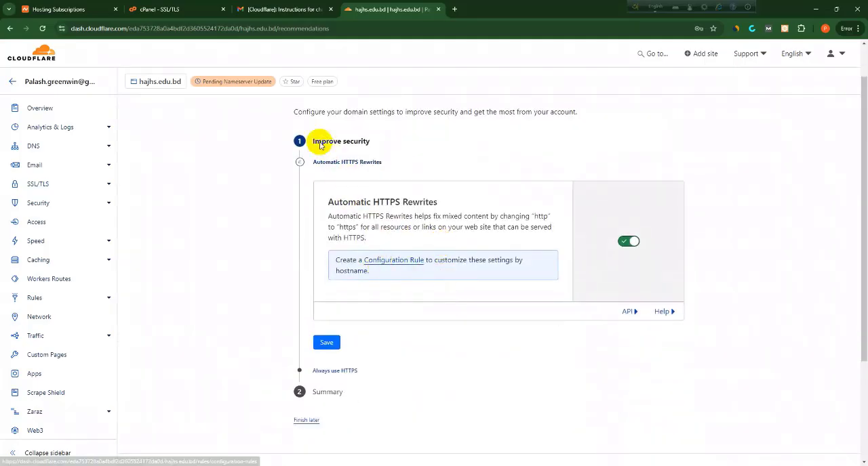
{"action": "left_click_drag", "start_coordinate": [330, 200], "coordinate": [423, 214]}
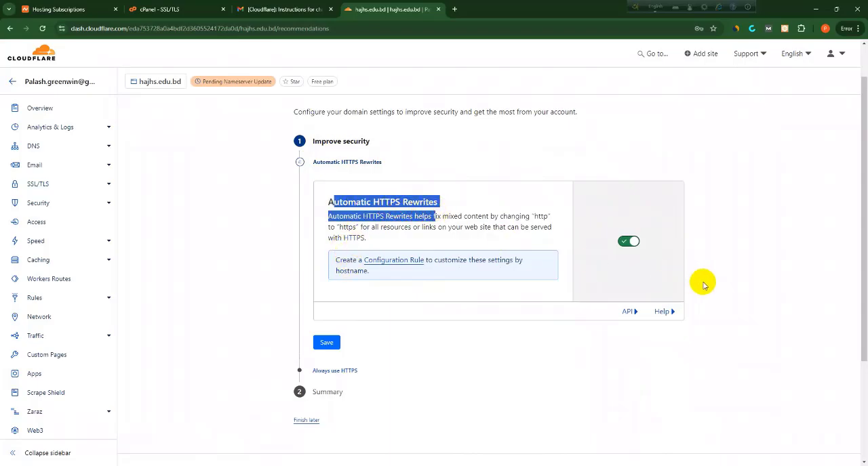
{"action": "left_click", "coordinate": [329, 345]}
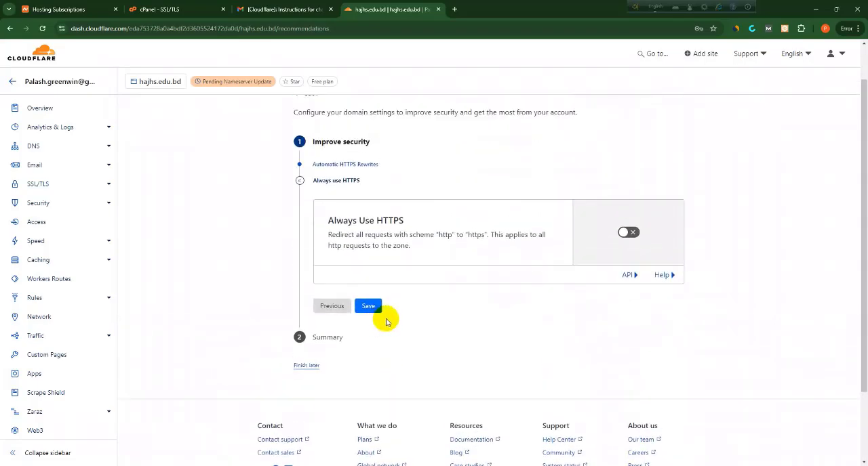
Save Always Use HTTPS as off and finish the Quick Start Guide
{"action": "left_click", "coordinate": [370, 311]}
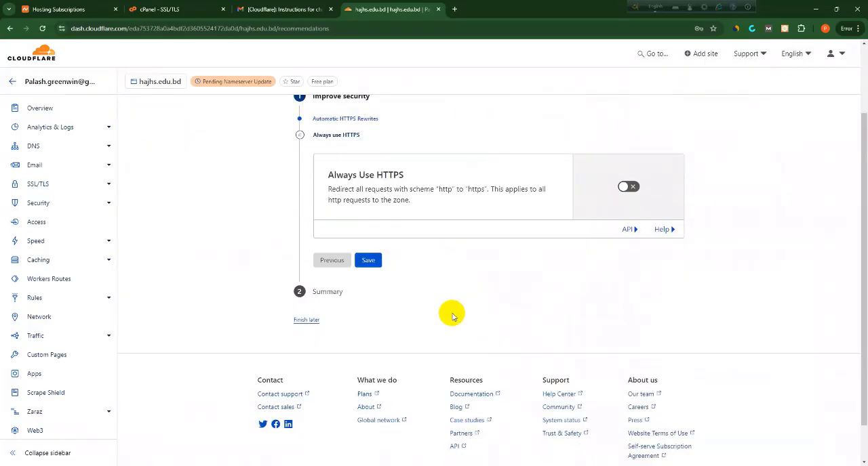
{"action": "scroll", "coordinate": [453, 315], "scroll_direction": "down", "scroll_amount": 2}
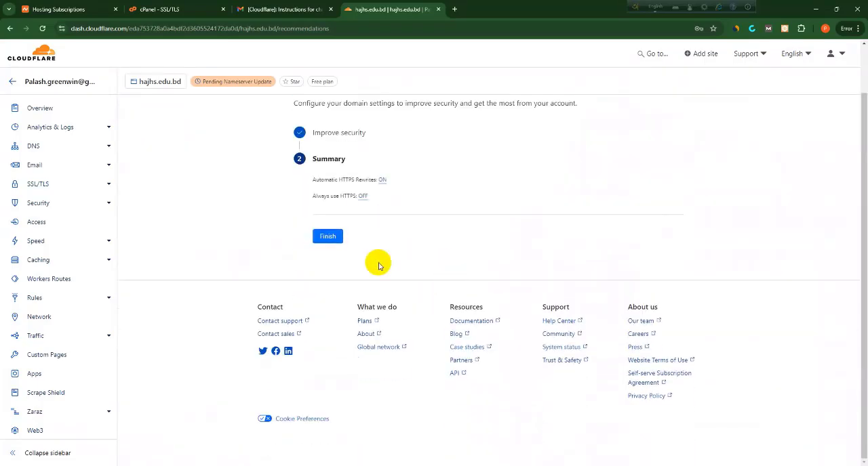
{"action": "left_click", "coordinate": [328, 237]}
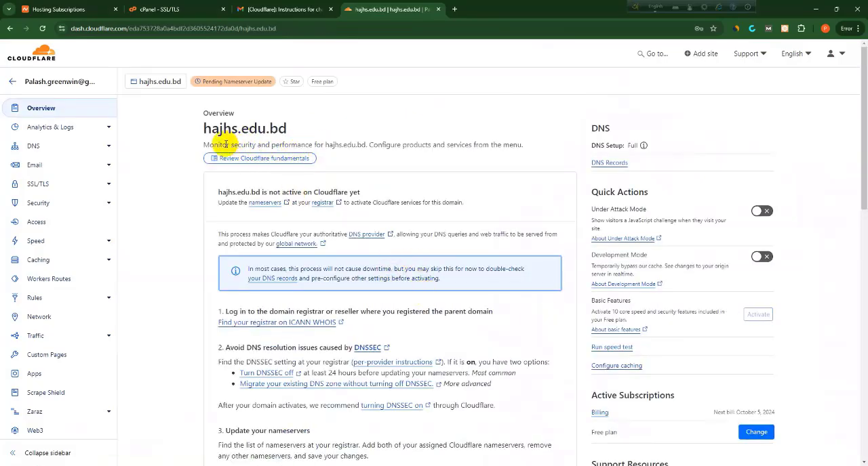
Look through the hajhs.edu.bd overview, try to request another nameserver check, and read the response
{"action": "left_click_drag", "start_coordinate": [203, 147], "coordinate": [524, 153]}
{"action": "scroll", "coordinate": [515, 142], "scroll_direction": "down", "scroll_amount": 2}
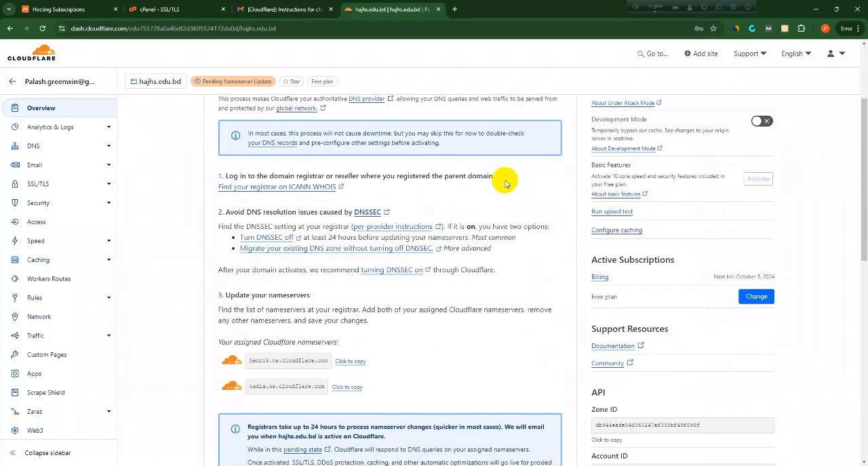
{"action": "scroll", "coordinate": [505, 183], "scroll_direction": "down", "scroll_amount": 5}
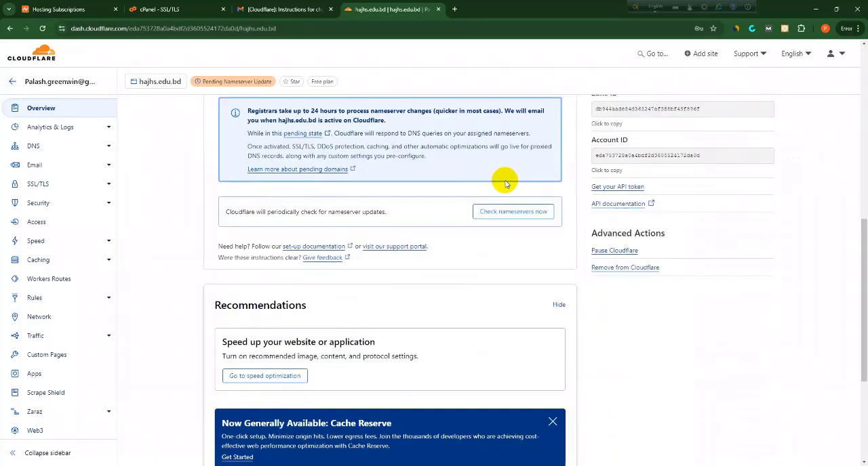
{"action": "scroll", "coordinate": [505, 183], "scroll_direction": "down", "scroll_amount": 3}
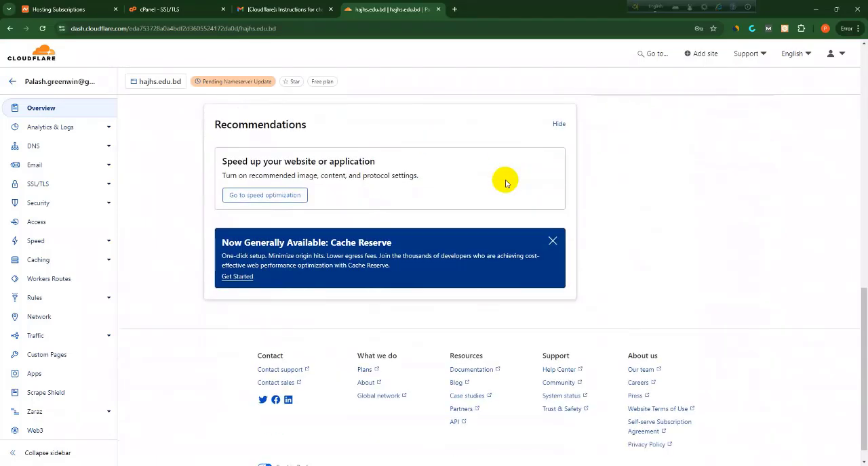
{"action": "scroll", "coordinate": [505, 182], "scroll_direction": "up", "scroll_amount": 2}
{"action": "left_click", "coordinate": [496, 123]}
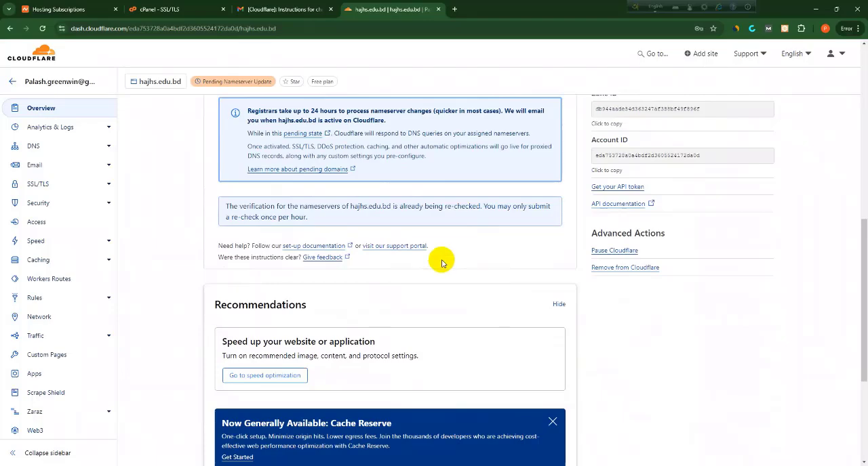
{"action": "left_click_drag", "start_coordinate": [257, 207], "coordinate": [393, 210]}
{"action": "left_click", "coordinate": [369, 209]}
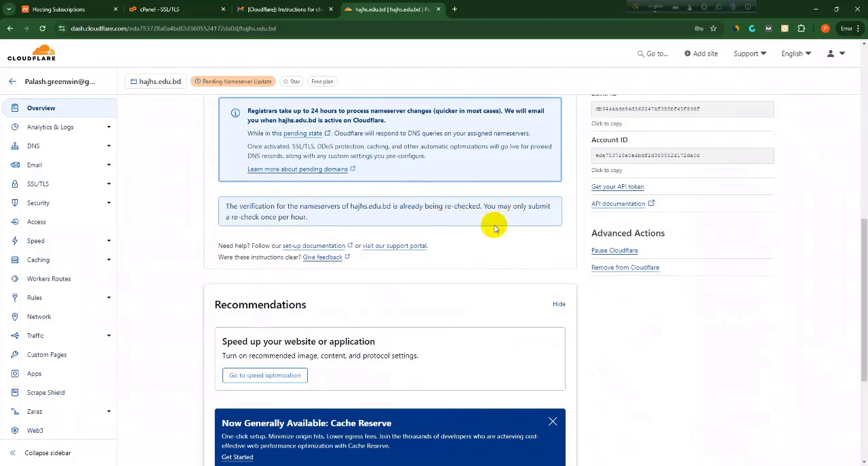
Dismiss the Cache Reserve announcement under the recommendations and return to the start of the overview
{"action": "scroll", "coordinate": [359, 311], "scroll_direction": "down", "scroll_amount": 2}
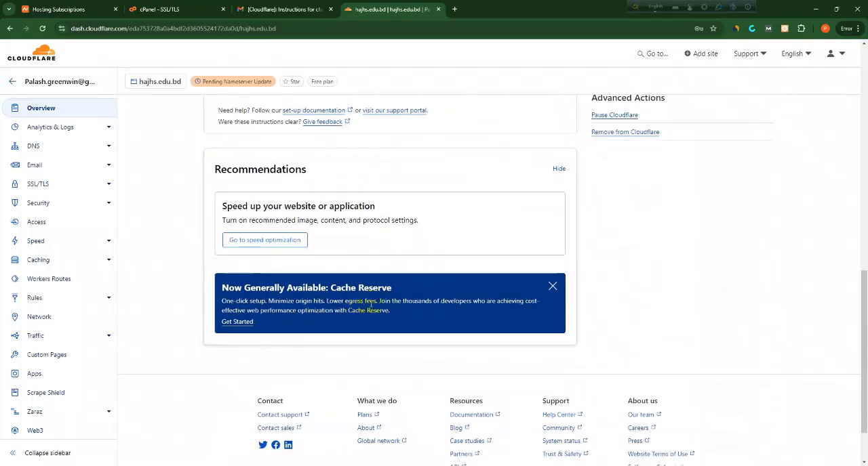
{"action": "left_click", "coordinate": [552, 285]}
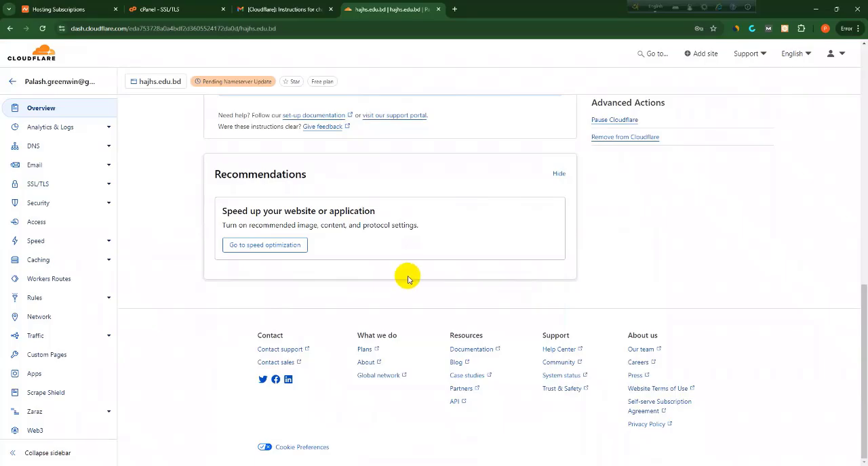
{"action": "scroll", "coordinate": [407, 279], "scroll_direction": "up", "scroll_amount": 5}
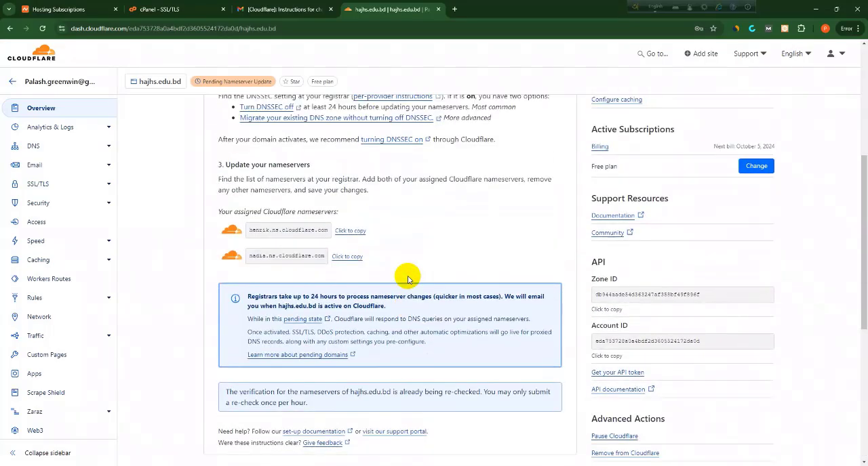
{"action": "scroll", "coordinate": [407, 279], "scroll_direction": "up", "scroll_amount": 1}
{"action": "scroll", "coordinate": [407, 279], "scroll_direction": "up", "scroll_amount": 3}
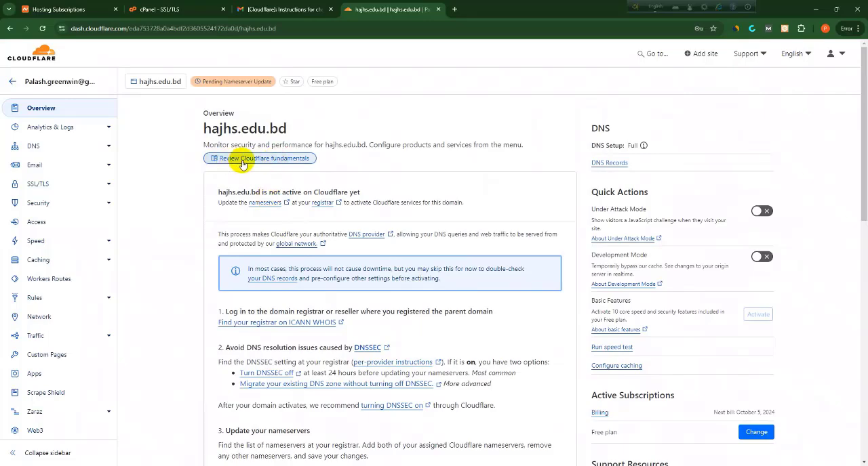
Open the Cloudflare fundamentals documentation beside the overview and look over the nameserver instructions again
{"action": "left_click", "coordinate": [243, 159]}
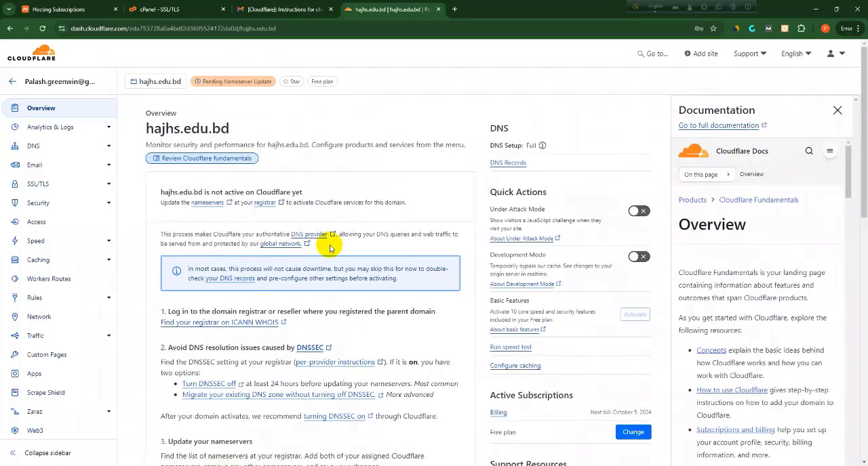
{"action": "scroll", "coordinate": [346, 296], "scroll_direction": "down", "scroll_amount": 1}
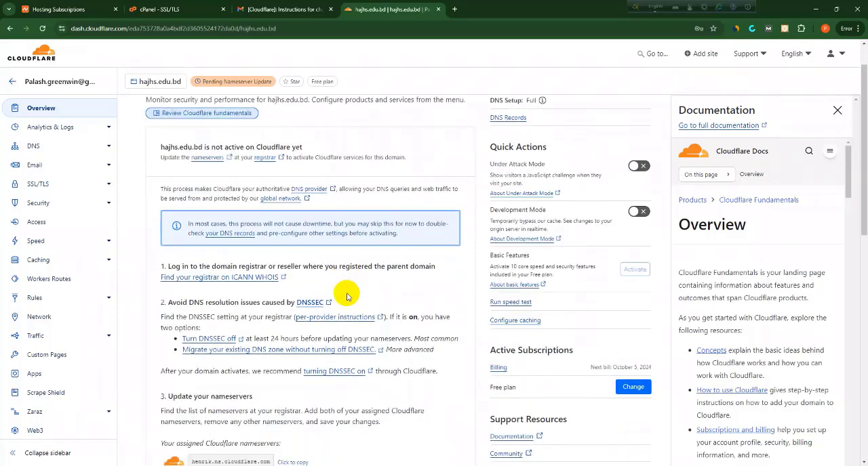
{"action": "scroll", "coordinate": [346, 296], "scroll_direction": "down", "scroll_amount": 5}
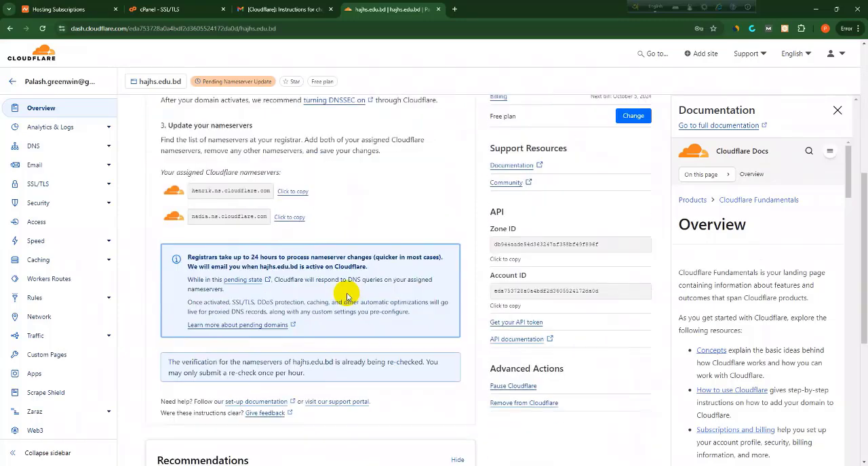
Refresh the hajhs.edu.bd overview and read the domain's activation and protection status
{"action": "scroll", "coordinate": [312, 284], "scroll_direction": "down", "scroll_amount": 5}
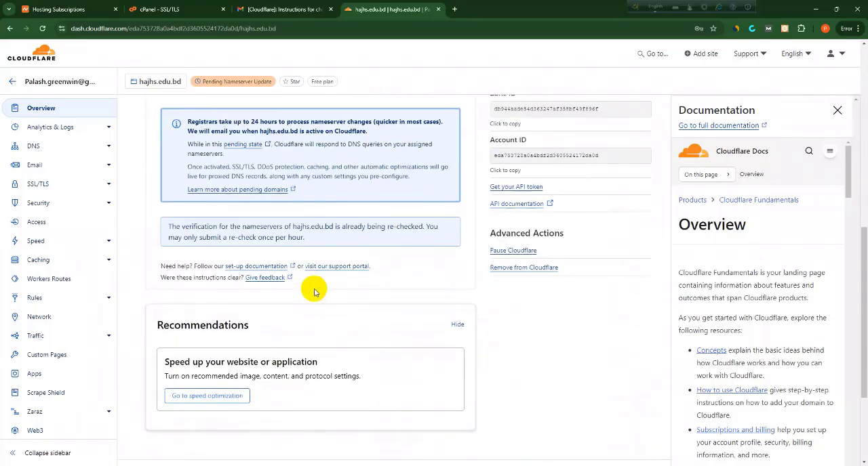
{"action": "scroll", "coordinate": [314, 292], "scroll_direction": "down", "scroll_amount": 1}
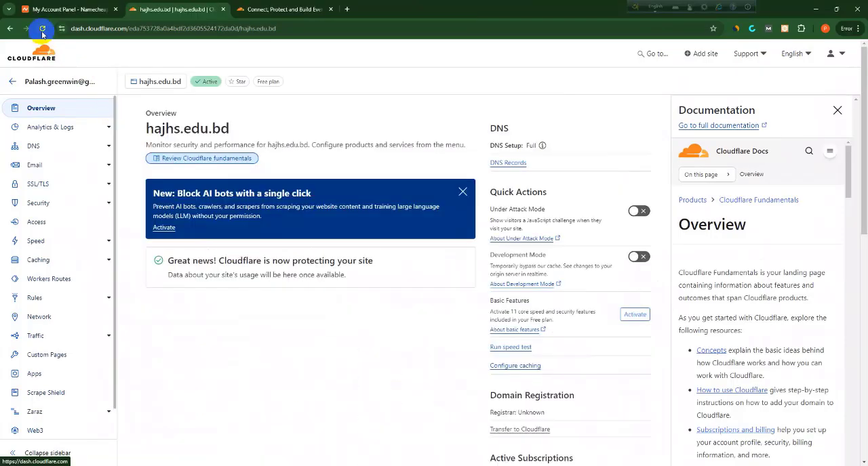
{"action": "left_click", "coordinate": [42, 28]}
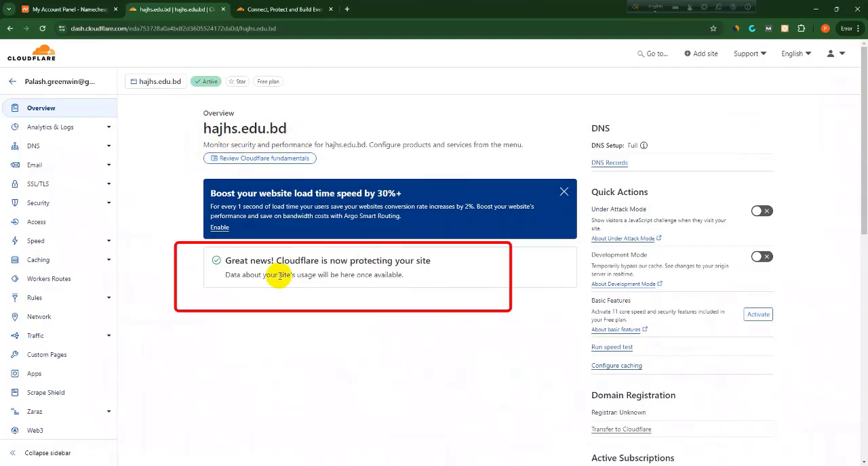
{"action": "left_click_drag", "start_coordinate": [226, 261], "coordinate": [456, 281]}
{"action": "left_click", "coordinate": [445, 323]}
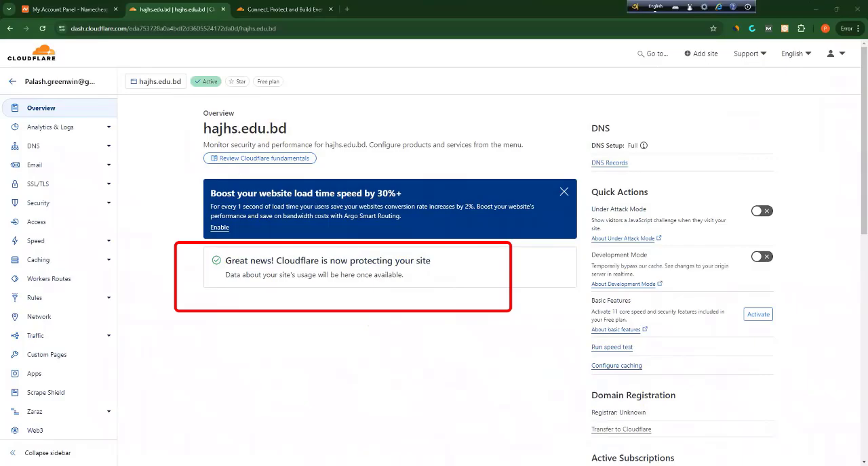
{"action": "key", "text": "alt+Tab"}
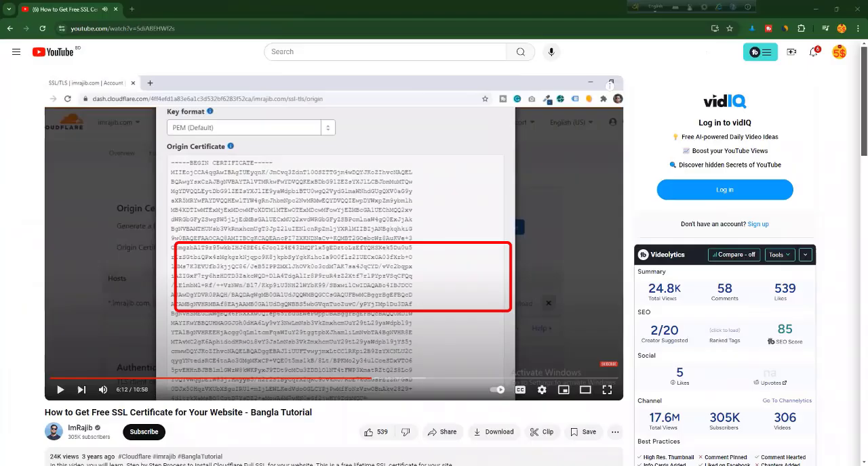
{"action": "key", "text": "alt+Tab"}
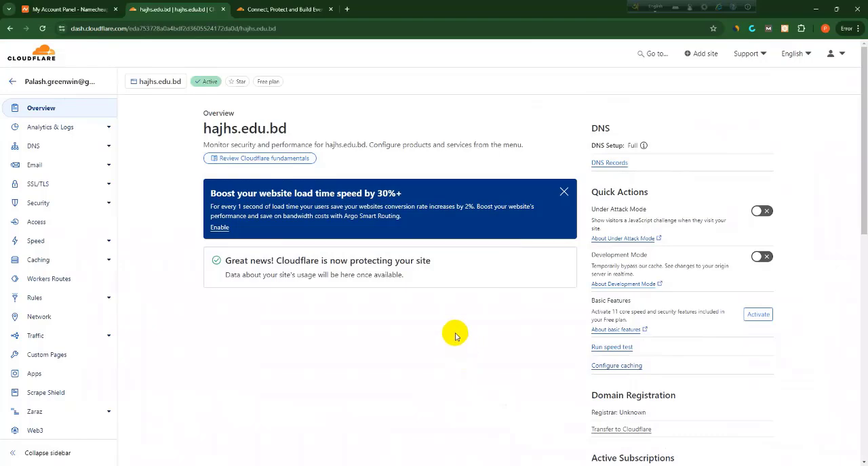
Open the SSL/TLS overview of hajhs.edu.bd and examine the encryption modes, the recommender setting and the TLS traffic
{"action": "left_click", "coordinate": [88, 183]}
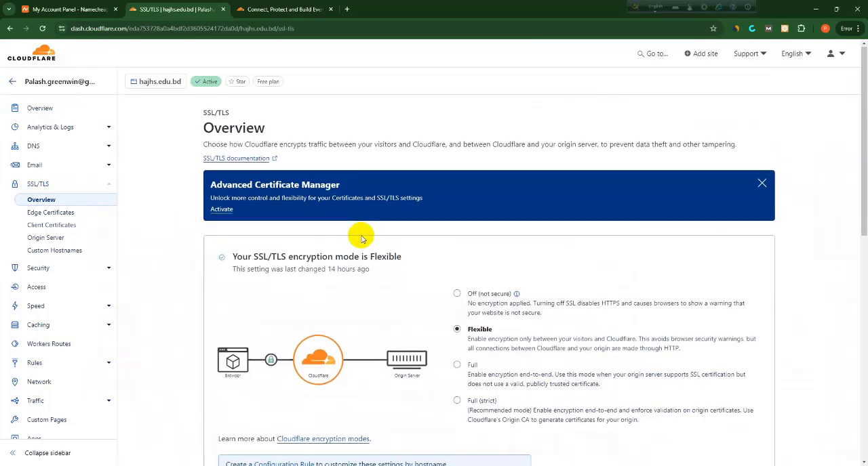
{"action": "scroll", "coordinate": [359, 231], "scroll_direction": "down", "scroll_amount": 2}
{"action": "scroll", "coordinate": [362, 239], "scroll_direction": "down", "scroll_amount": 1}
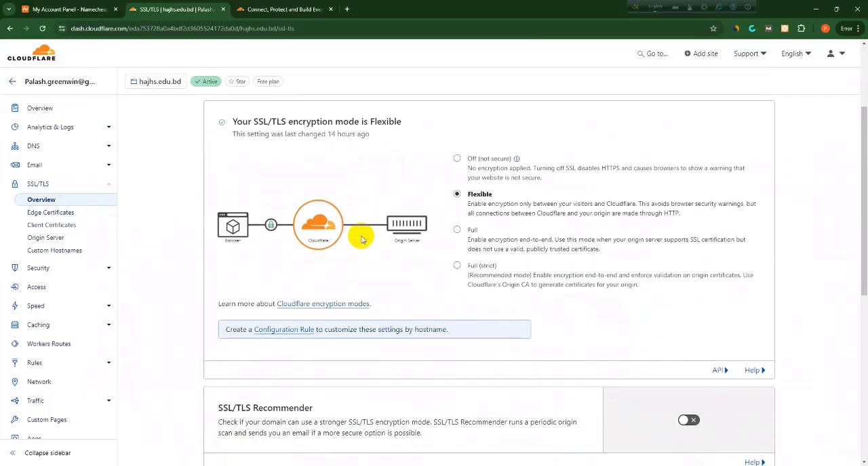
{"action": "scroll", "coordinate": [362, 239], "scroll_direction": "down", "scroll_amount": 1}
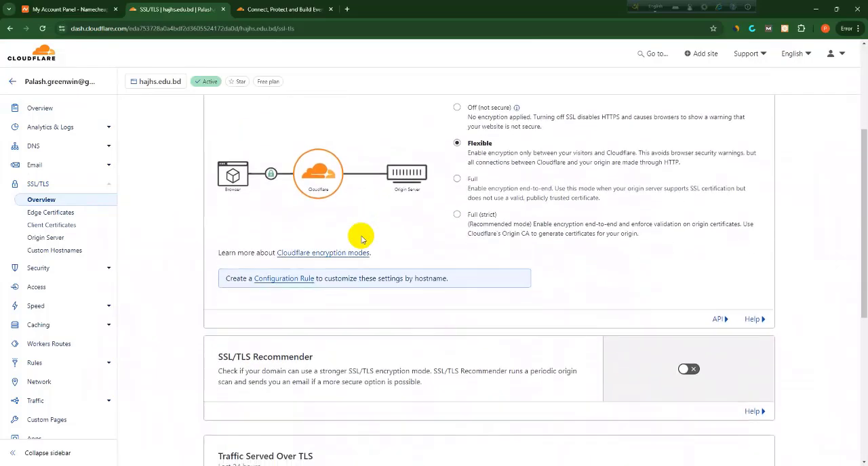
{"action": "scroll", "coordinate": [362, 239], "scroll_direction": "down", "scroll_amount": 2}
{"action": "scroll", "coordinate": [362, 239], "scroll_direction": "up", "scroll_amount": 3}
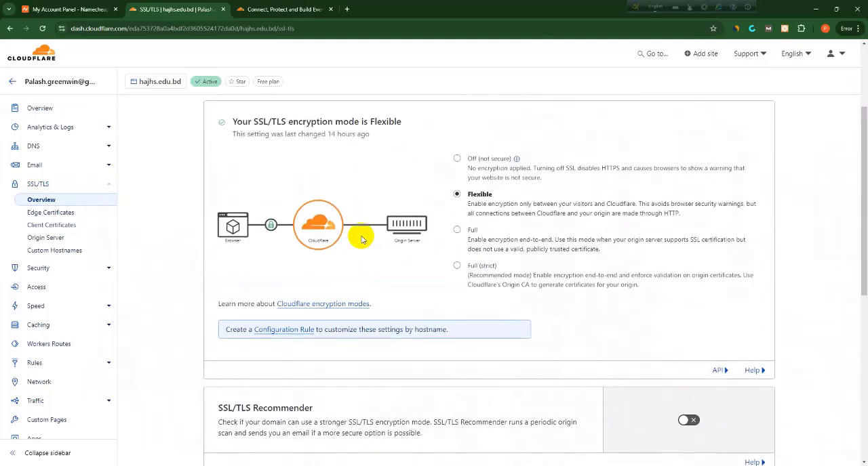
{"action": "scroll", "coordinate": [362, 239], "scroll_direction": "down", "scroll_amount": 8}
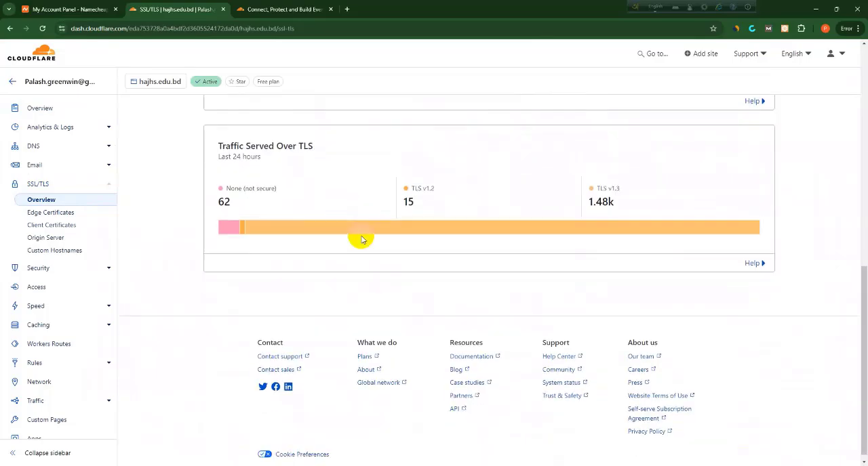
{"action": "scroll", "coordinate": [361, 238], "scroll_direction": "up", "scroll_amount": 4}
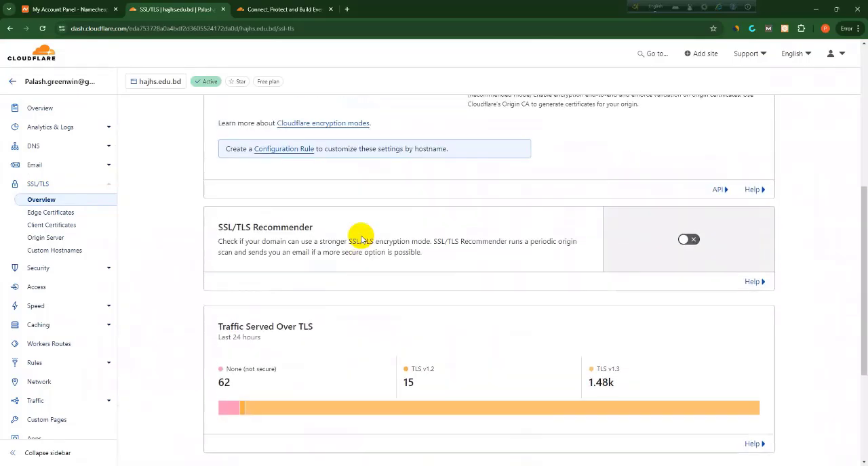
{"action": "scroll", "coordinate": [402, 254], "scroll_direction": "up", "scroll_amount": 5}
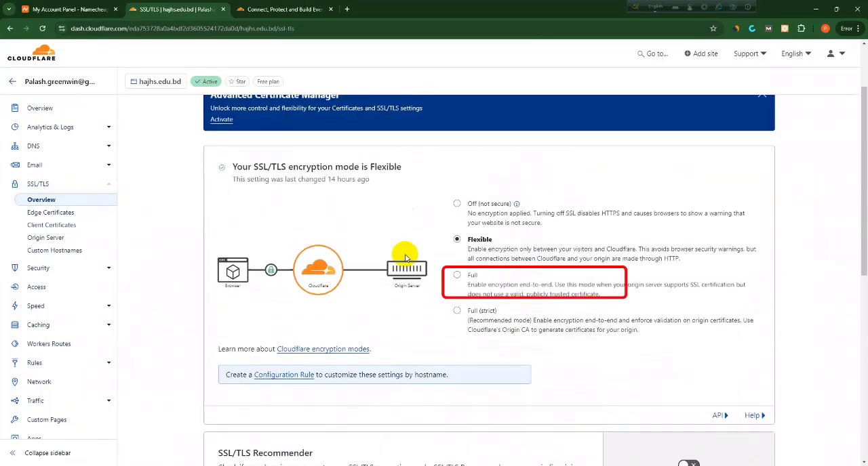
Switch the SSL/TLS encryption mode of hajhs.edu.bd to Full and confirm the change
{"action": "left_click", "coordinate": [470, 276]}
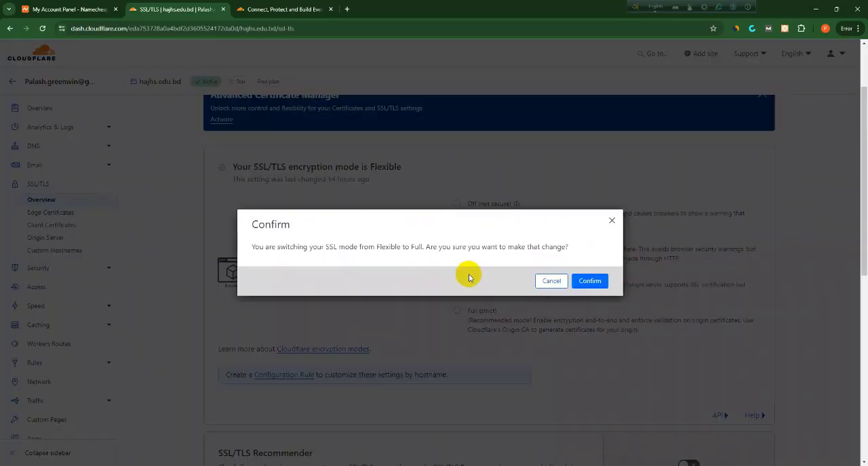
{"action": "left_click", "coordinate": [550, 281]}
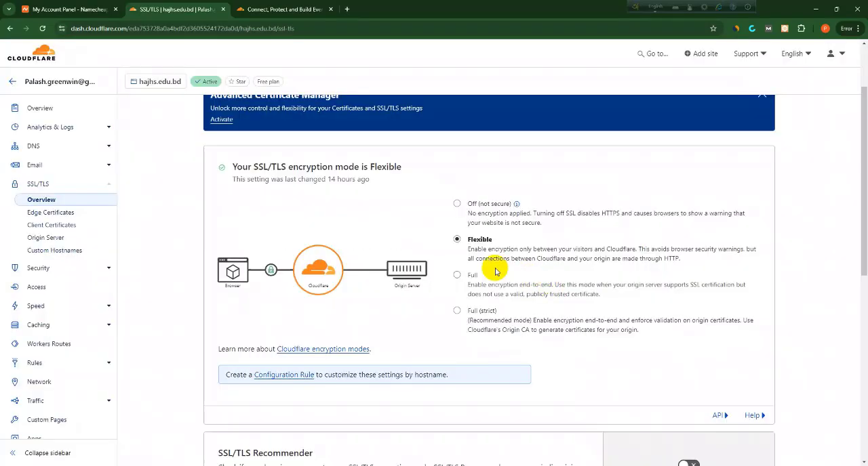
{"action": "left_click", "coordinate": [457, 275]}
{"action": "left_click", "coordinate": [590, 282]}
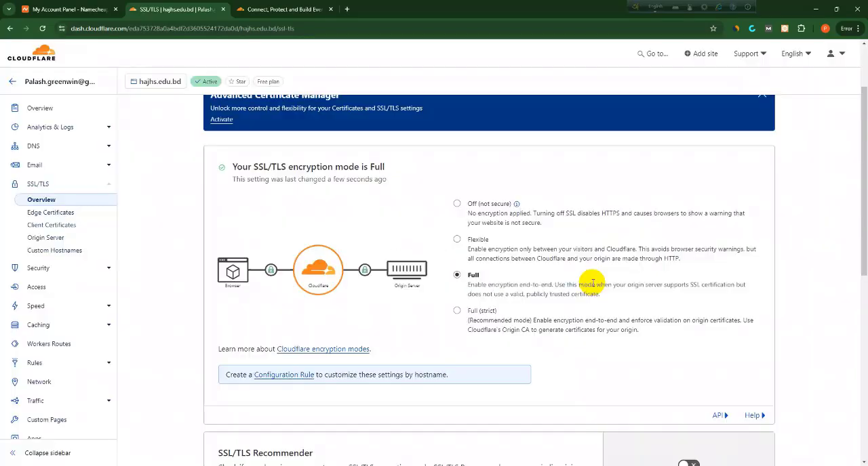
Turn on the SSL/TLS Recommender and continue past the setting migration notice to the SSL/TLS configuration
{"action": "scroll", "coordinate": [539, 276], "scroll_direction": "down", "scroll_amount": 2}
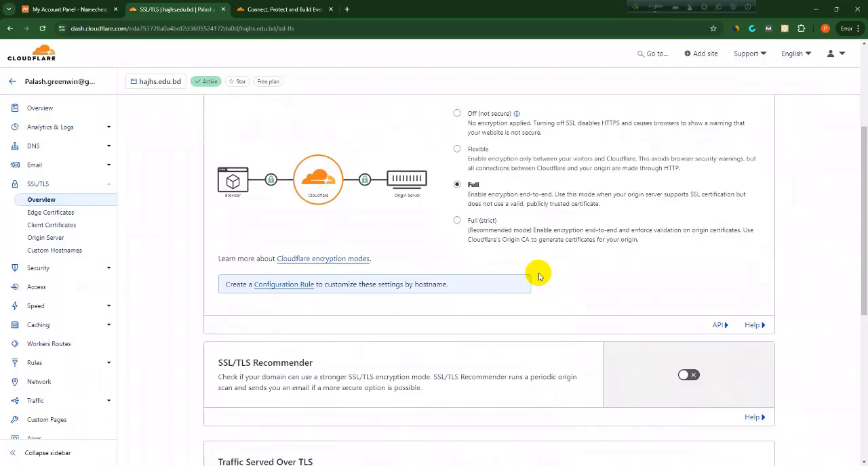
{"action": "scroll", "coordinate": [539, 275], "scroll_direction": "down", "scroll_amount": 2}
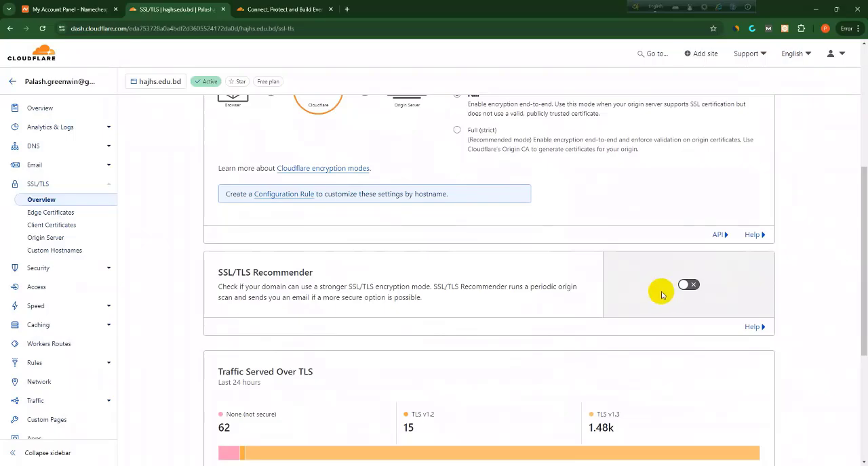
{"action": "left_click", "coordinate": [688, 285]}
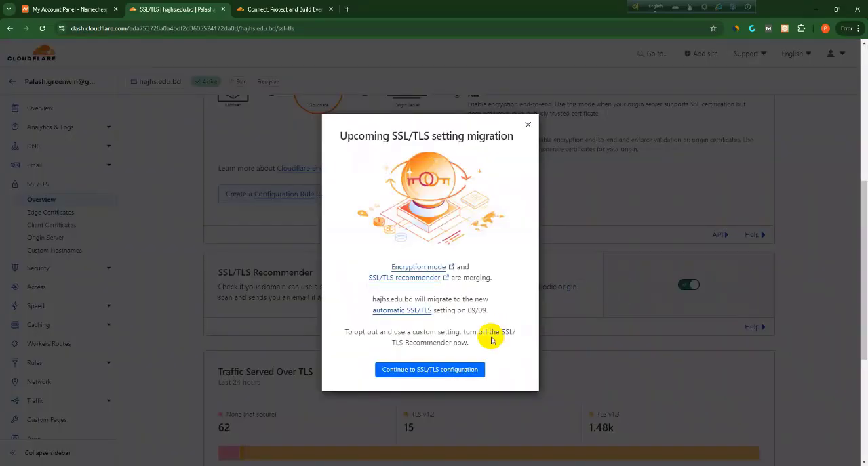
{"action": "left_click", "coordinate": [448, 375]}
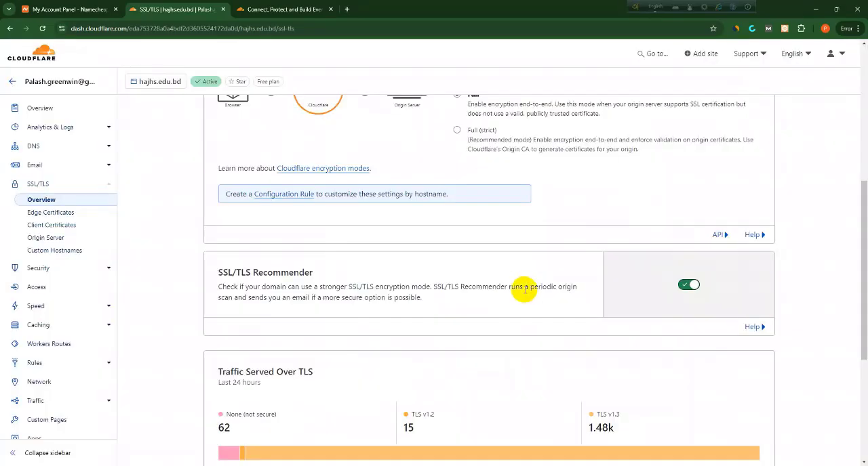
Review the SSL/TLS overview again, checking the migration notice, the encryption mode and the recommender setting
{"action": "scroll", "coordinate": [524, 288], "scroll_direction": "up", "scroll_amount": 5}
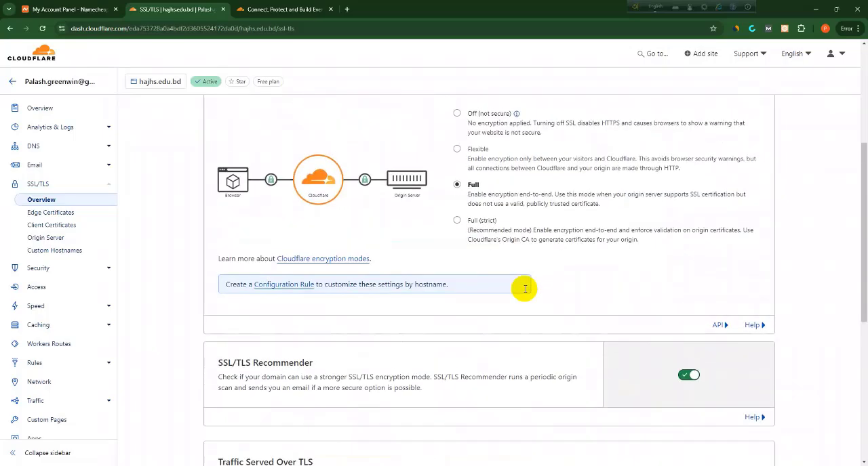
{"action": "scroll", "coordinate": [524, 291], "scroll_direction": "down", "scroll_amount": 5}
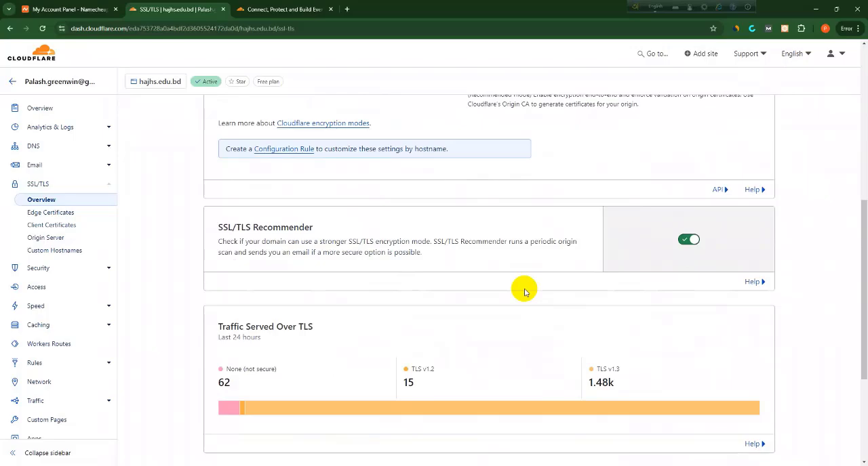
{"action": "scroll", "coordinate": [524, 291], "scroll_direction": "down", "scroll_amount": 3}
{"action": "scroll", "coordinate": [524, 292], "scroll_direction": "up", "scroll_amount": 5}
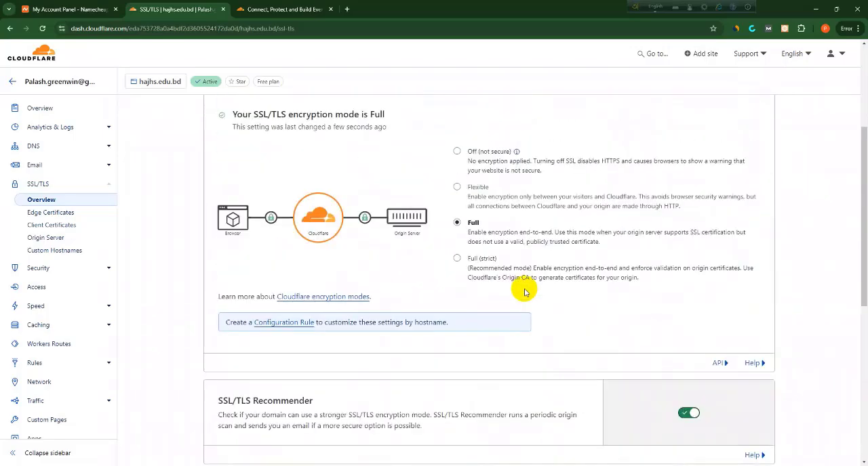
{"action": "scroll", "coordinate": [524, 292], "scroll_direction": "up", "scroll_amount": 2}
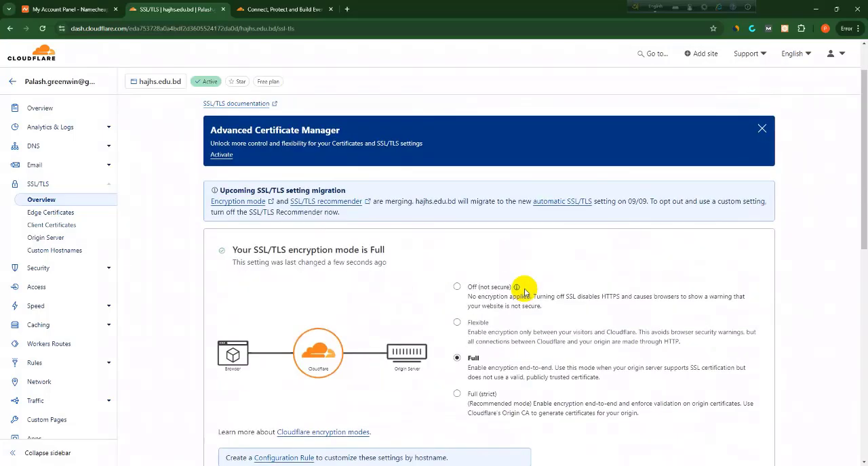
{"action": "scroll", "coordinate": [524, 292], "scroll_direction": "down", "scroll_amount": 3}
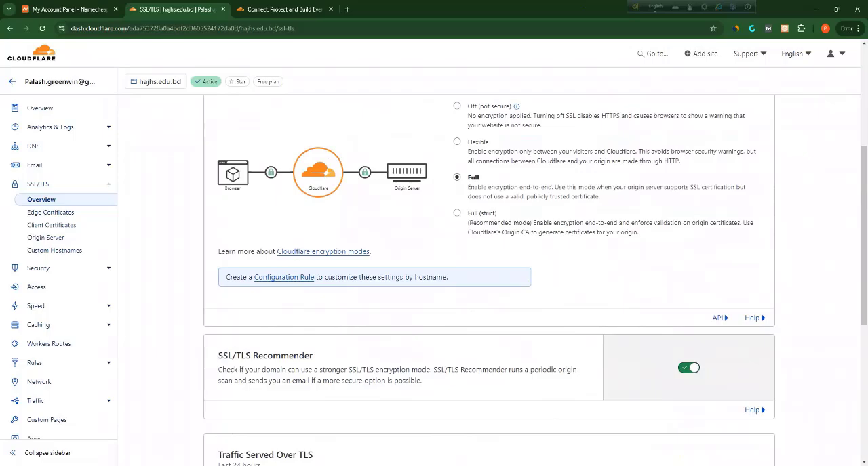
{"action": "scroll", "coordinate": [375, 420], "scroll_direction": "up", "scroll_amount": 1}
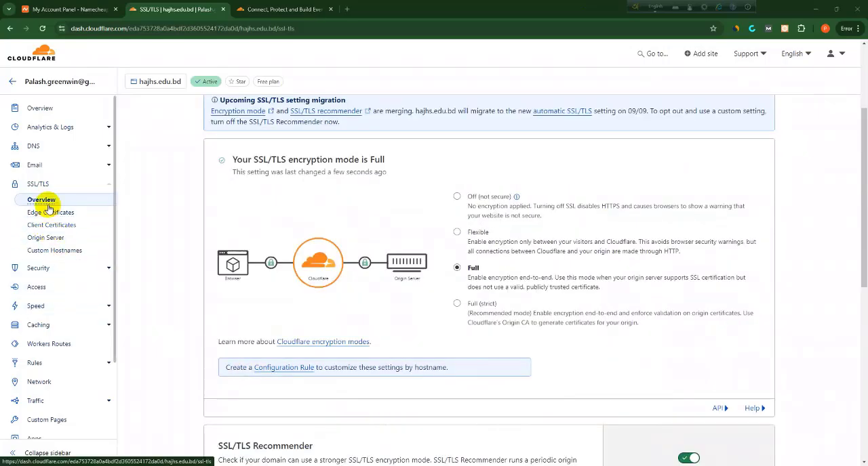
Start creating a new origin certificate from the Origin Server settings of hajhs.edu.bd
{"action": "left_click", "coordinate": [52, 240]}
{"action": "scroll", "coordinate": [376, 284], "scroll_direction": "down", "scroll_amount": 1}
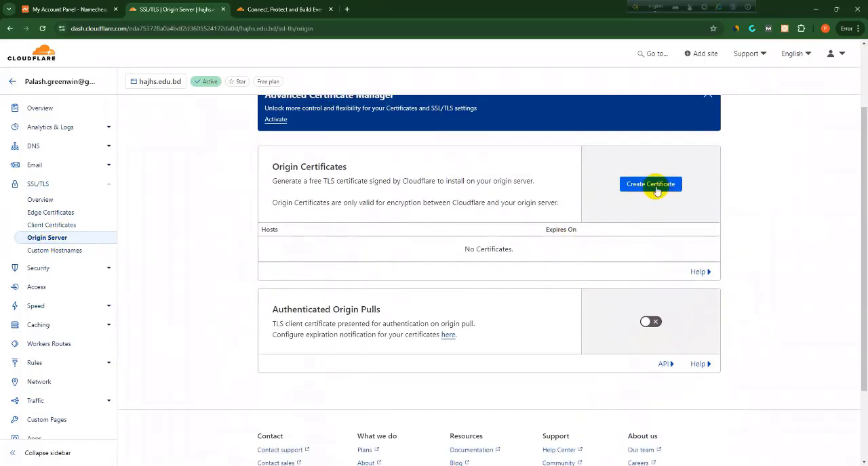
{"action": "left_click", "coordinate": [637, 184]}
{"action": "scroll", "coordinate": [444, 272], "scroll_direction": "down", "scroll_amount": 1}
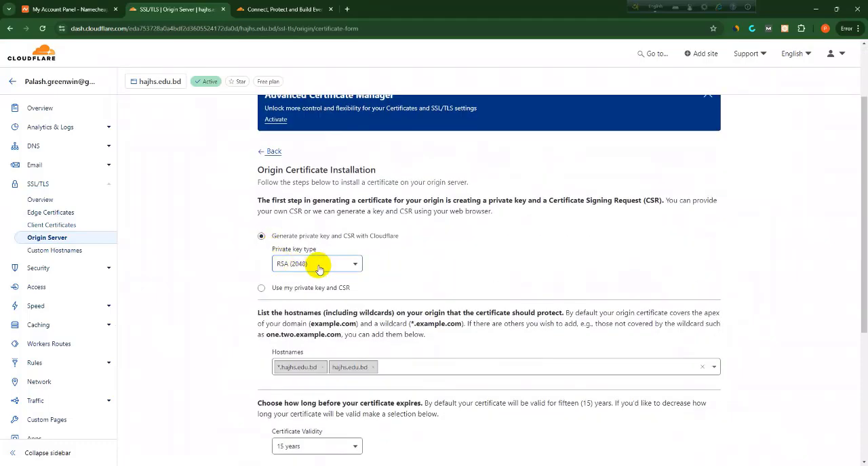
Choose a 15-year validity and create the origin certificate for *.hajhs.edu.bd and hajhs.edu.bd with an RSA (2048) key
{"action": "scroll", "coordinate": [319, 265], "scroll_direction": "down", "scroll_amount": 1}
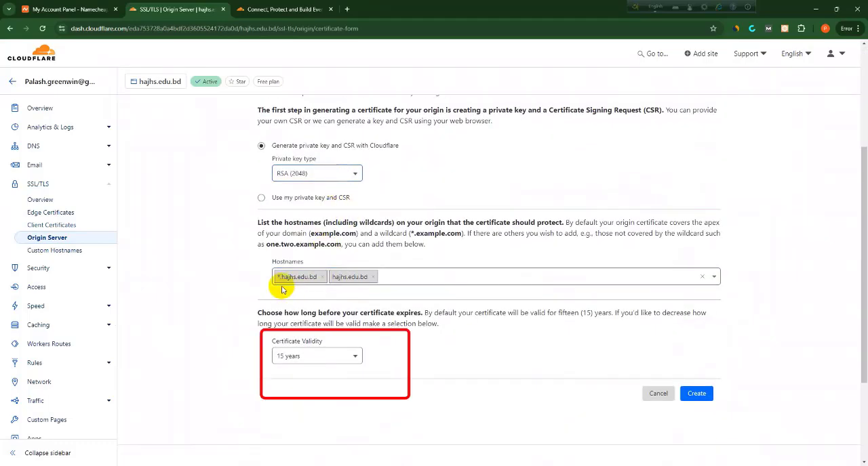
{"action": "left_click_drag", "start_coordinate": [269, 276], "coordinate": [390, 278]}
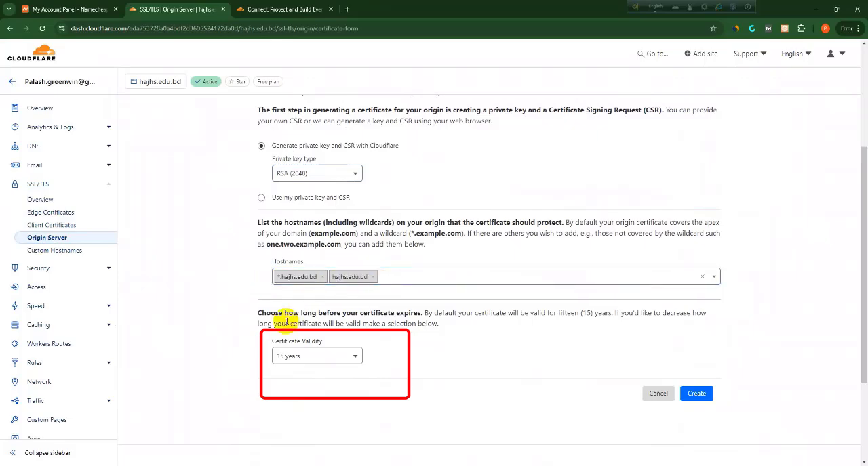
{"action": "left_click", "coordinate": [324, 356]}
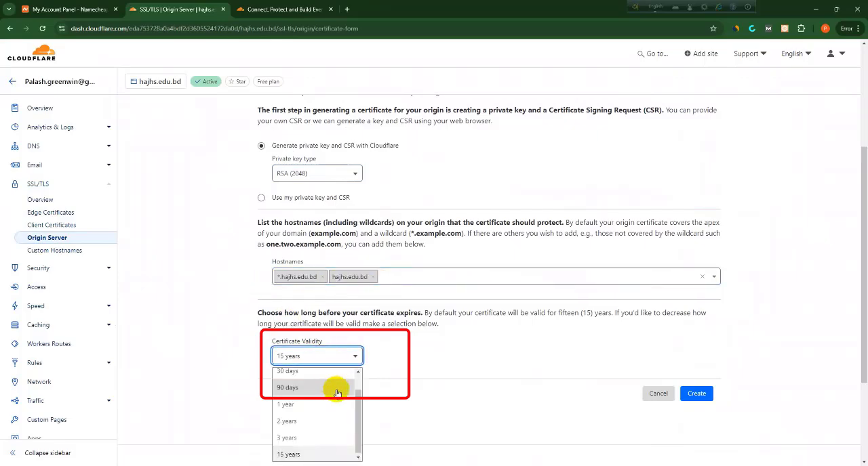
{"action": "left_click", "coordinate": [301, 454]}
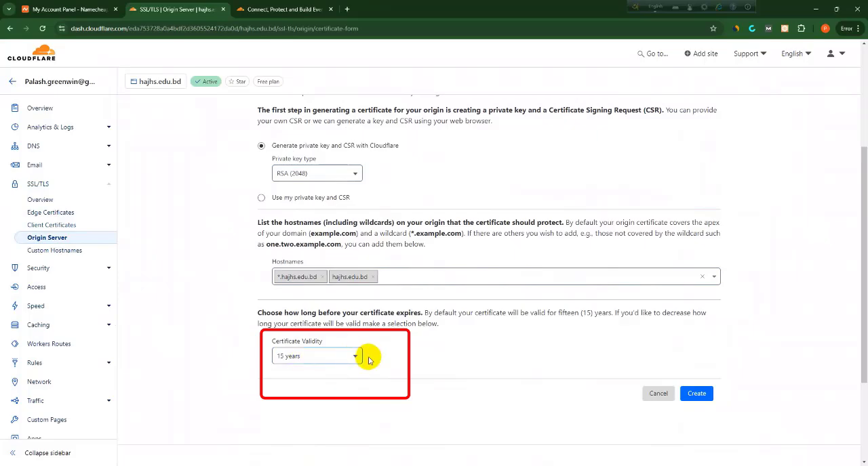
{"action": "left_click", "coordinate": [695, 393]}
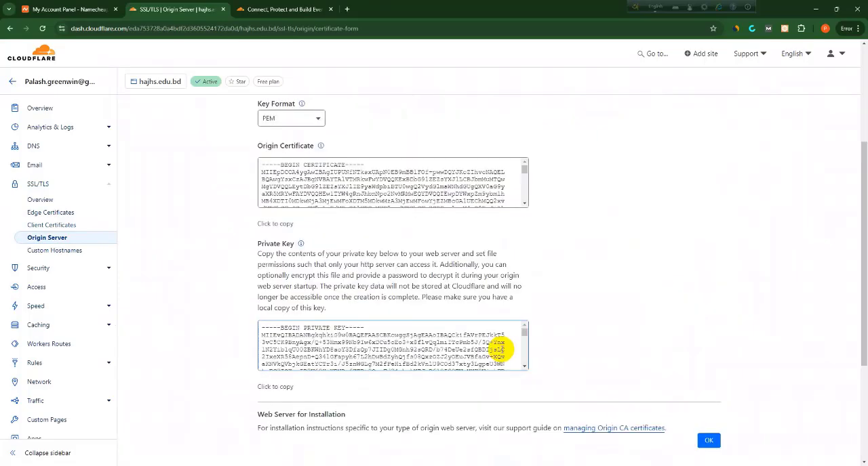
{"action": "scroll", "coordinate": [387, 223], "scroll_direction": "down", "scroll_amount": 2}
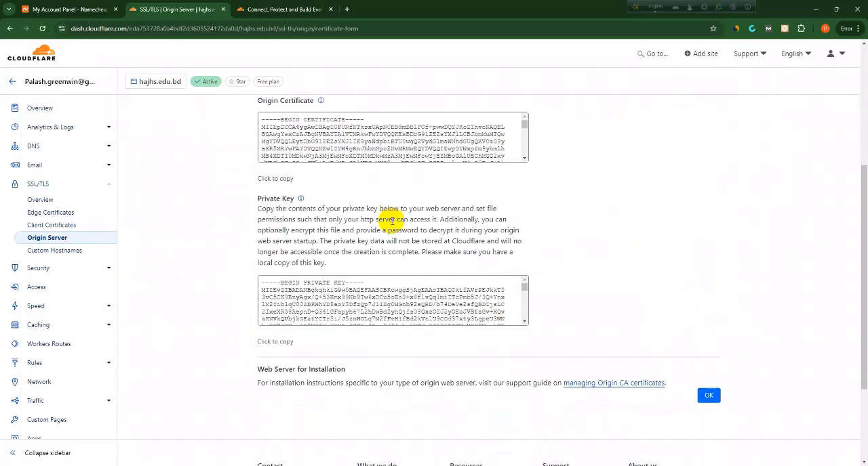
{"action": "scroll", "coordinate": [390, 231], "scroll_direction": "up", "scroll_amount": 3}
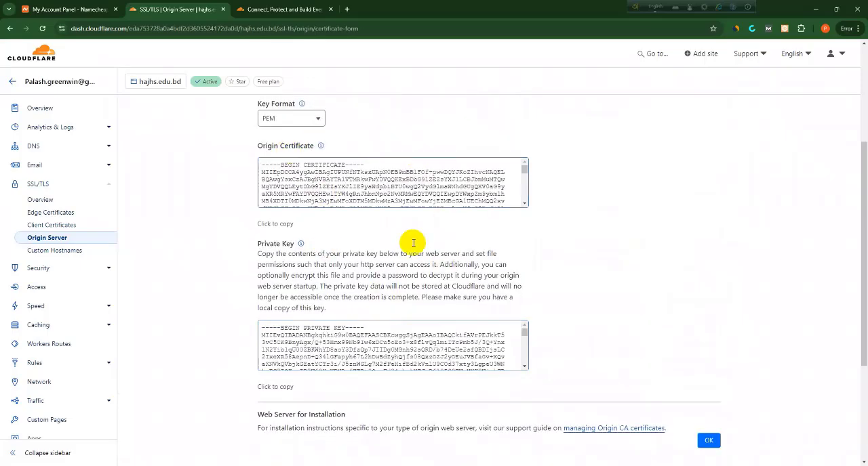
Examine the generated origin certificate and private key for hajhs.edu.bd on the certificate creation page
{"action": "scroll", "coordinate": [412, 244], "scroll_direction": "down", "scroll_amount": 2}
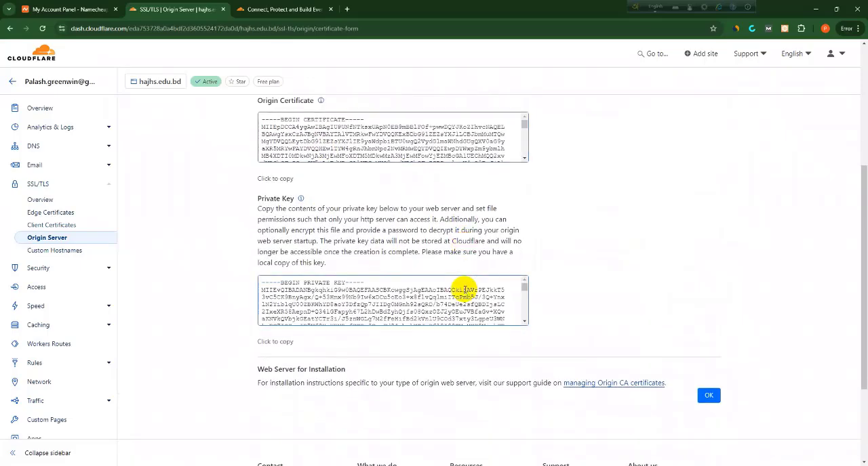
{"action": "scroll", "coordinate": [465, 289], "scroll_direction": "up", "scroll_amount": 1}
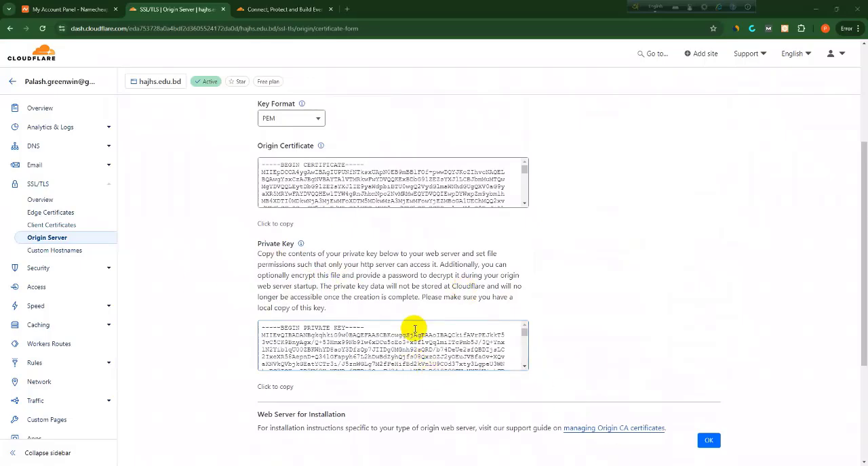
{"action": "scroll", "coordinate": [414, 329], "scroll_direction": "down", "scroll_amount": 2}
{"action": "scroll", "coordinate": [414, 328], "scroll_direction": "up", "scroll_amount": 2}
{"action": "scroll", "coordinate": [463, 276], "scroll_direction": "up", "scroll_amount": 3}
{"action": "scroll", "coordinate": [358, 256], "scroll_direction": "down", "scroll_amount": 3}
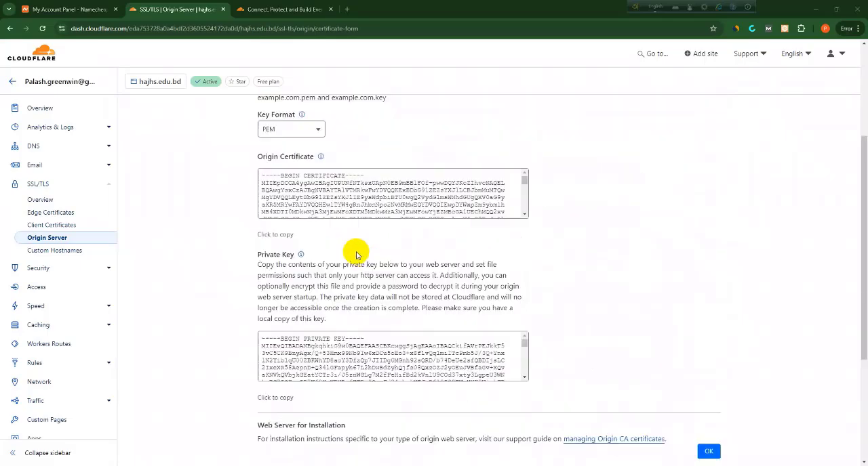
{"action": "left_click", "coordinate": [524, 207]}
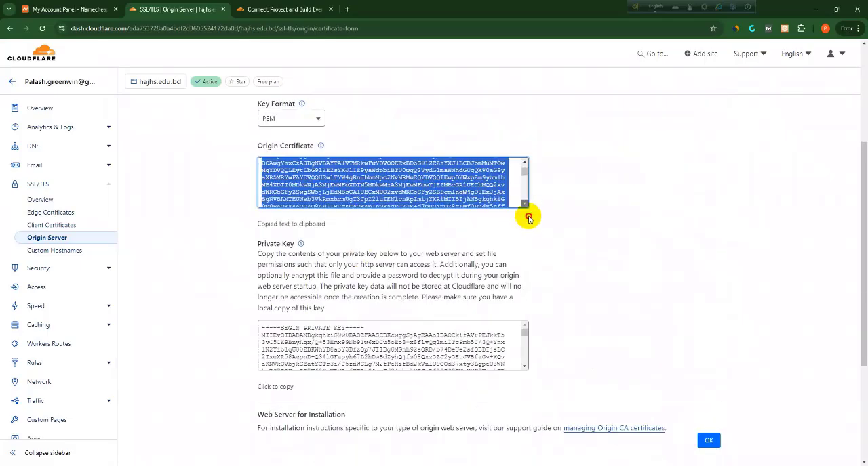
{"action": "scroll", "coordinate": [434, 178], "scroll_direction": "down", "scroll_amount": 1}
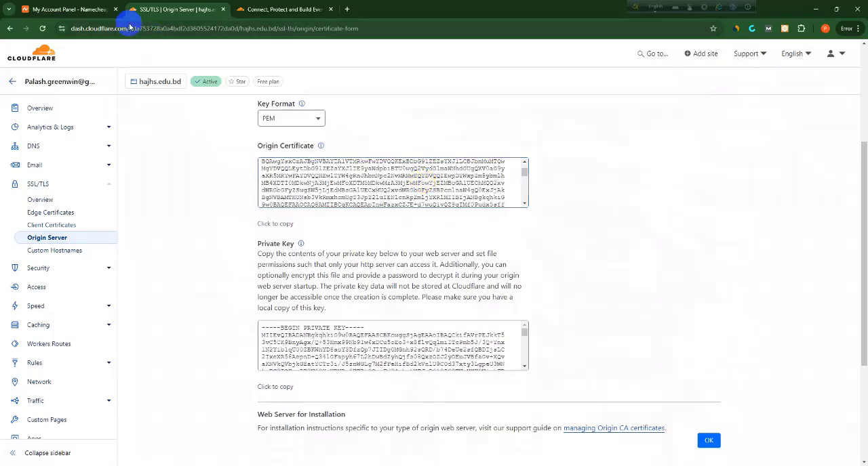
Switch to the Namecheap account and open cPanel for the bestitsoftware.com hosting subscription
{"action": "left_click", "coordinate": [78, 9]}
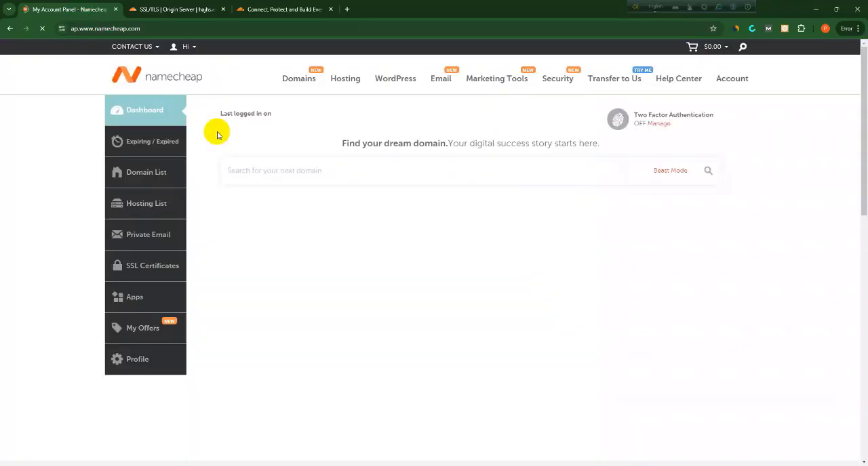
{"action": "scroll", "coordinate": [625, 288], "scroll_direction": "down", "scroll_amount": 2}
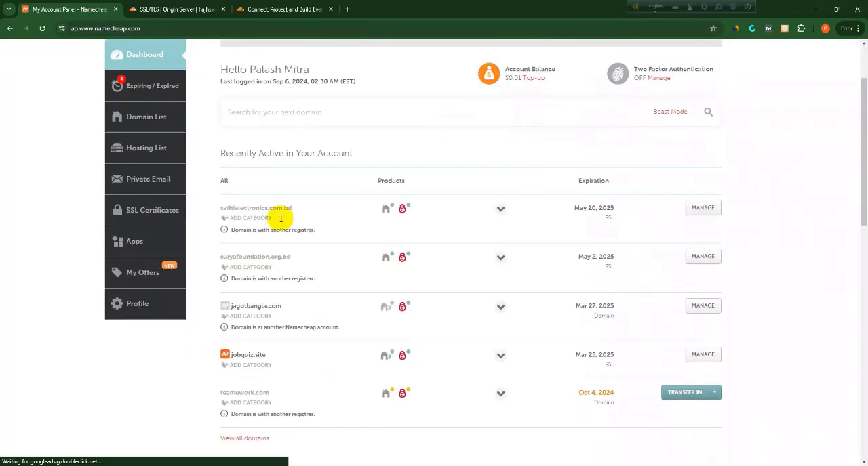
{"action": "left_click", "coordinate": [151, 155]}
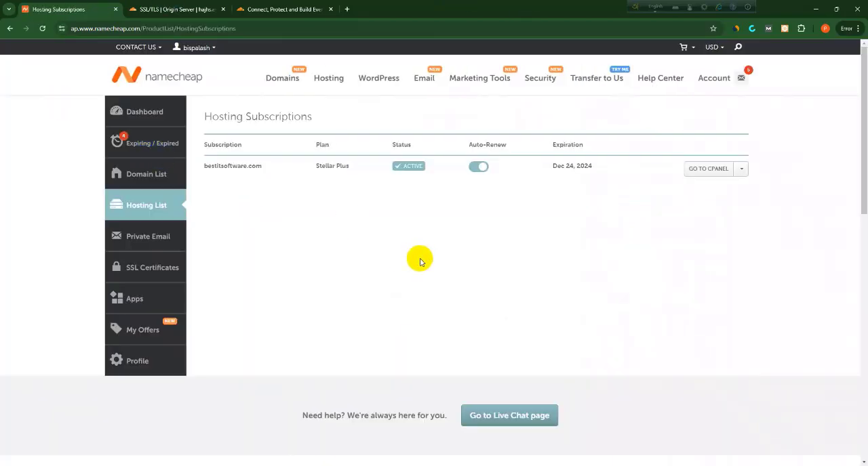
{"action": "left_click", "coordinate": [702, 171]}
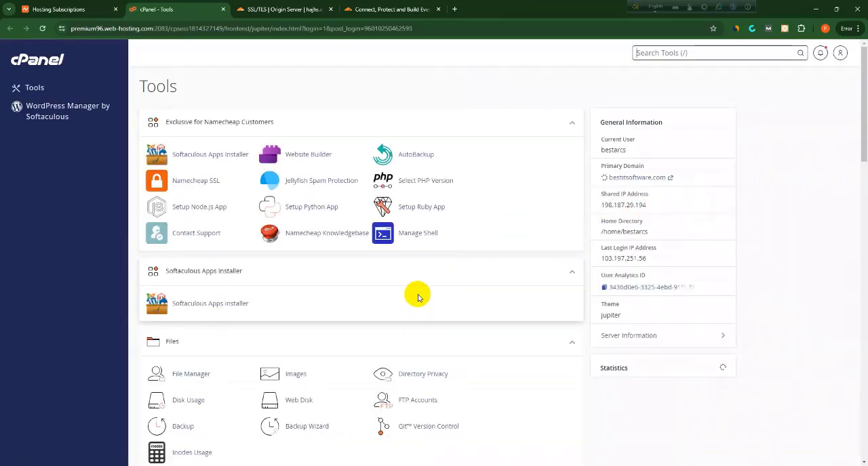
Search the cPanel tools for "ssl" and open the page for managing SSL sites in SSL/TLS
{"action": "scroll", "coordinate": [417, 294], "scroll_direction": "down", "scroll_amount": 2}
{"action": "scroll", "coordinate": [417, 294], "scroll_direction": "down", "scroll_amount": 2}
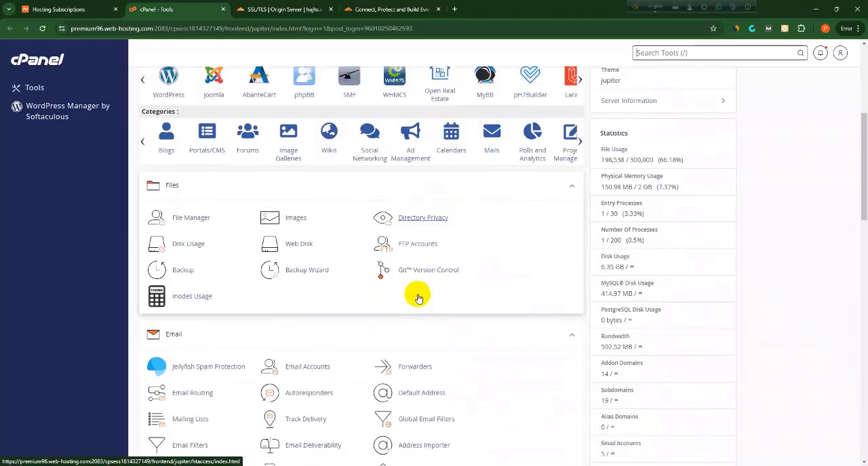
{"action": "scroll", "coordinate": [417, 297], "scroll_direction": "down", "scroll_amount": 3}
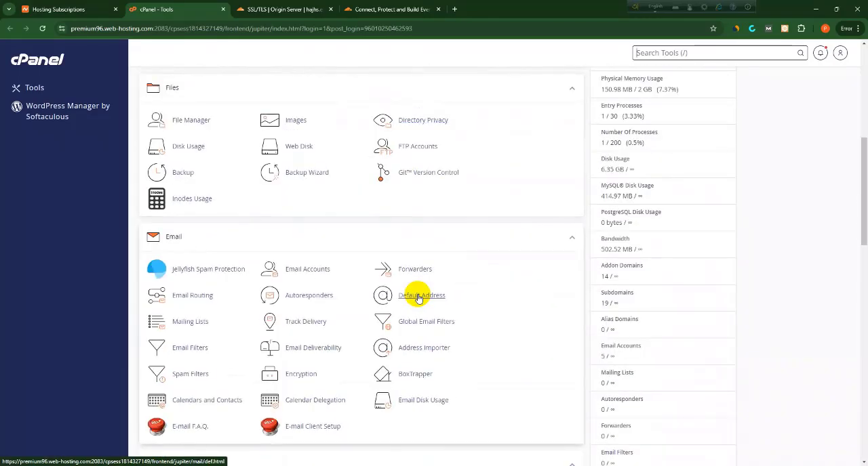
{"action": "scroll", "coordinate": [417, 297], "scroll_direction": "down", "scroll_amount": 3}
{"action": "scroll", "coordinate": [418, 297], "scroll_direction": "down", "scroll_amount": 5}
{"action": "scroll", "coordinate": [625, 247], "scroll_direction": "up", "scroll_amount": 7}
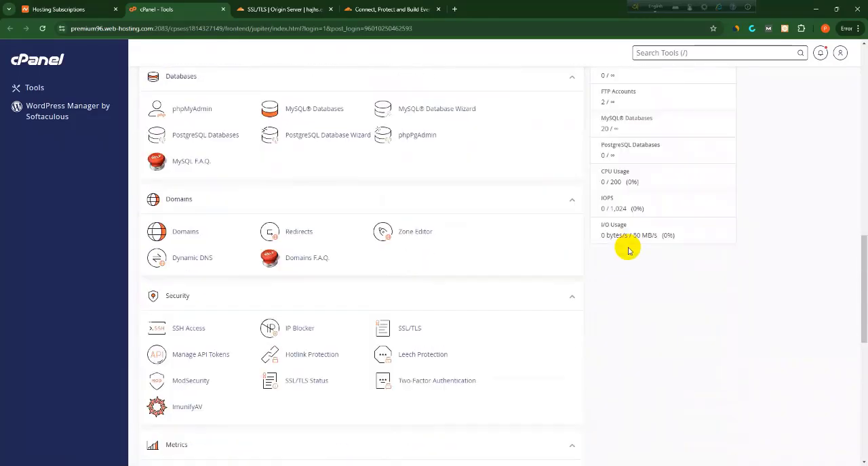
{"action": "scroll", "coordinate": [628, 250], "scroll_direction": "up", "scroll_amount": 4}
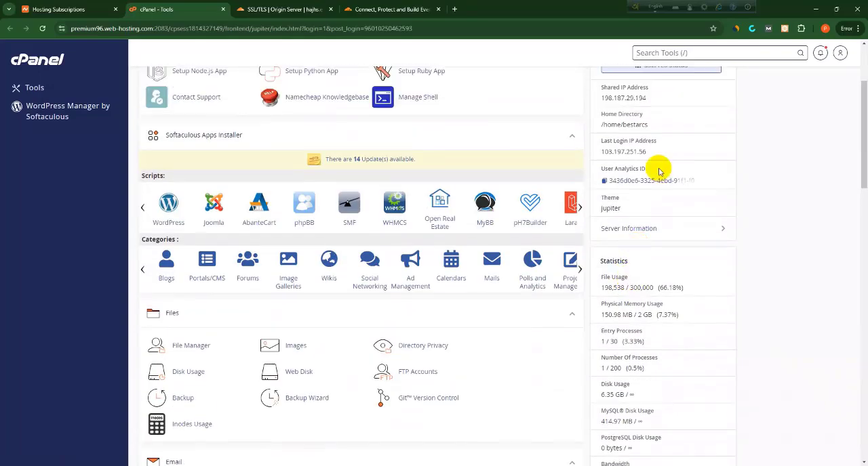
{"action": "left_click", "coordinate": [649, 53]}
{"action": "type", "text": "ssl"}
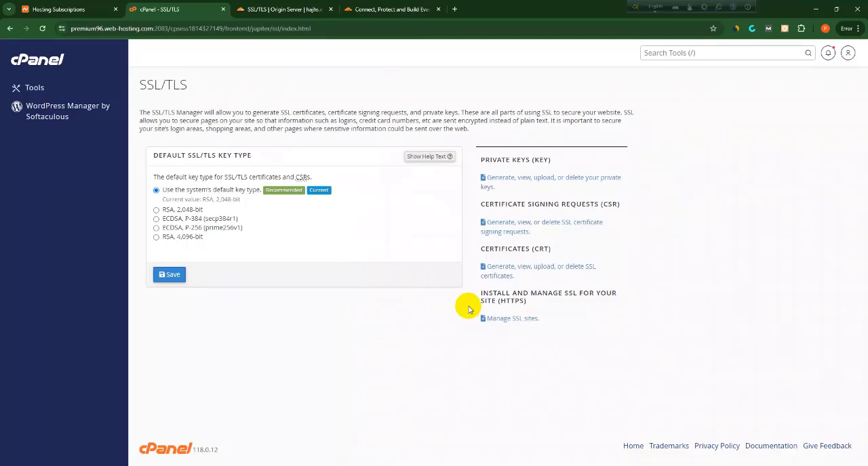
{"action": "left_click", "coordinate": [502, 320]}
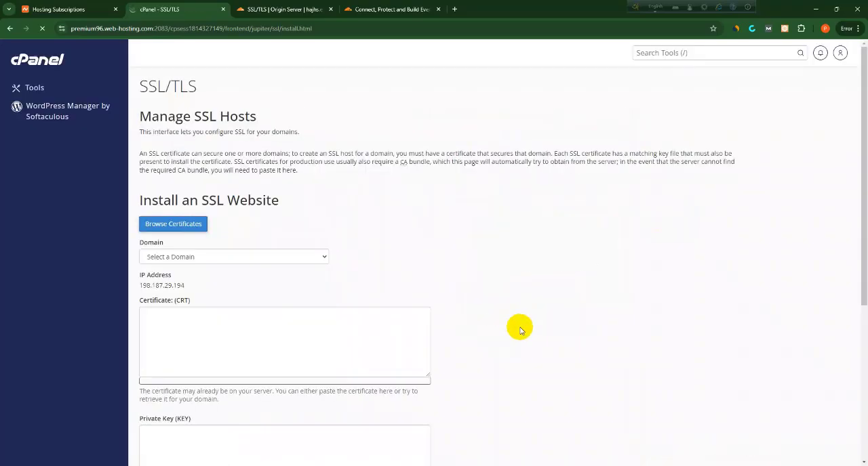
Choose hajhs.edu.bd as the domain for installing an SSL website
{"action": "scroll", "coordinate": [380, 271], "scroll_direction": "down", "scroll_amount": 1}
{"action": "scroll", "coordinate": [255, 231], "scroll_direction": "down", "scroll_amount": 2}
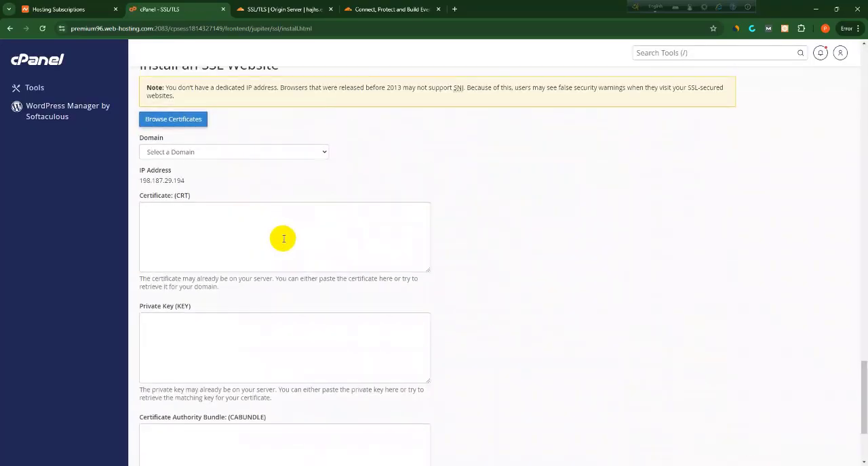
{"action": "left_click", "coordinate": [212, 152]}
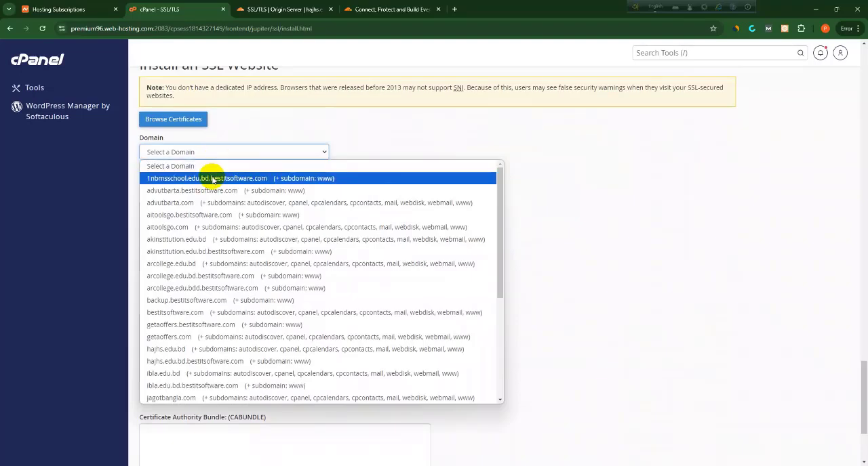
{"action": "scroll", "coordinate": [190, 285], "scroll_direction": "down", "scroll_amount": 3}
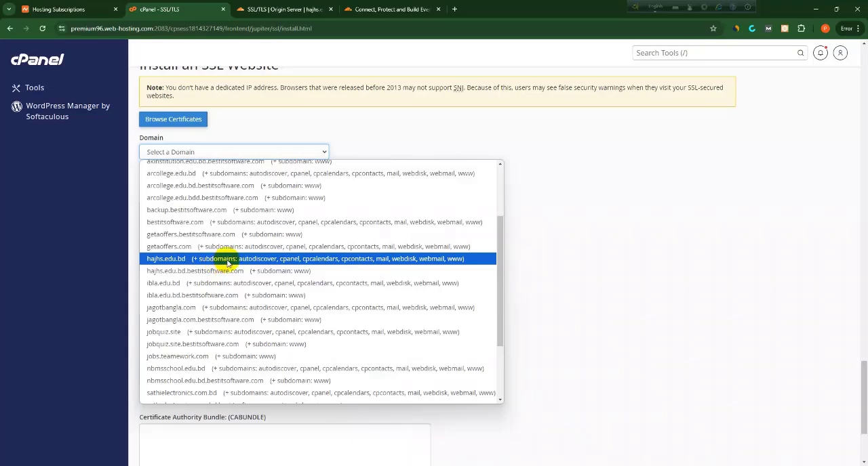
{"action": "left_click", "coordinate": [227, 259]}
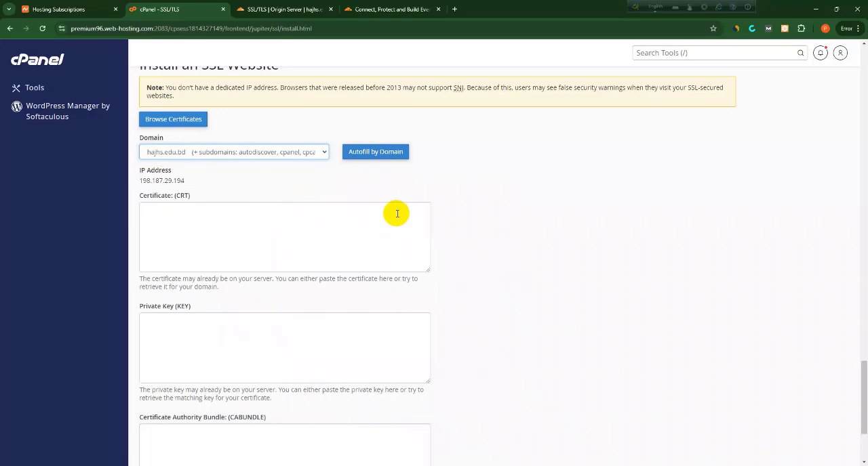
{"action": "left_click", "coordinate": [378, 155]}
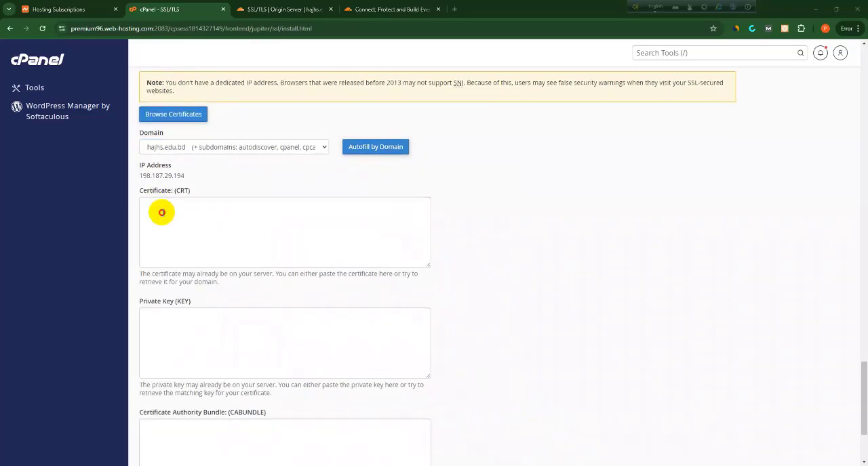
Copy the origin certificate from Cloudflare and paste it into the Certificate (CRT) field in cPanel
{"action": "left_click", "coordinate": [162, 212]}
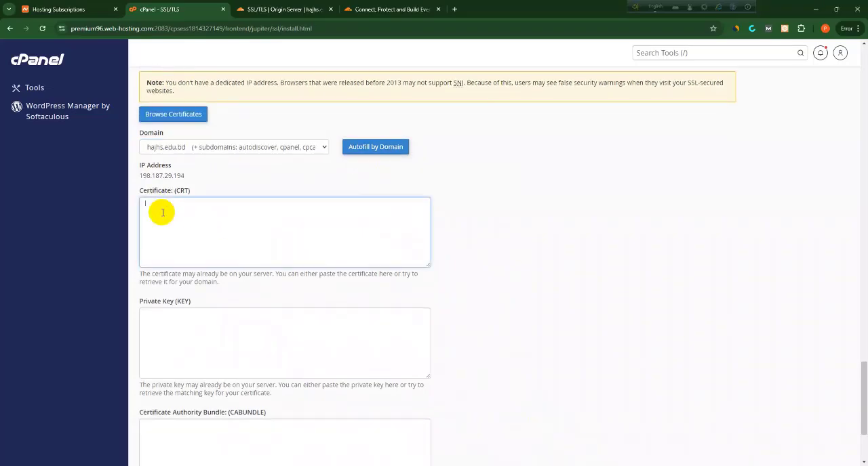
{"action": "left_click", "coordinate": [277, 10]}
{"action": "left_click", "coordinate": [285, 167]}
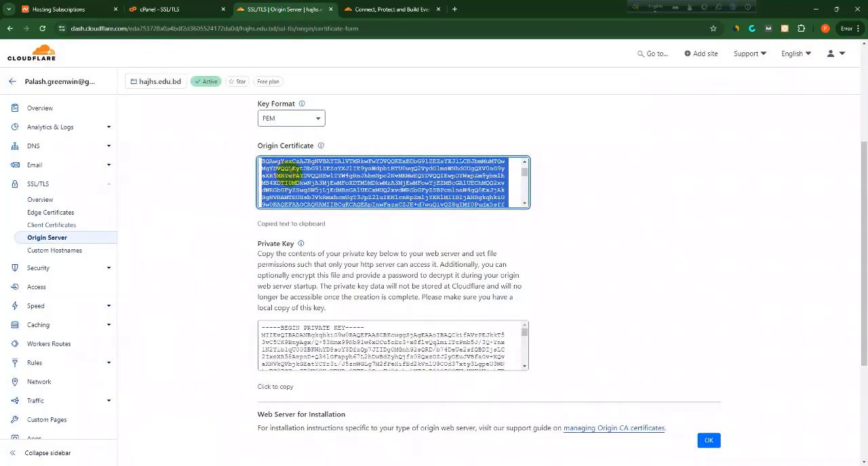
{"action": "left_click", "coordinate": [211, 5]}
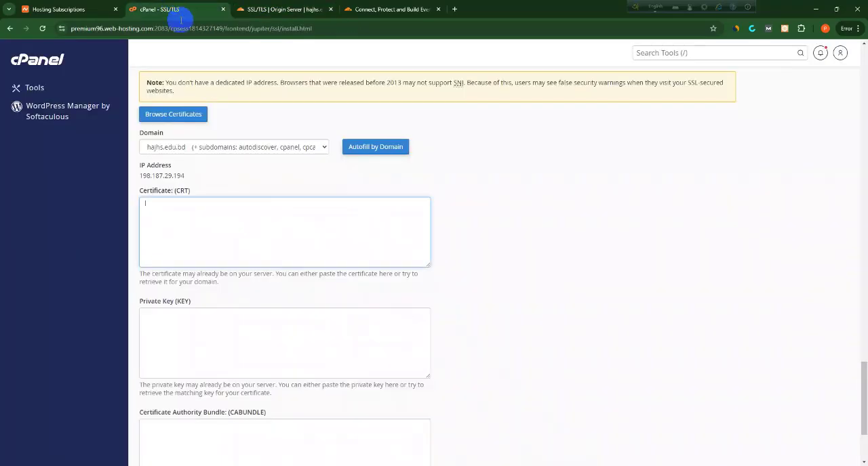
{"action": "left_click", "coordinate": [227, 200]}
{"action": "key", "text": "ctrl+v"}
{"action": "scroll", "coordinate": [259, 347], "scroll_direction": "down", "scroll_amount": 3}
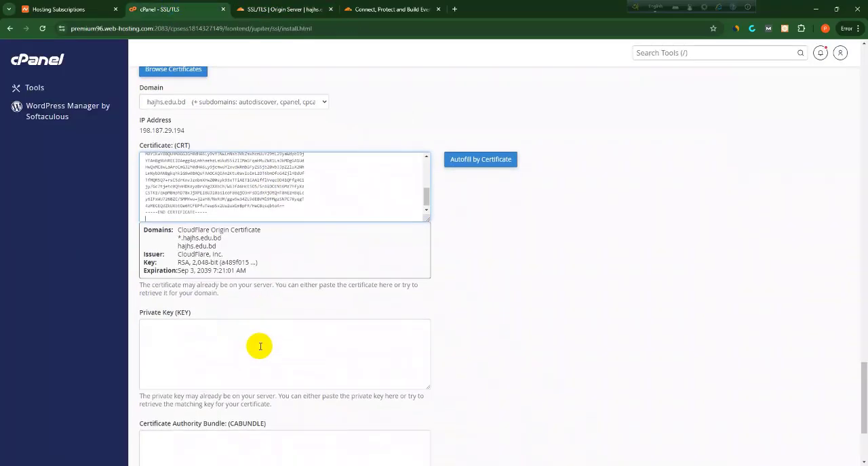
{"action": "scroll", "coordinate": [259, 333], "scroll_direction": "up", "scroll_amount": 2}
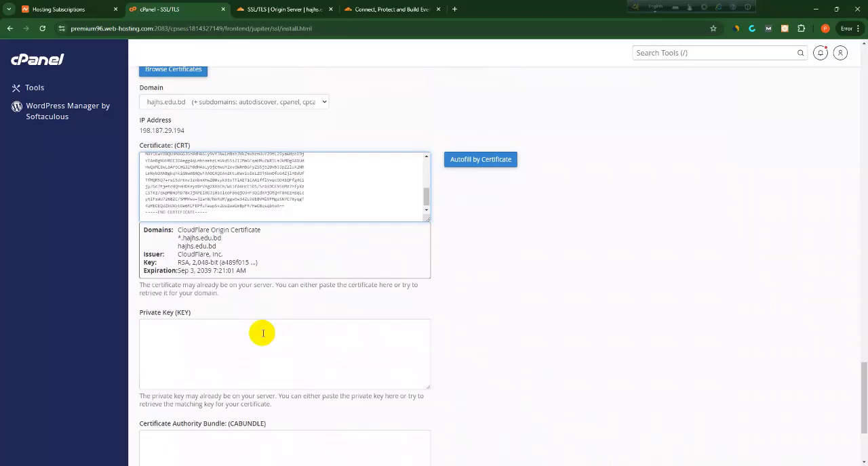
Copy the private key from Cloudflare and paste it into the Private Key (KEY) field in cPanel
{"action": "scroll", "coordinate": [262, 333], "scroll_direction": "down", "scroll_amount": 1}
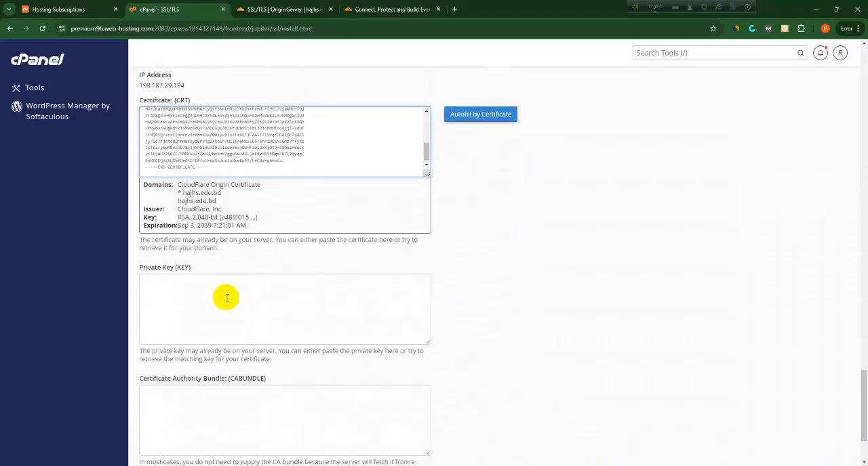
{"action": "left_click", "coordinate": [176, 294]}
{"action": "scroll", "coordinate": [183, 298], "scroll_direction": "down", "scroll_amount": 1}
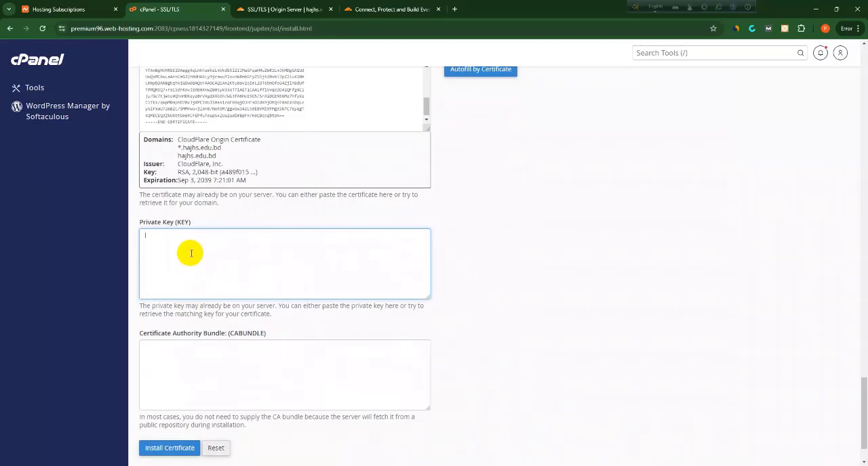
{"action": "left_click", "coordinate": [267, 10]}
{"action": "scroll", "coordinate": [312, 221], "scroll_direction": "down", "scroll_amount": 1}
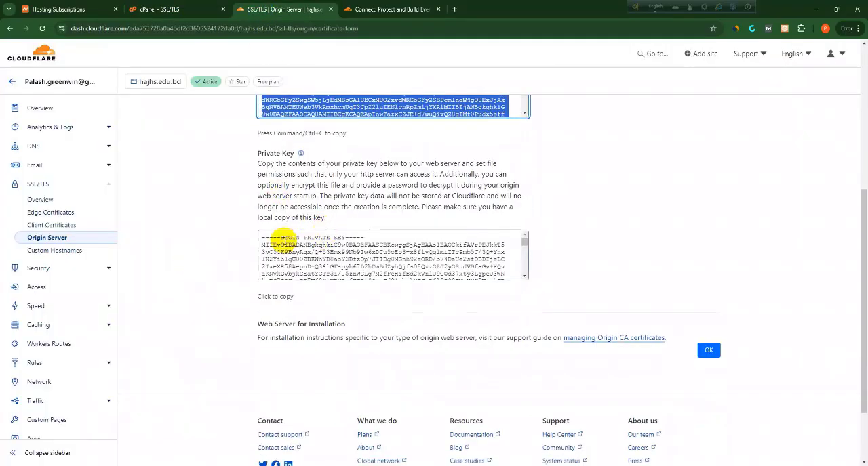
{"action": "left_click", "coordinate": [284, 253]}
{"action": "key", "text": "ctrl+shift+Tab"}
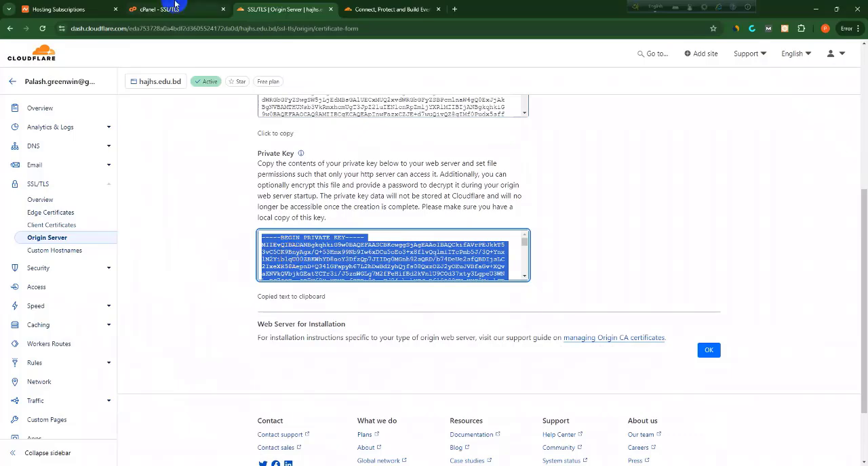
{"action": "key", "text": "ctrl+v"}
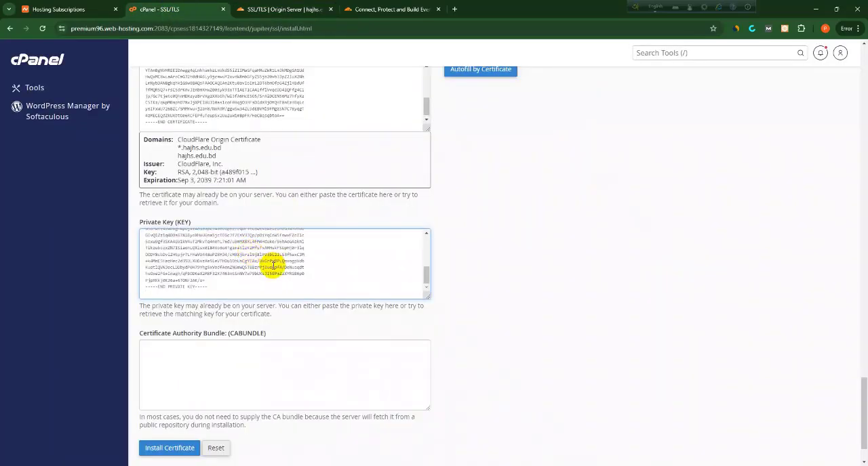
For the Certificate Authority Bundle, open the file origin_ca_ecc_root (1) from the Downloads folder in Word
{"action": "scroll", "coordinate": [285, 264], "scroll_direction": "down", "scroll_amount": 2}
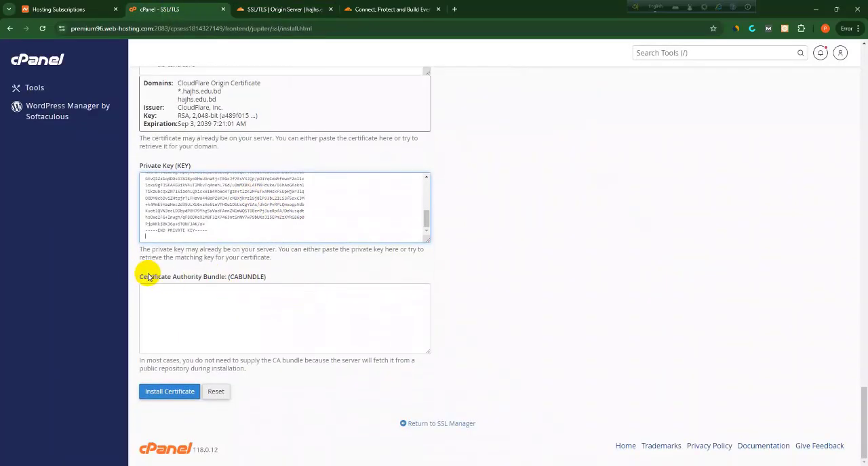
{"action": "left_click_drag", "start_coordinate": [142, 280], "coordinate": [228, 283]}
{"action": "left_click", "coordinate": [240, 305]}
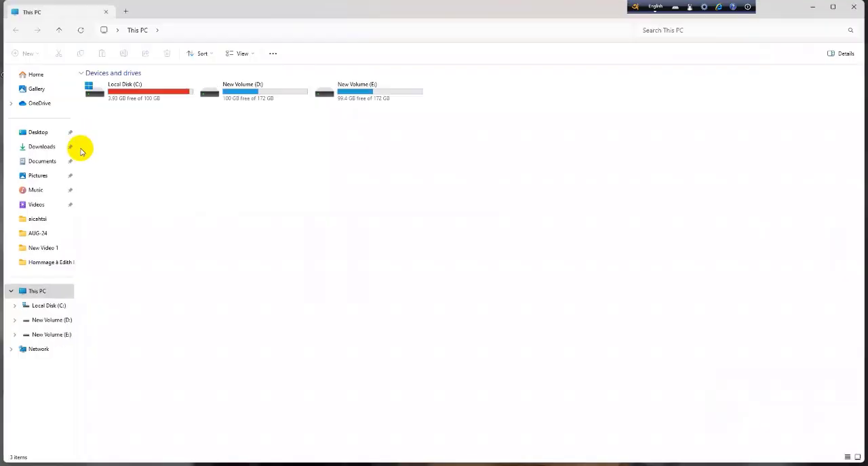
{"action": "left_click", "coordinate": [40, 146]}
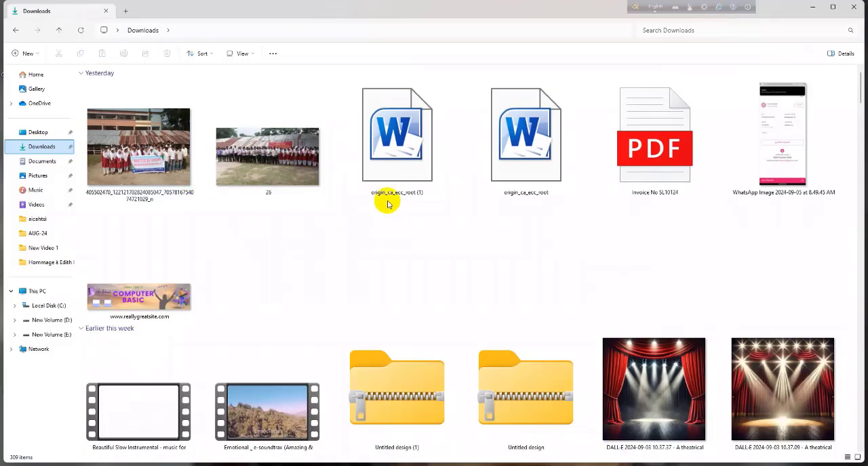
{"action": "left_click", "coordinate": [393, 162]}
{"action": "left_click", "coordinate": [401, 130]}
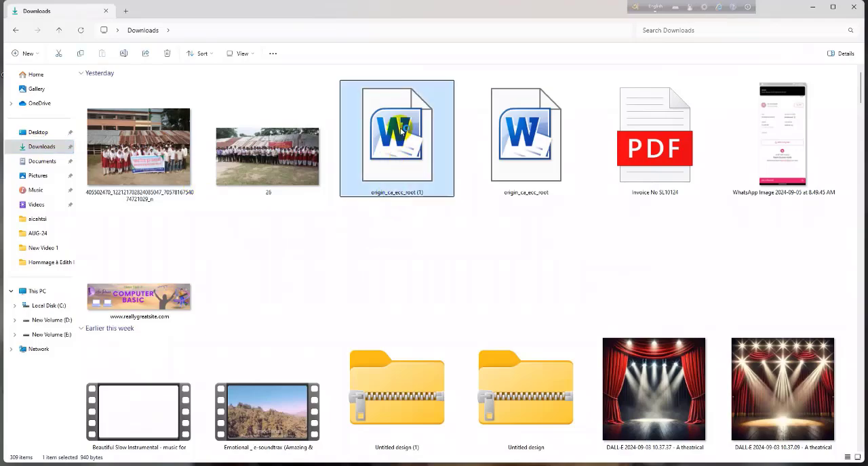
{"action": "double_click", "coordinate": [400, 131]}
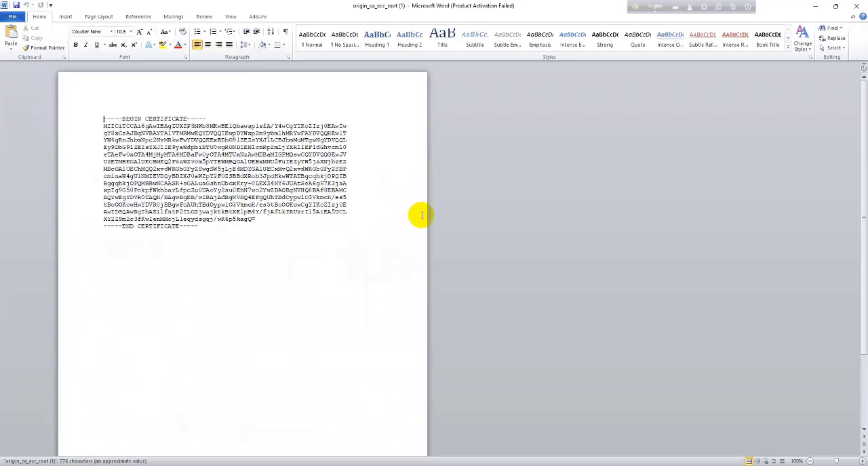
{"action": "left_click_drag", "start_coordinate": [103, 118], "coordinate": [255, 226]}
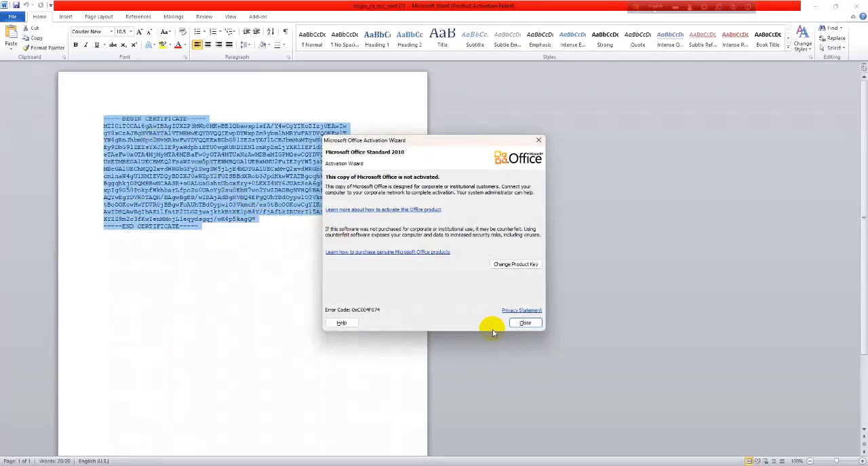
{"action": "left_click", "coordinate": [524, 324]}
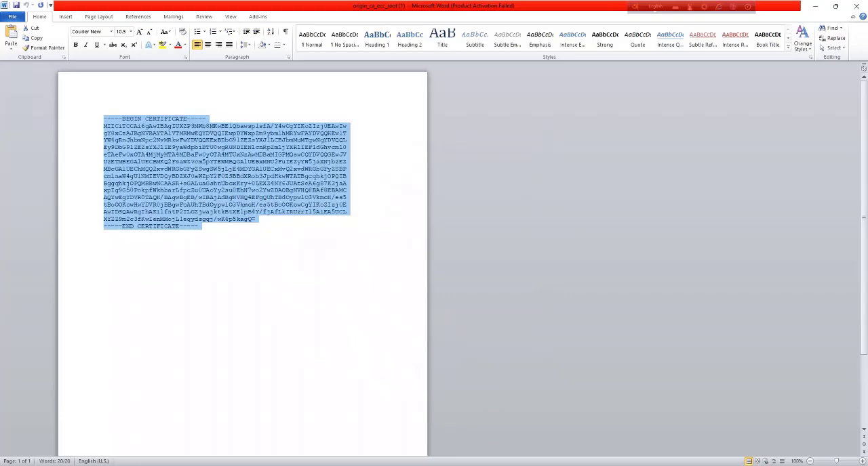
{"action": "key", "text": "alt+Tab"}
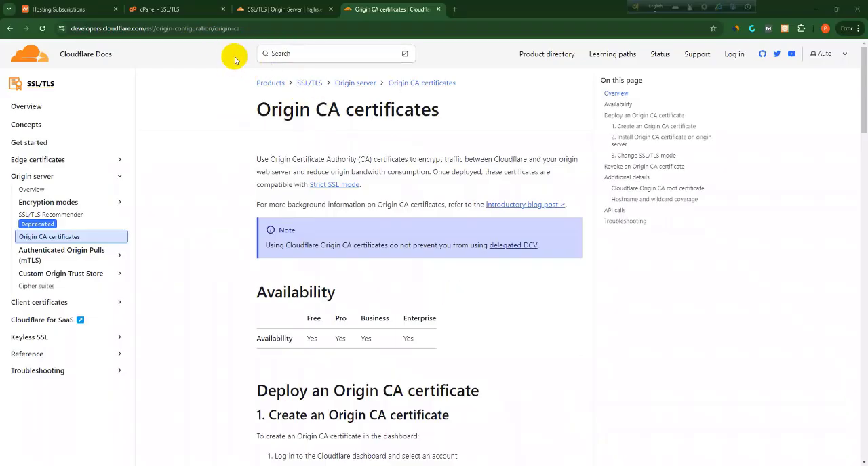
{"action": "key", "text": "alt+Tab"}
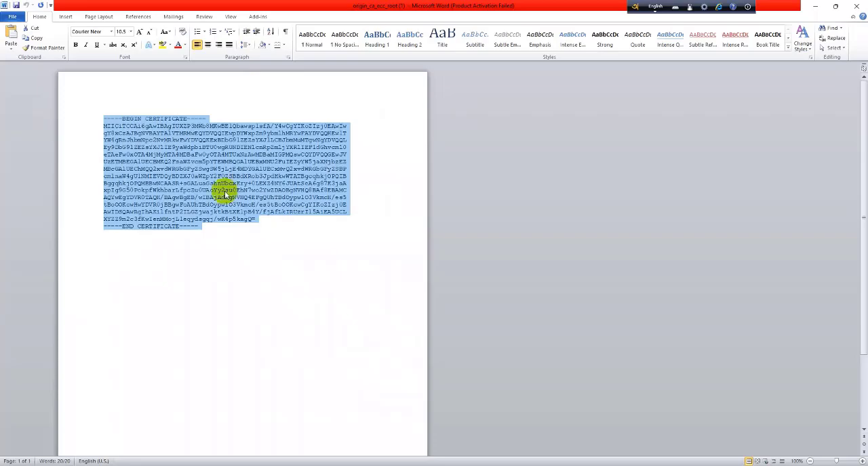
{"action": "left_click", "coordinate": [171, 169]}
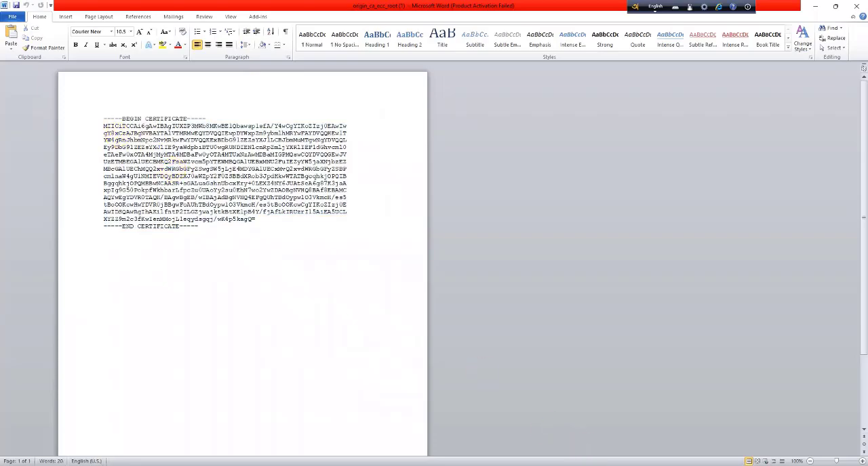
Download the Cloudflare Origin ECC PEM root certificate from the Cloudflare Docs page and open origin_ca_ecc_root (2) in Word
{"action": "key", "text": "alt+Tab"}
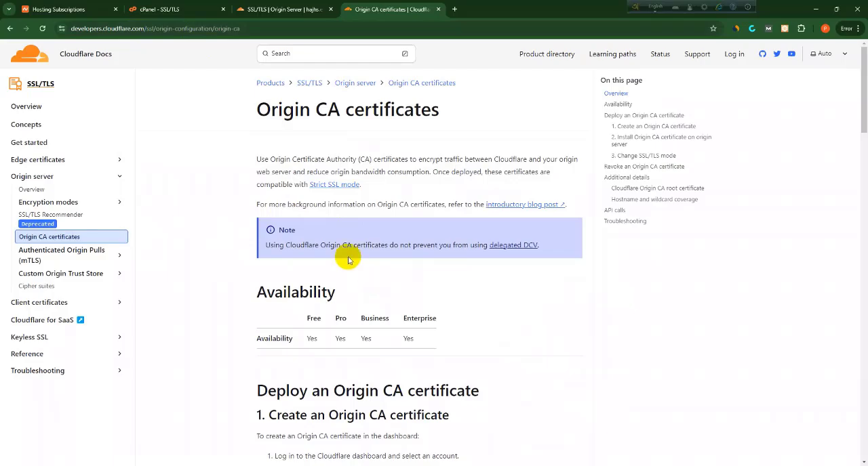
{"action": "scroll", "coordinate": [348, 259], "scroll_direction": "down", "scroll_amount": 3}
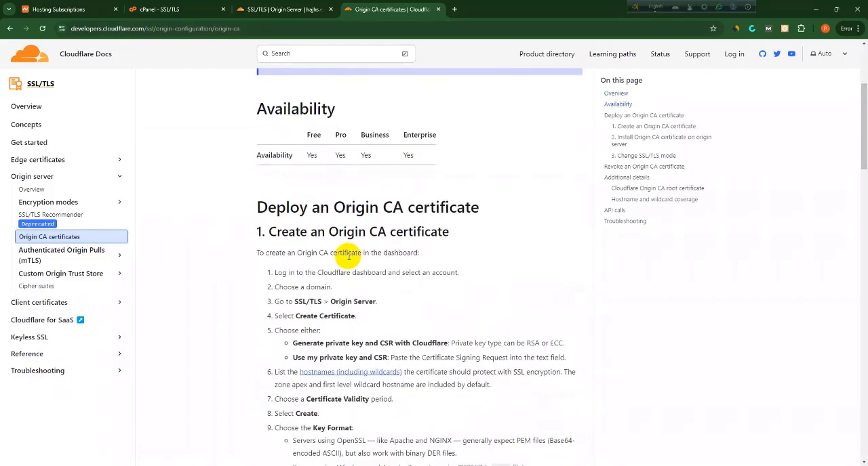
{"action": "scroll", "coordinate": [347, 259], "scroll_direction": "down", "scroll_amount": 6}
{"action": "scroll", "coordinate": [347, 260], "scroll_direction": "down", "scroll_amount": 8}
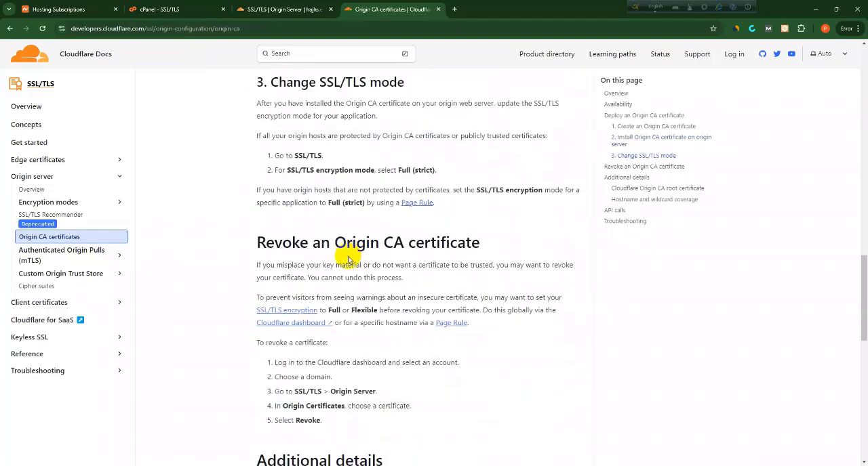
{"action": "scroll", "coordinate": [347, 259], "scroll_direction": "down", "scroll_amount": 2}
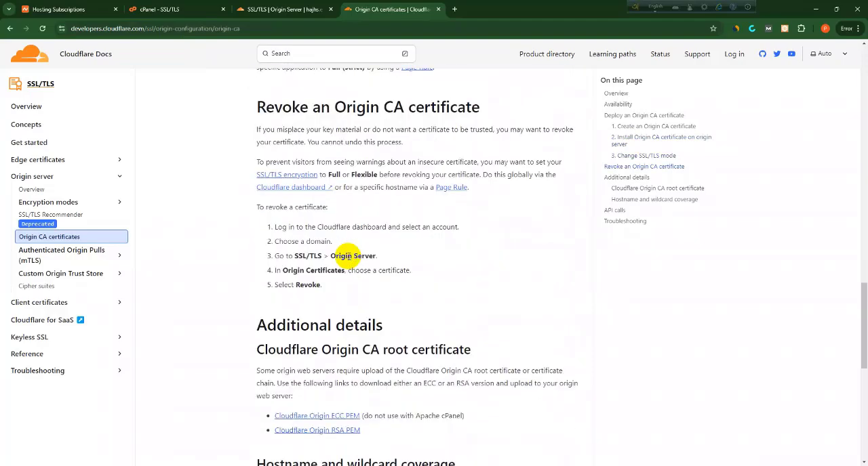
{"action": "scroll", "coordinate": [353, 256], "scroll_direction": "down", "scroll_amount": 2}
{"action": "scroll", "coordinate": [345, 264], "scroll_direction": "down", "scroll_amount": 1}
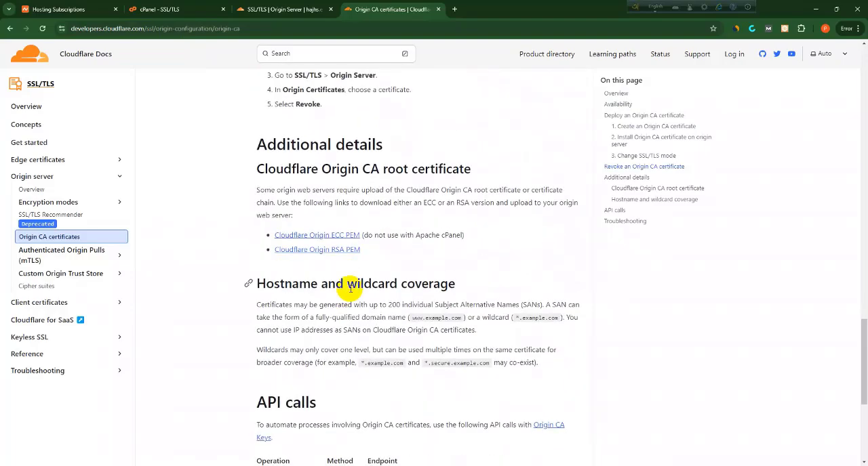
{"action": "left_click", "coordinate": [318, 237]}
{"action": "left_click", "coordinate": [810, 32]}
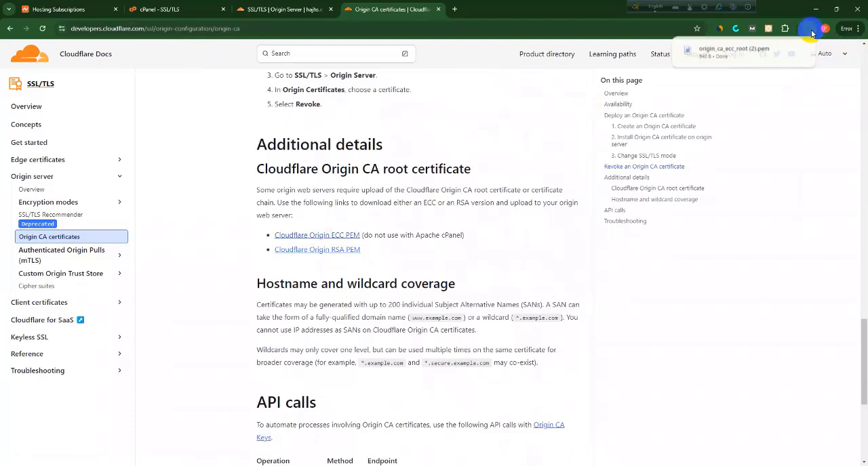
{"action": "left_click", "coordinate": [810, 32]}
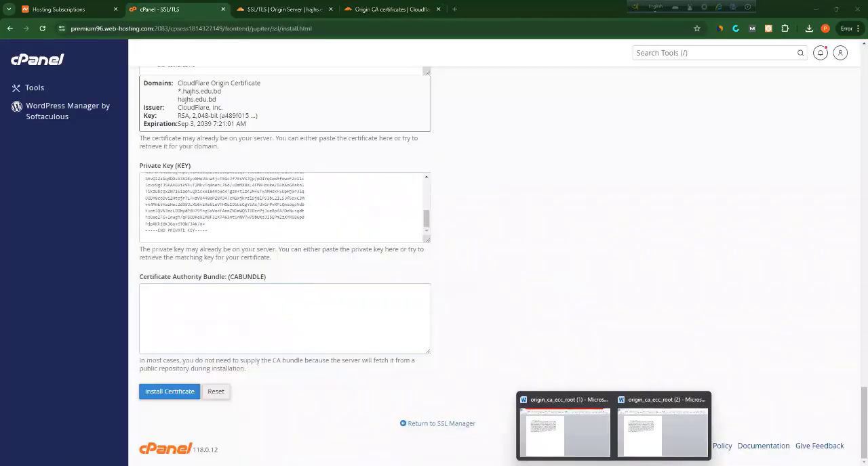
Copy the whole certificate from origin_ca_ecc_root (2) in Word and paste it into the Certificate Authority Bundle (CABUNDLE) field in cPanel
{"action": "left_click", "coordinate": [640, 431]}
{"action": "left_click", "coordinate": [287, 283]}
{"action": "key", "text": "ctrl+a"}
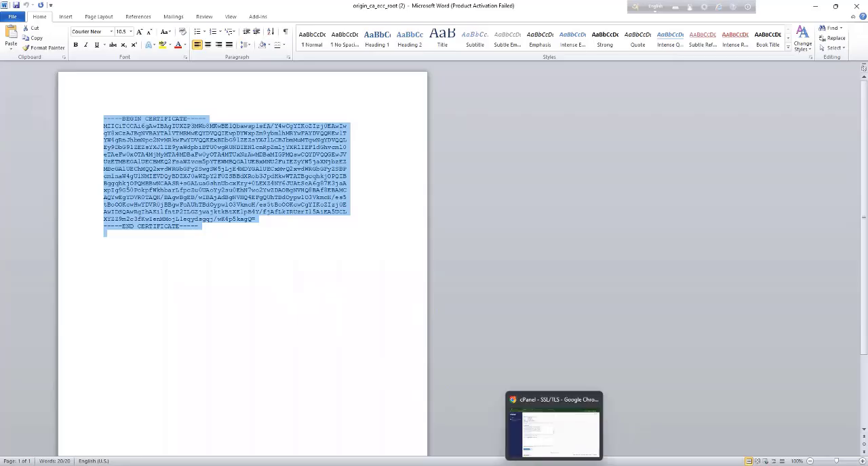
{"action": "left_click", "coordinate": [555, 465]}
{"action": "key", "text": "ctrl+v"}
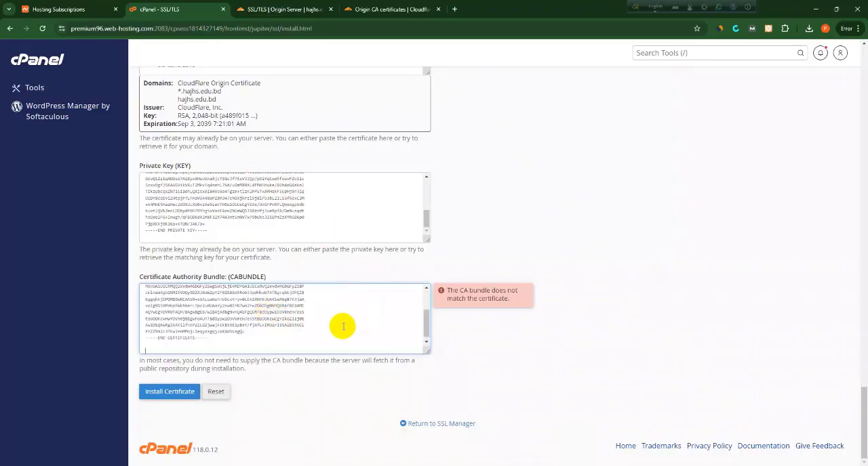
{"action": "scroll", "coordinate": [318, 325], "scroll_direction": "up", "scroll_amount": 5}
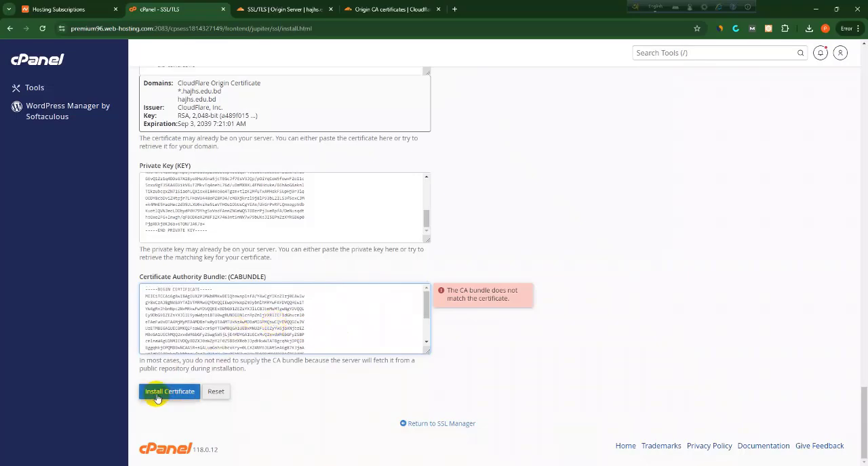
Replace the Certificate Authority Bundle for hajhs.edu.bd by autofilling the form from the pasted origin certificate
{"action": "scroll", "coordinate": [169, 398], "scroll_direction": "up", "scroll_amount": 10}
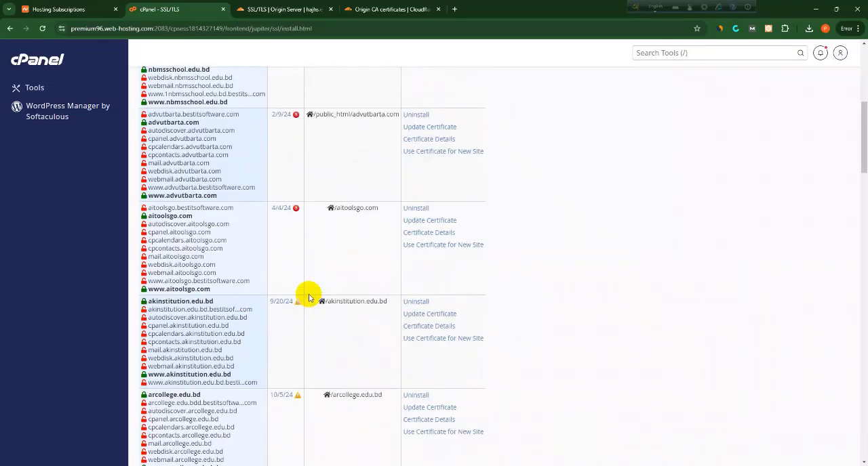
{"action": "scroll", "coordinate": [308, 297], "scroll_direction": "up", "scroll_amount": 3}
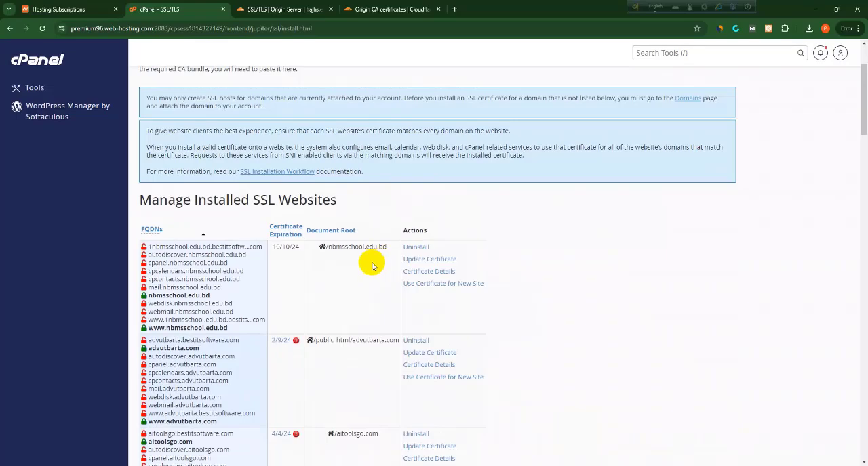
{"action": "scroll", "coordinate": [324, 310], "scroll_direction": "down", "scroll_amount": 3}
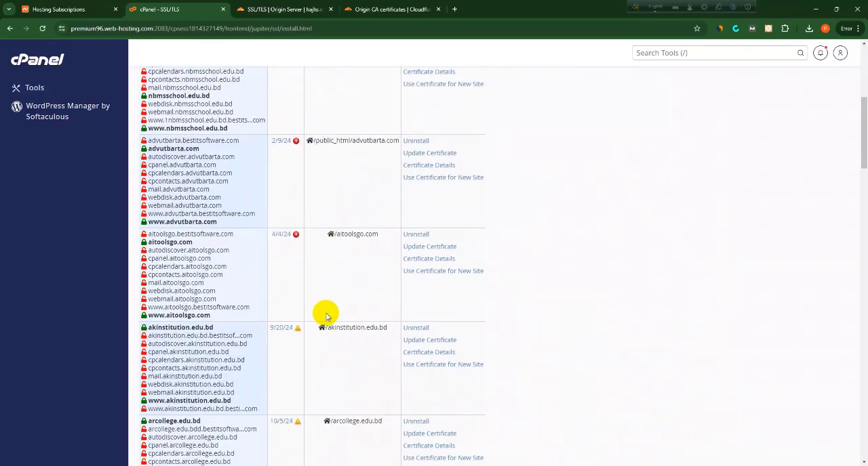
{"action": "scroll", "coordinate": [326, 315], "scroll_direction": "down", "scroll_amount": 2}
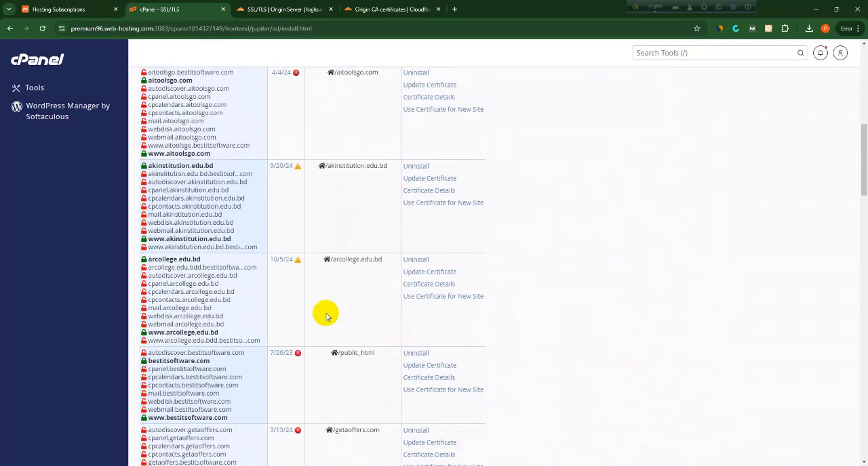
{"action": "scroll", "coordinate": [326, 315], "scroll_direction": "down", "scroll_amount": 10}
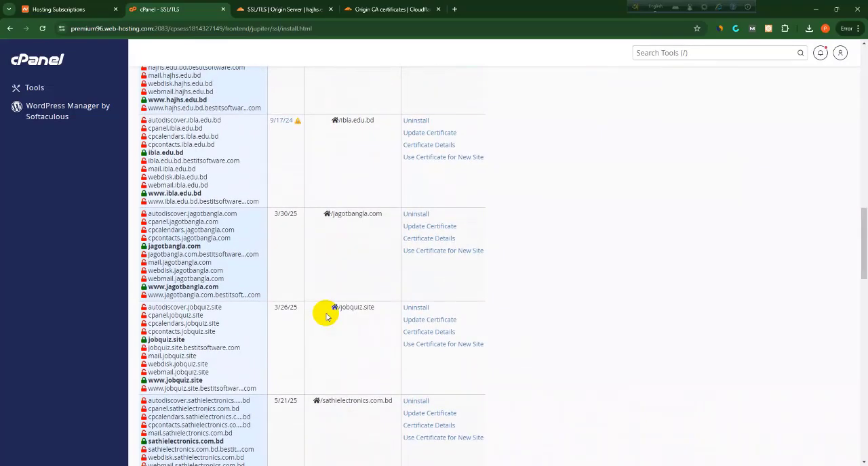
{"action": "scroll", "coordinate": [325, 316], "scroll_direction": "down", "scroll_amount": 12}
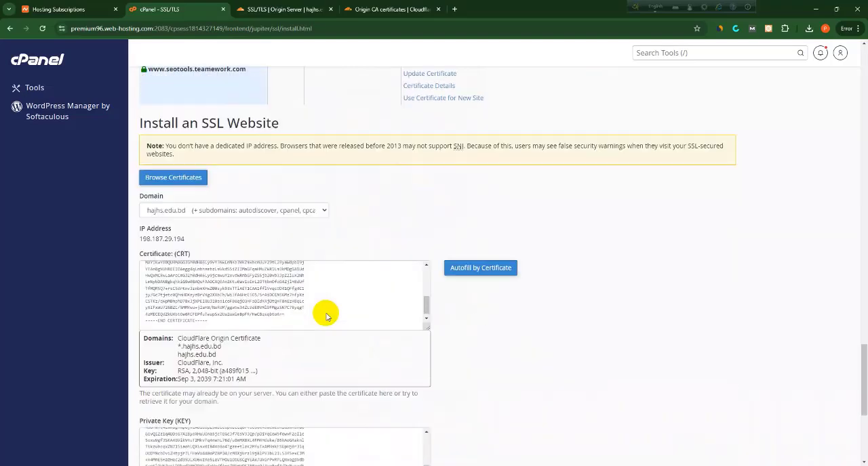
{"action": "scroll", "coordinate": [326, 313], "scroll_direction": "down", "scroll_amount": 1}
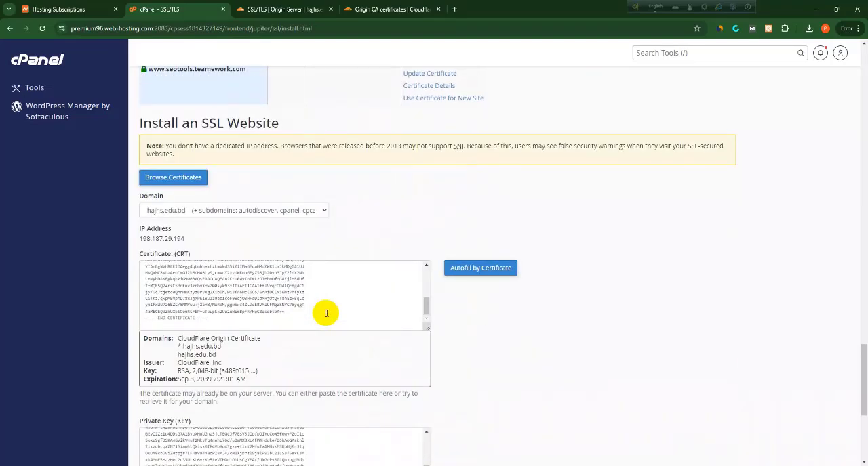
{"action": "scroll", "coordinate": [326, 313], "scroll_direction": "down", "scroll_amount": 3}
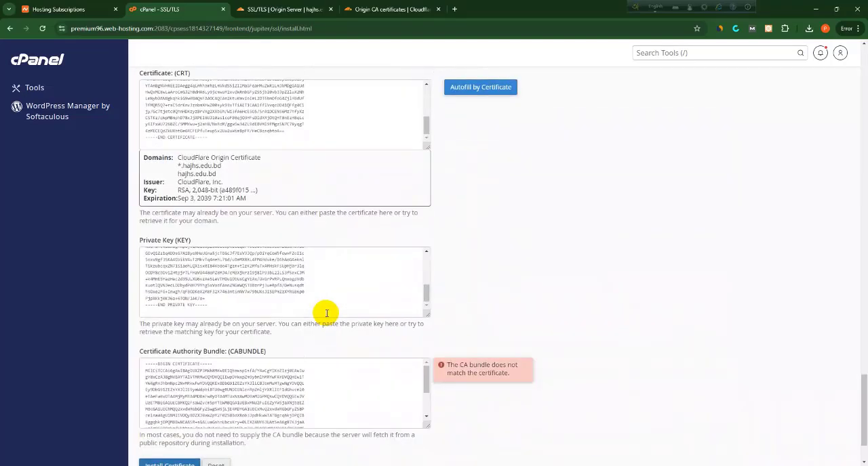
{"action": "left_click", "coordinate": [474, 88]}
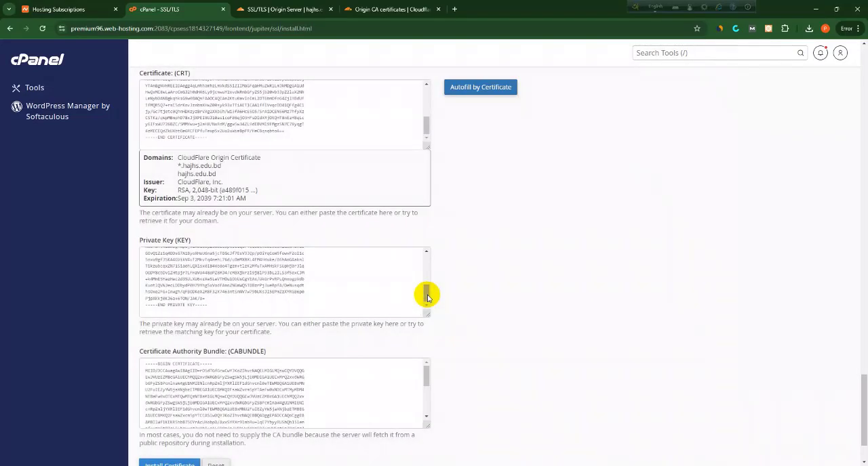
Enlarge the Certificate Authority Bundle field and review the autofilled certificate text
{"action": "scroll", "coordinate": [374, 289], "scroll_direction": "down", "scroll_amount": 2}
{"action": "scroll", "coordinate": [374, 289], "scroll_direction": "up", "scroll_amount": 5}
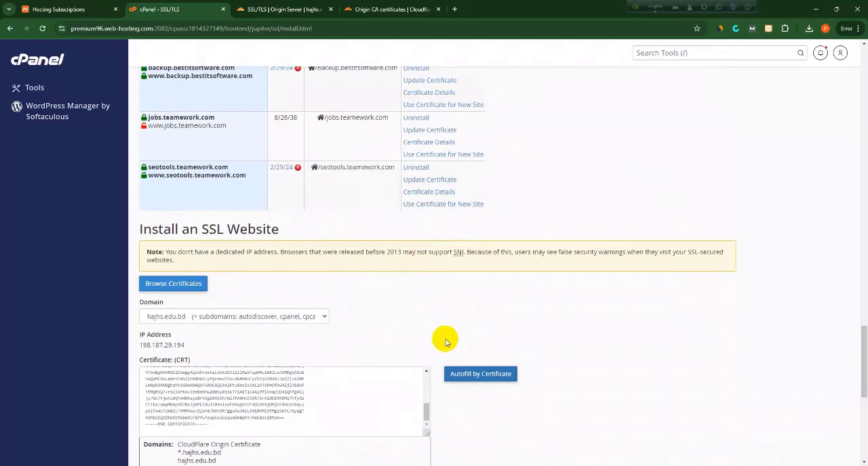
{"action": "scroll", "coordinate": [444, 352], "scroll_direction": "down", "scroll_amount": 5}
{"action": "left_click", "coordinate": [360, 342]}
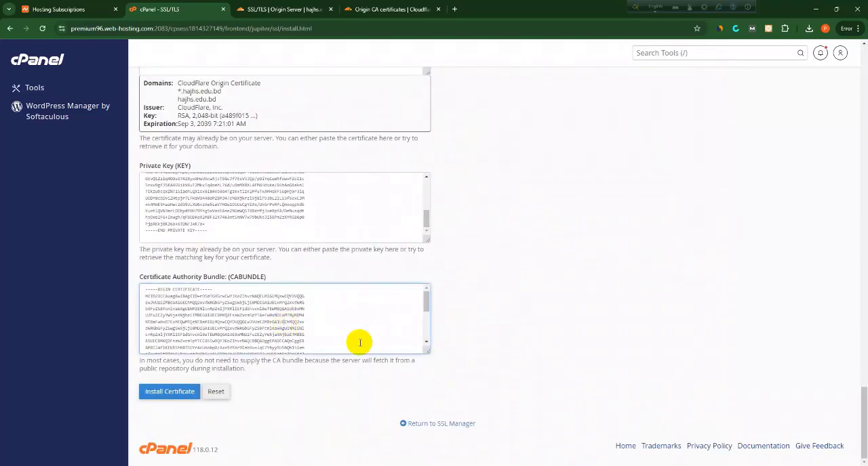
{"action": "left_click_drag", "start_coordinate": [426, 351], "coordinate": [462, 384]}
{"action": "scroll", "coordinate": [331, 324], "scroll_direction": "down", "scroll_amount": 1}
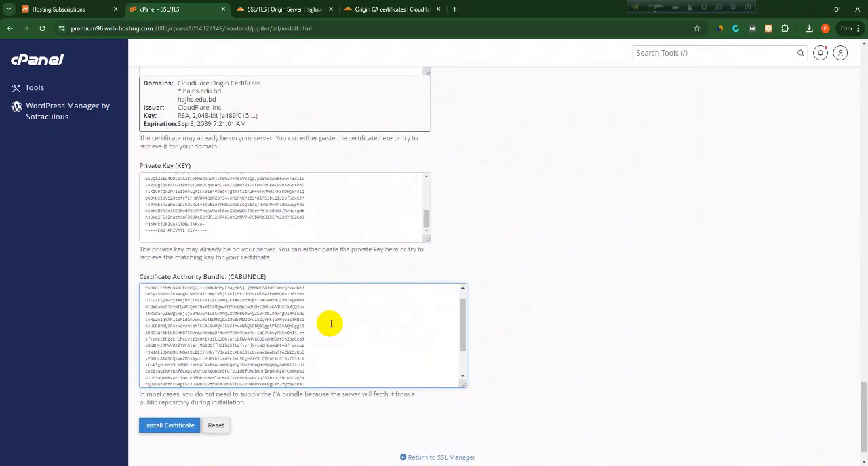
Install the certificate for hajhs.edu.bd and close the installation summary
{"action": "scroll", "coordinate": [330, 324], "scroll_direction": "up", "scroll_amount": 6}
{"action": "scroll", "coordinate": [414, 278], "scroll_direction": "down", "scroll_amount": 1}
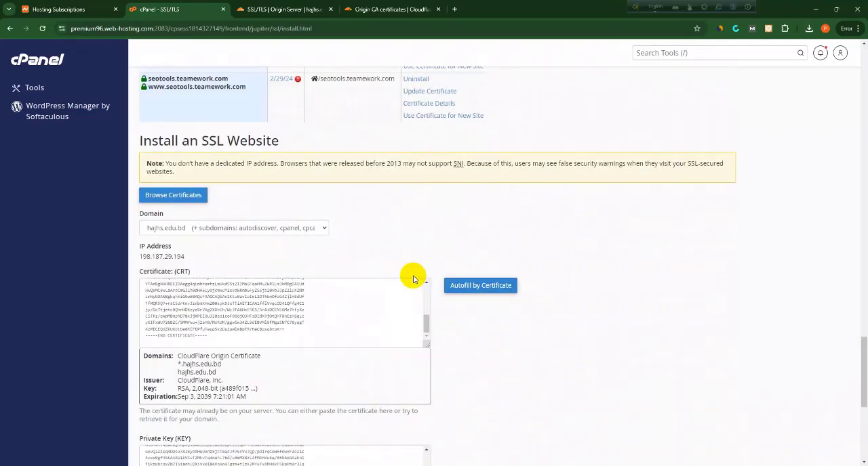
{"action": "scroll", "coordinate": [413, 277], "scroll_direction": "down", "scroll_amount": 5}
{"action": "left_click", "coordinate": [163, 391]}
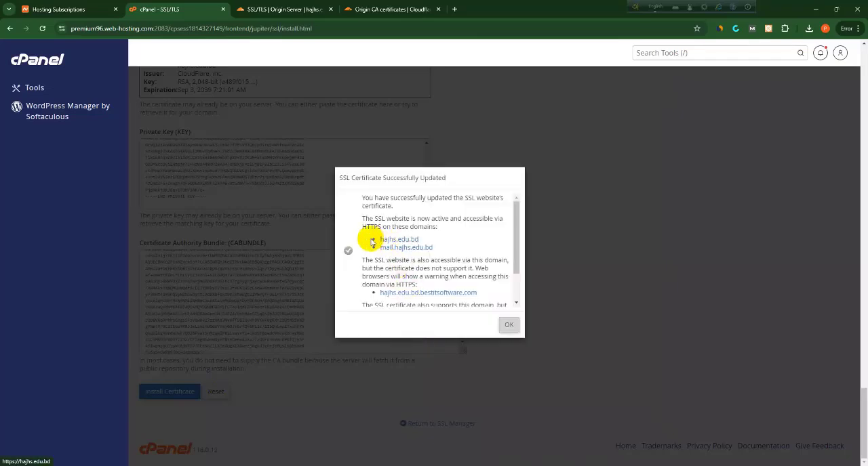
{"action": "left_click_drag", "start_coordinate": [372, 242], "coordinate": [453, 256]}
{"action": "left_click", "coordinate": [461, 209]}
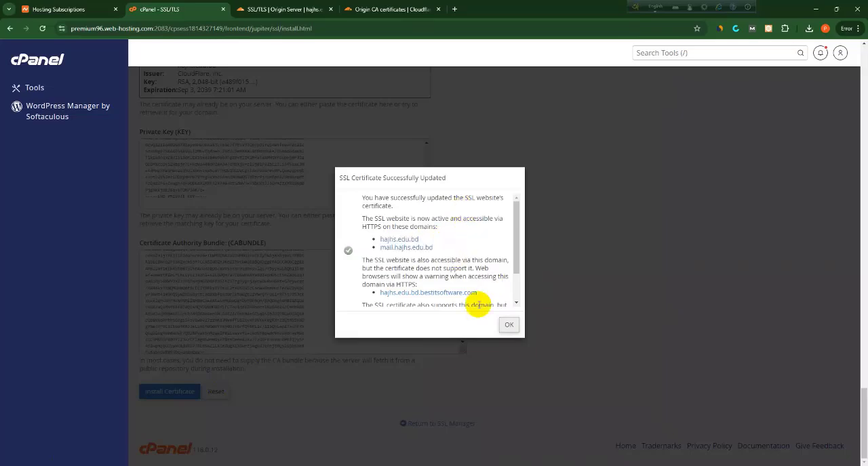
{"action": "left_click", "coordinate": [509, 325]}
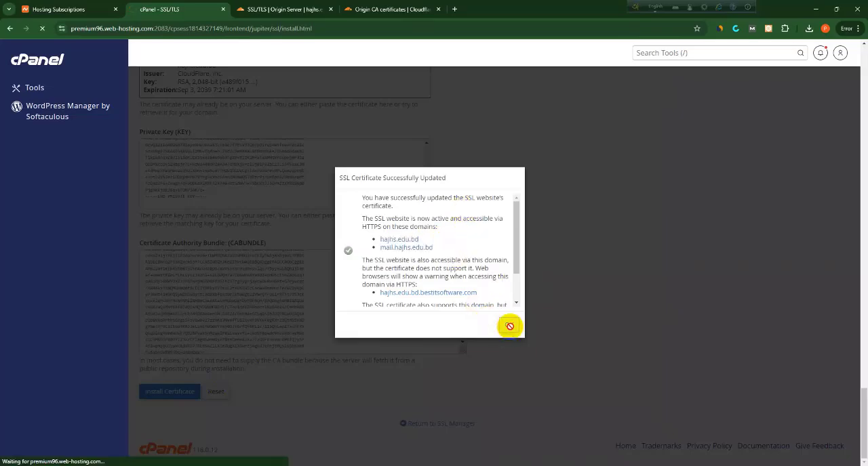
{"action": "scroll", "coordinate": [417, 273], "scroll_direction": "down", "scroll_amount": 3}
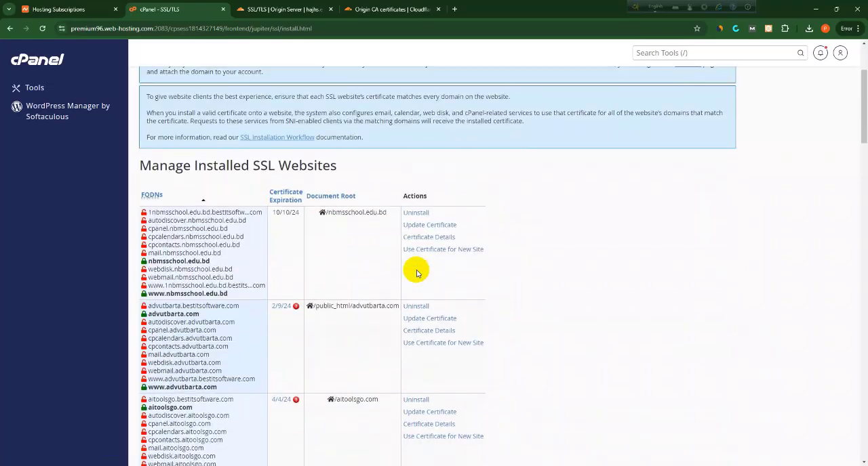
{"action": "scroll", "coordinate": [417, 273], "scroll_direction": "up", "scroll_amount": 3}
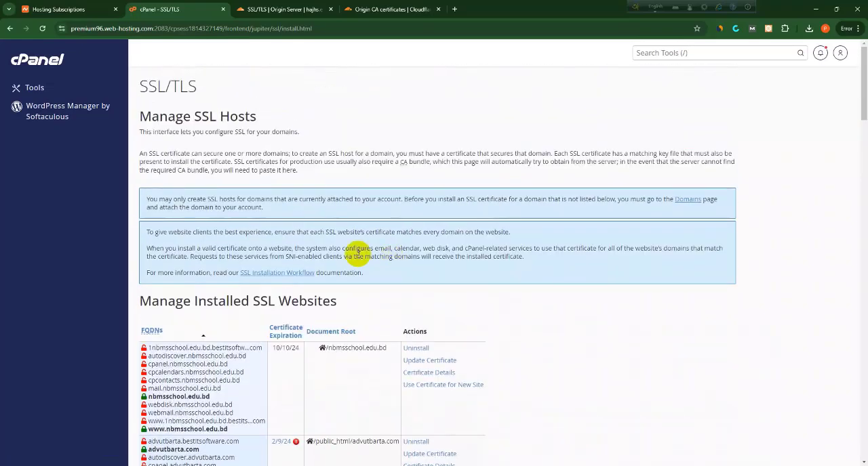
{"action": "left_click_drag", "start_coordinate": [148, 199], "coordinate": [665, 208]}
{"action": "left_click", "coordinate": [516, 187]}
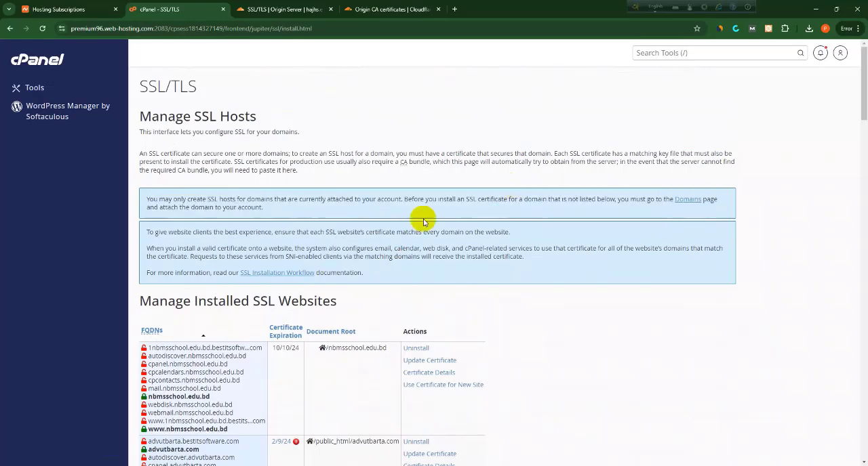
{"action": "scroll", "coordinate": [451, 354], "scroll_direction": "down", "scroll_amount": 2}
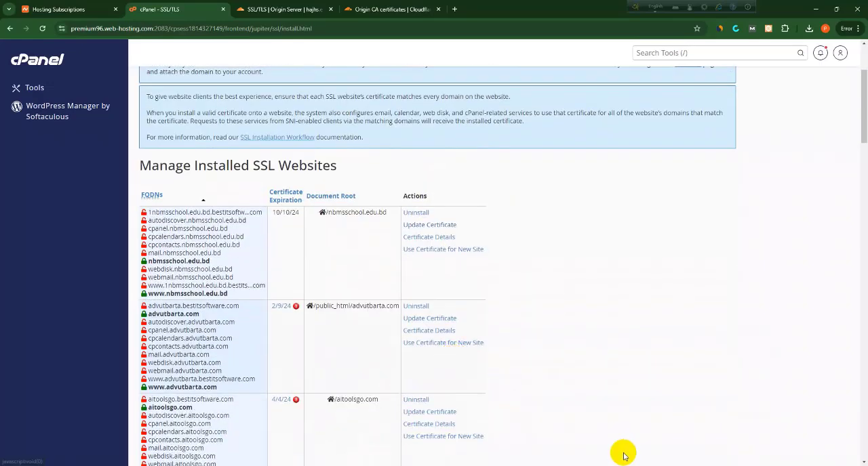
{"action": "scroll", "coordinate": [353, 207], "scroll_direction": "down", "scroll_amount": 1}
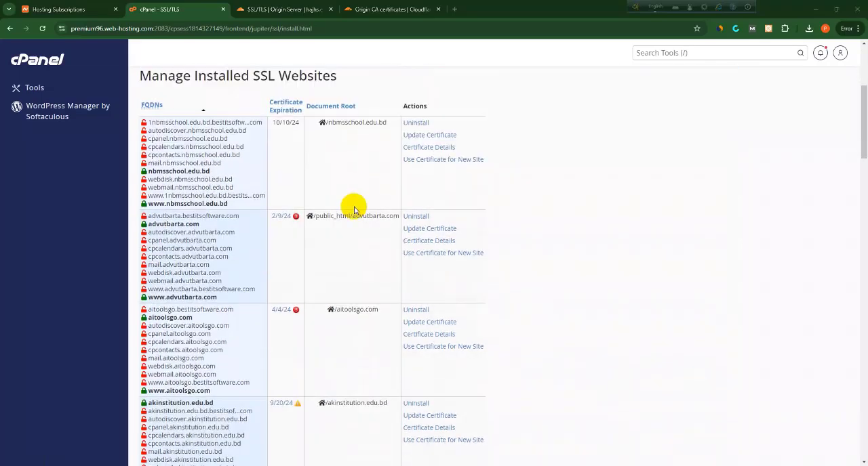
{"action": "scroll", "coordinate": [352, 208], "scroll_direction": "up", "scroll_amount": 4}
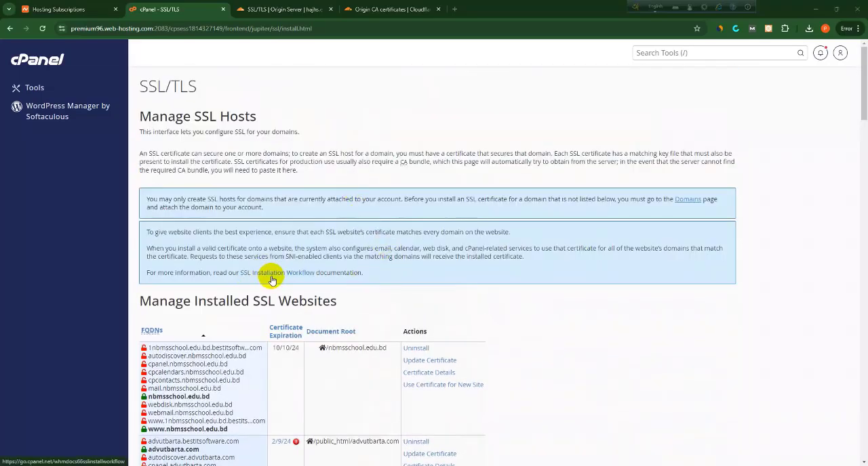
{"action": "scroll", "coordinate": [297, 279], "scroll_direction": "down", "scroll_amount": 1}
{"action": "scroll", "coordinate": [296, 279], "scroll_direction": "up", "scroll_amount": 1}
{"action": "scroll", "coordinate": [297, 279], "scroll_direction": "down", "scroll_amount": 4}
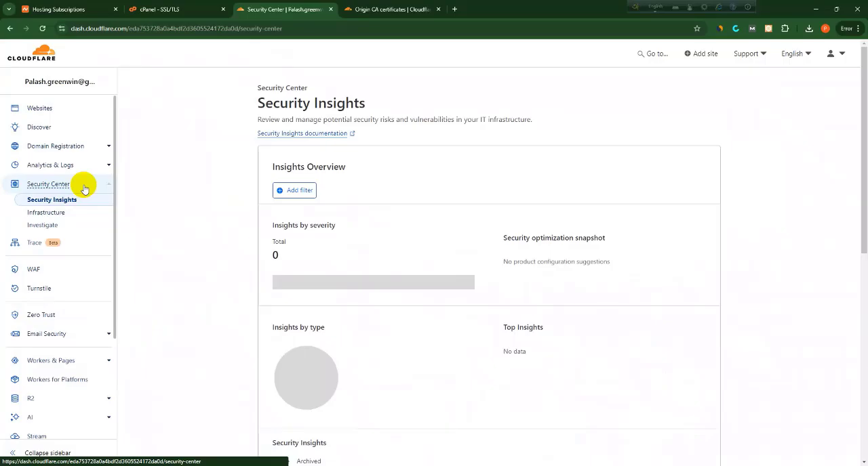
Switch to the Cloudflare dashboard, open hajhs.edu.bd from the websites list and check its protection status on the overview page
{"action": "left_click", "coordinate": [53, 108]}
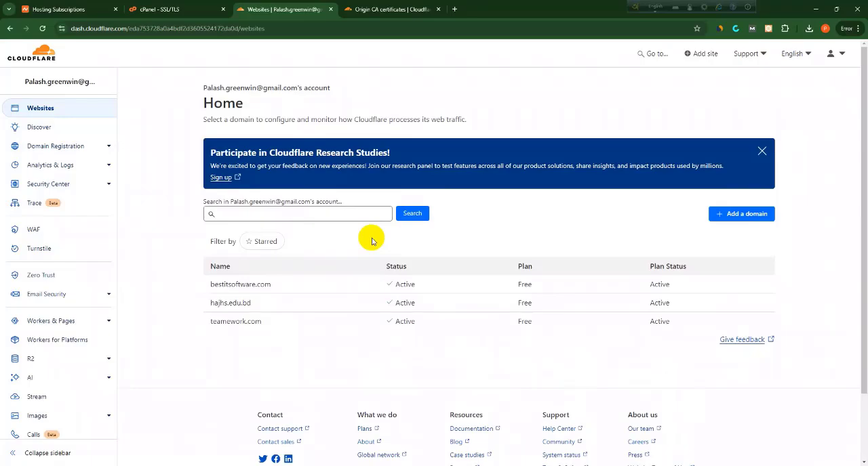
{"action": "left_click", "coordinate": [425, 303]}
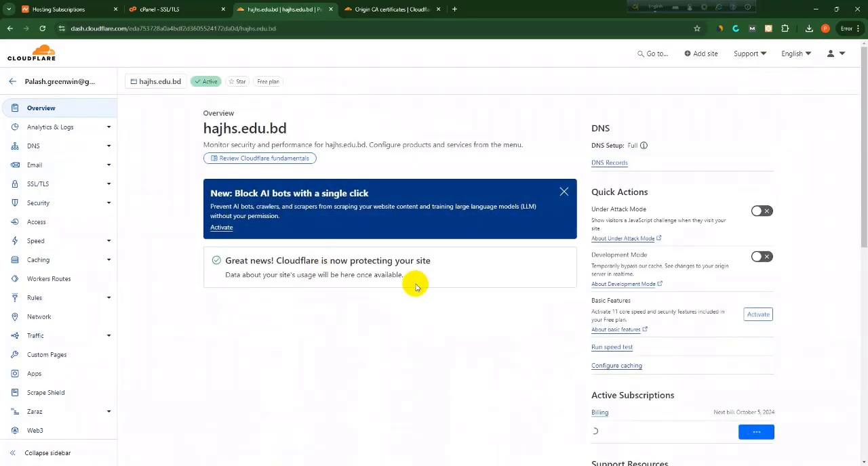
{"action": "left_click_drag", "start_coordinate": [231, 261], "coordinate": [430, 264]}
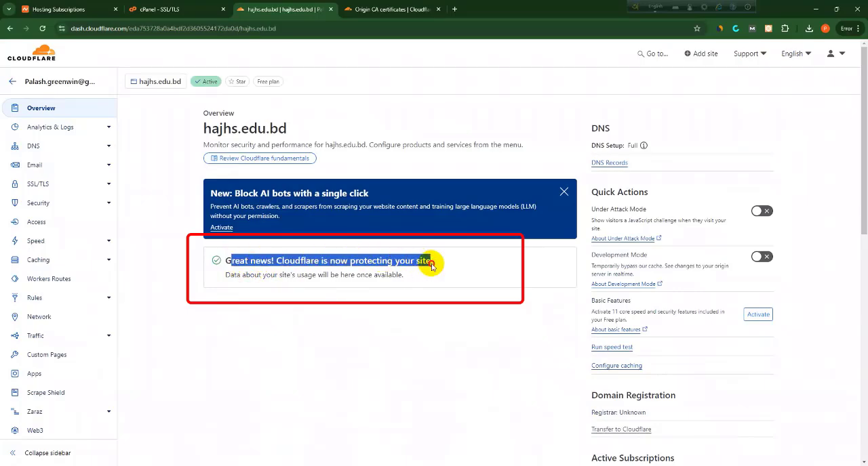
{"action": "left_click", "coordinate": [376, 273]}
{"action": "left_click_drag", "start_coordinate": [237, 274], "coordinate": [393, 278]}
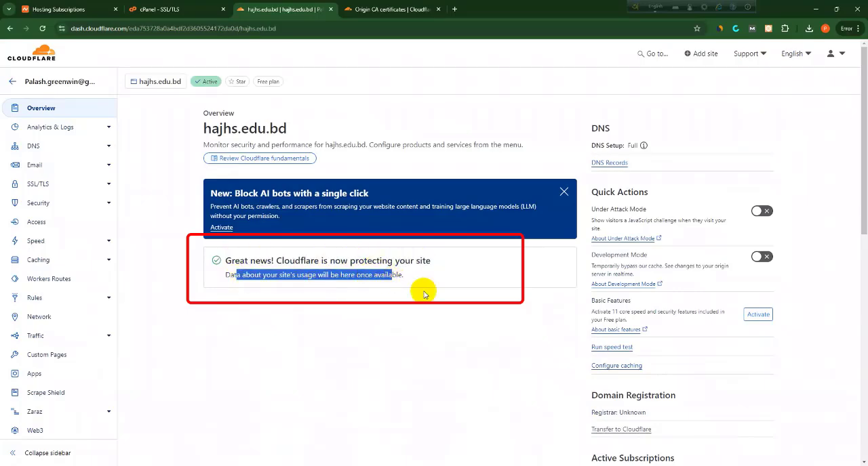
{"action": "scroll", "coordinate": [468, 319], "scroll_direction": "down", "scroll_amount": 1}
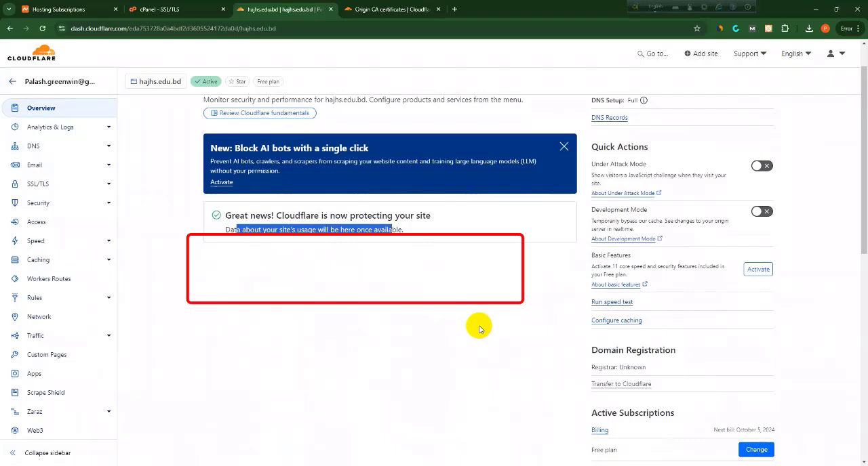
{"action": "scroll", "coordinate": [479, 329], "scroll_direction": "down", "scroll_amount": 6}
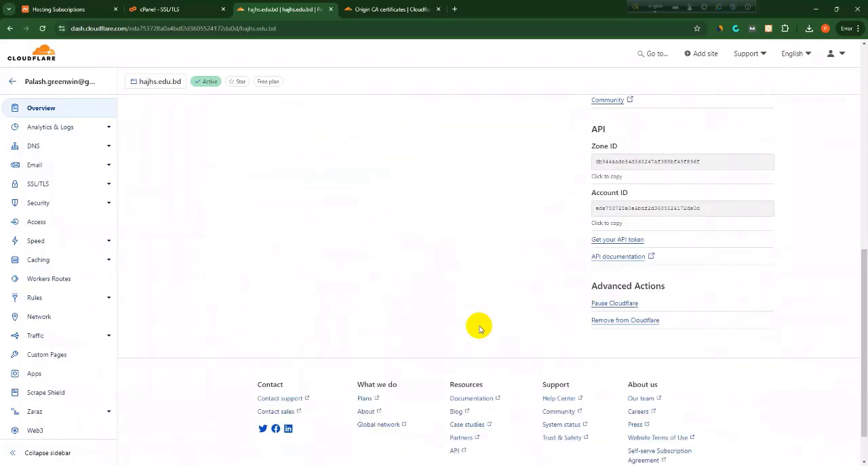
{"action": "scroll", "coordinate": [479, 329], "scroll_direction": "up", "scroll_amount": 4}
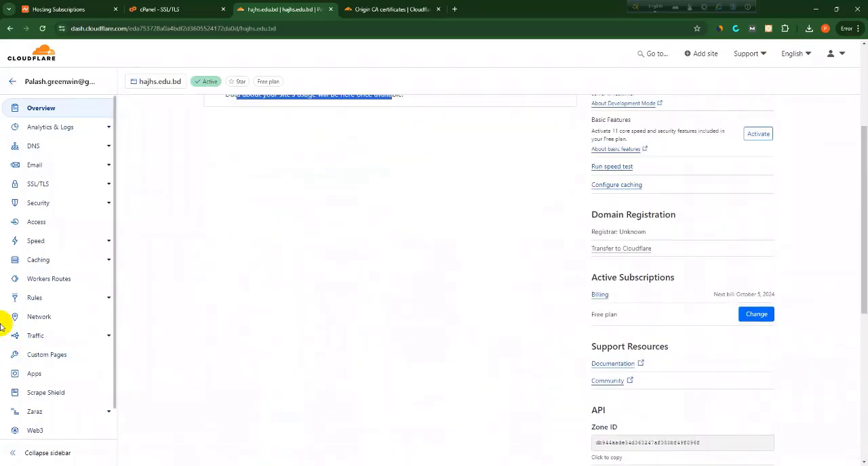
{"action": "scroll", "coordinate": [57, 326], "scroll_direction": "down", "scroll_amount": 1}
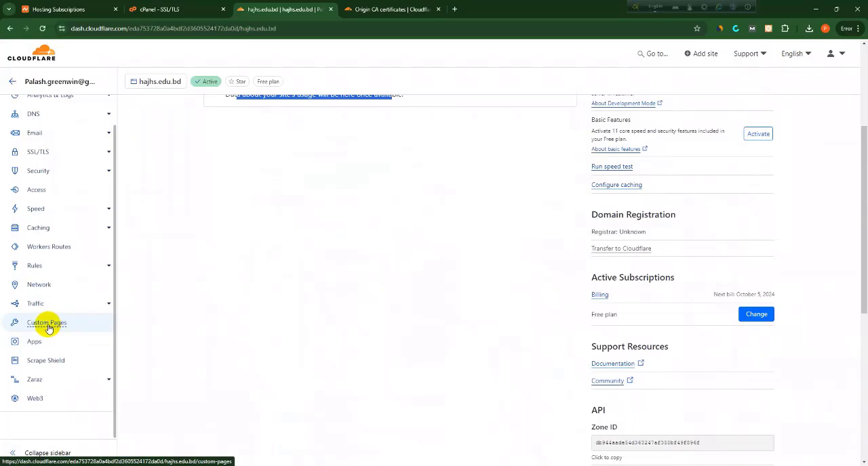
{"action": "left_click", "coordinate": [46, 324]}
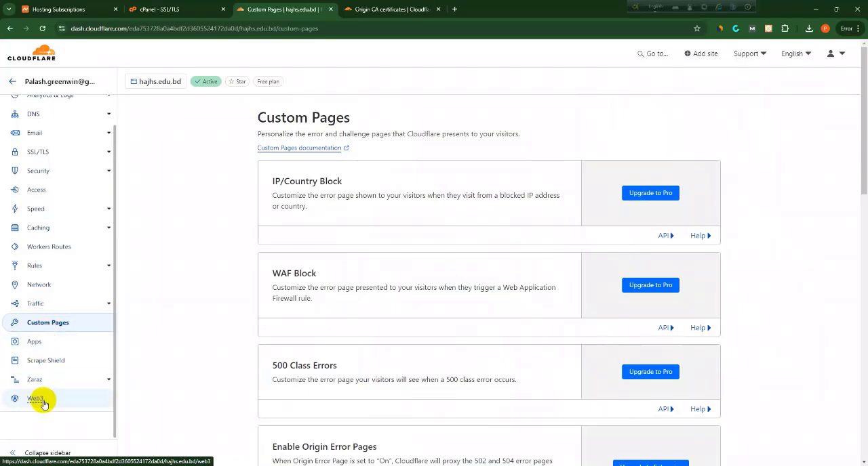
{"action": "scroll", "coordinate": [58, 376], "scroll_direction": "up", "scroll_amount": 1}
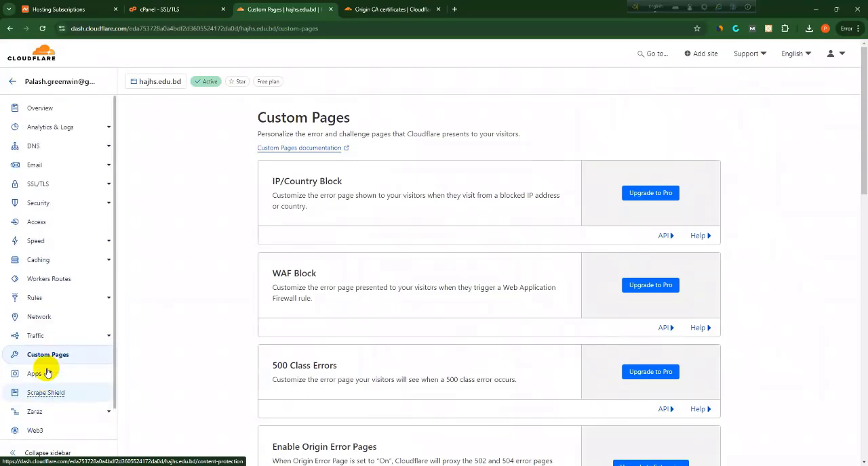
Review the SSL/TLS overview of hajhs.edu.bd, including the encryption mode, the SSL/TLS Recommender and the traffic served over TLS
{"action": "left_click", "coordinate": [47, 189]}
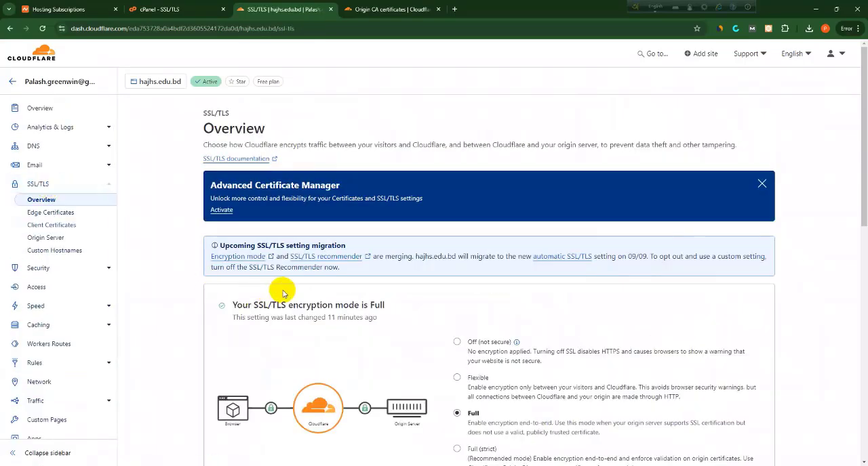
{"action": "scroll", "coordinate": [290, 294], "scroll_direction": "down", "scroll_amount": 1}
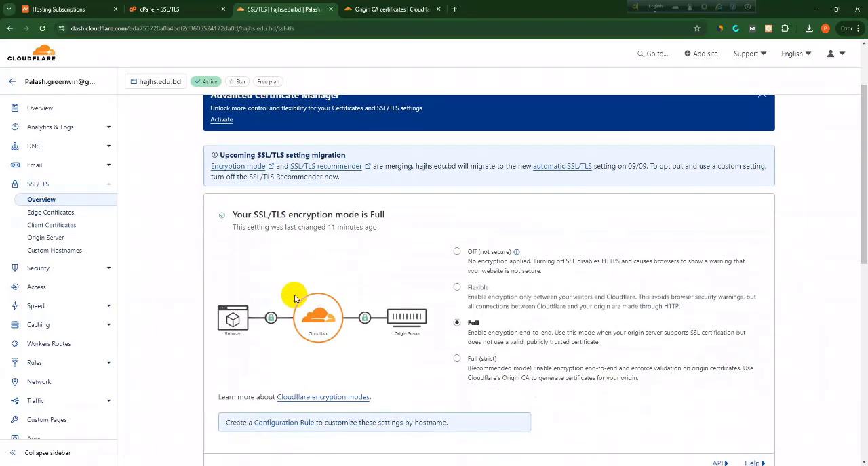
{"action": "scroll", "coordinate": [294, 299], "scroll_direction": "down", "scroll_amount": 2}
{"action": "scroll", "coordinate": [294, 299], "scroll_direction": "down", "scroll_amount": 2}
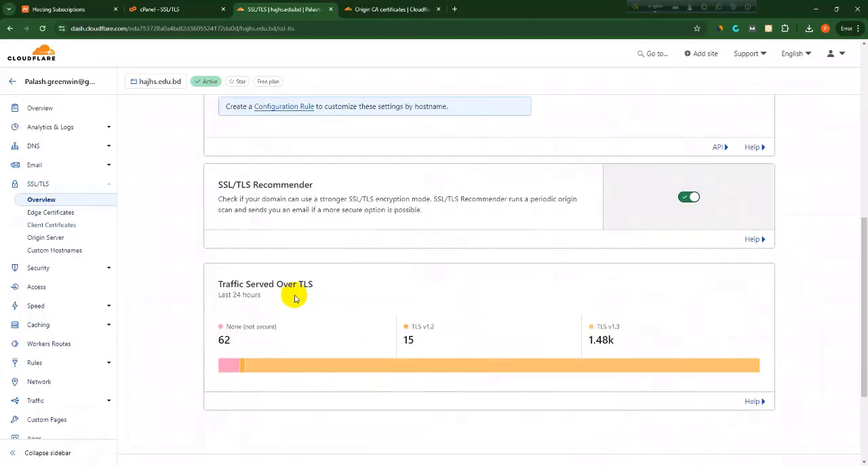
{"action": "scroll", "coordinate": [294, 299], "scroll_direction": "up", "scroll_amount": 1}
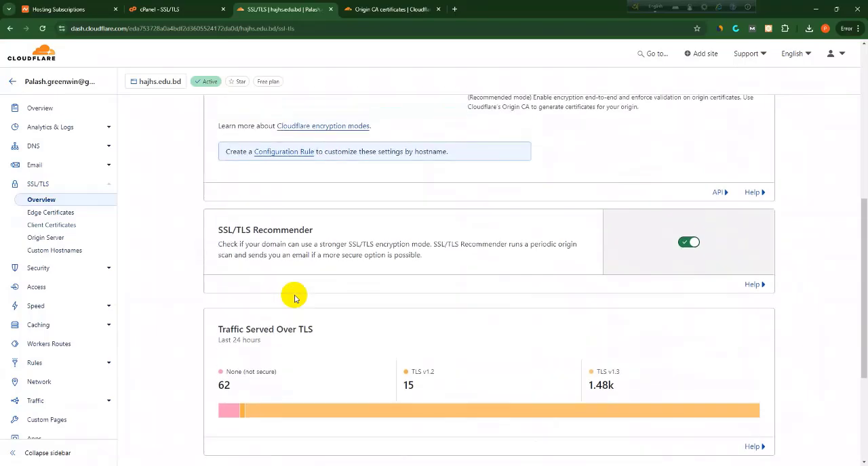
{"action": "scroll", "coordinate": [294, 299], "scroll_direction": "up", "scroll_amount": 3}
{"action": "scroll", "coordinate": [294, 299], "scroll_direction": "up", "scroll_amount": 1}
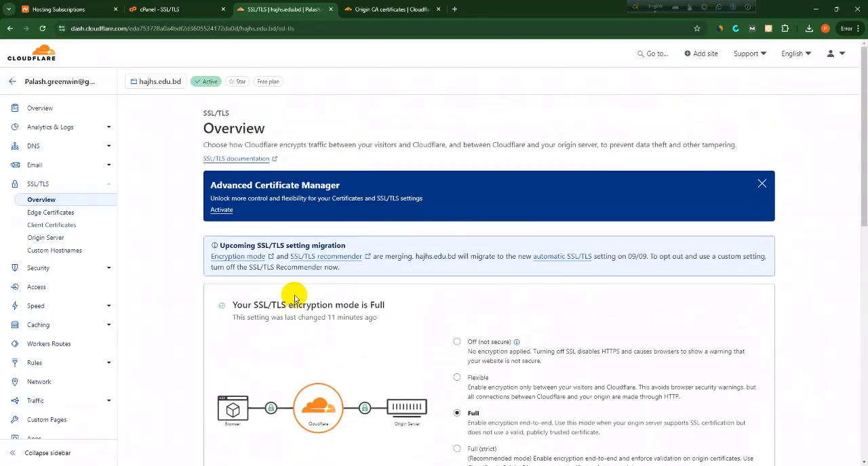
Return to the hajhs.edu.bd overview, show the Cloudflare fundamentals documentation beside it and examine the protection message and quick actions
{"action": "left_click", "coordinate": [48, 112]}
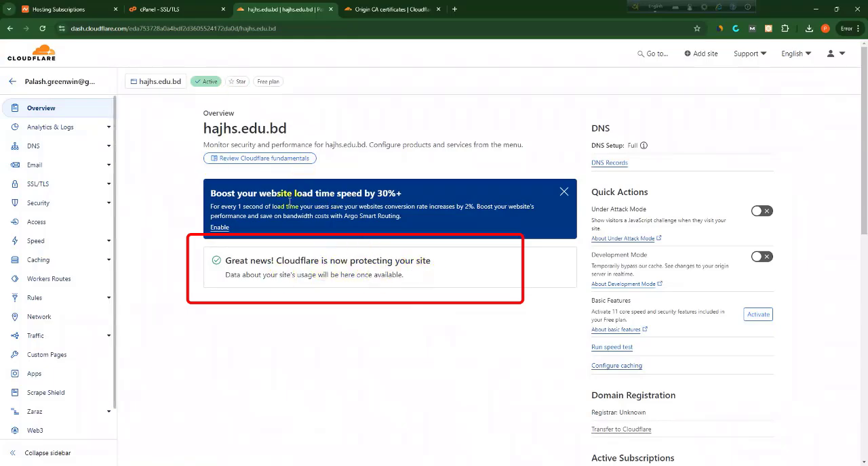
{"action": "left_click", "coordinate": [263, 160]}
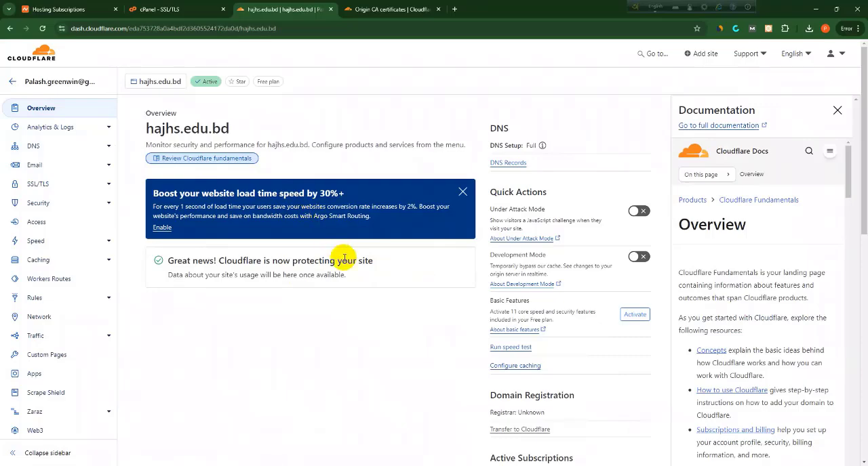
{"action": "scroll", "coordinate": [402, 368], "scroll_direction": "down", "scroll_amount": 1}
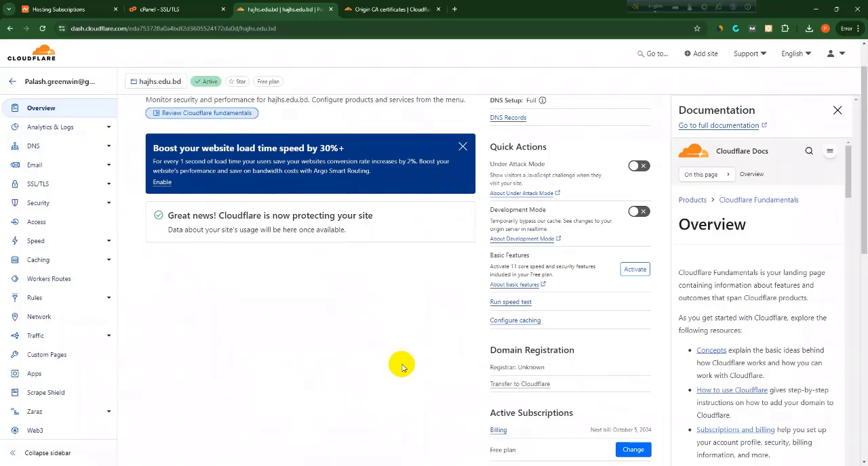
{"action": "scroll", "coordinate": [401, 367], "scroll_direction": "down", "scroll_amount": 2}
{"action": "scroll", "coordinate": [397, 364], "scroll_direction": "up", "scroll_amount": 3}
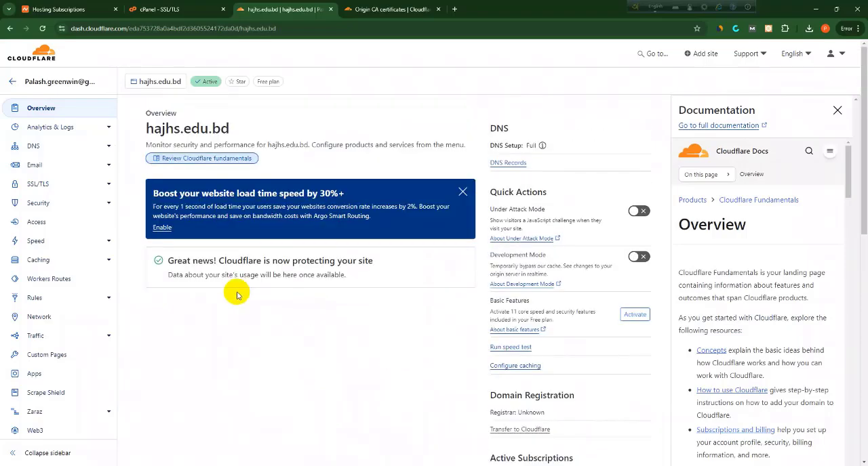
{"action": "left_click_drag", "start_coordinate": [166, 261], "coordinate": [360, 279]}
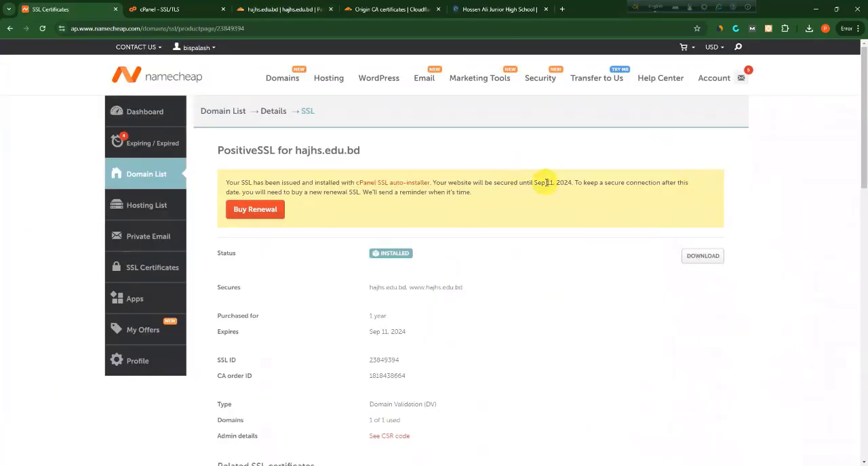
{"action": "left_click_drag", "start_coordinate": [546, 183], "coordinate": [617, 192]}
{"action": "left_click", "coordinate": [619, 193]}
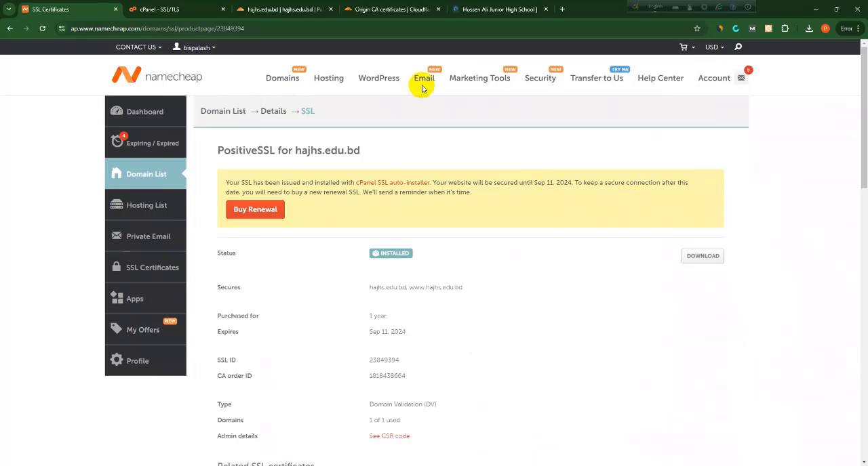
Check the connection security of the live hajhs.edu.bd website in the browser's site information and look through its home page
{"action": "left_click", "coordinate": [453, 9]}
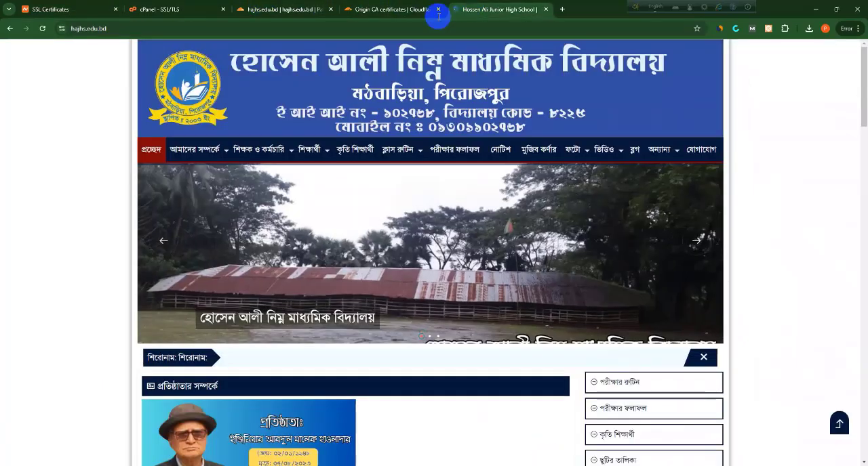
{"action": "left_click", "coordinate": [60, 30]}
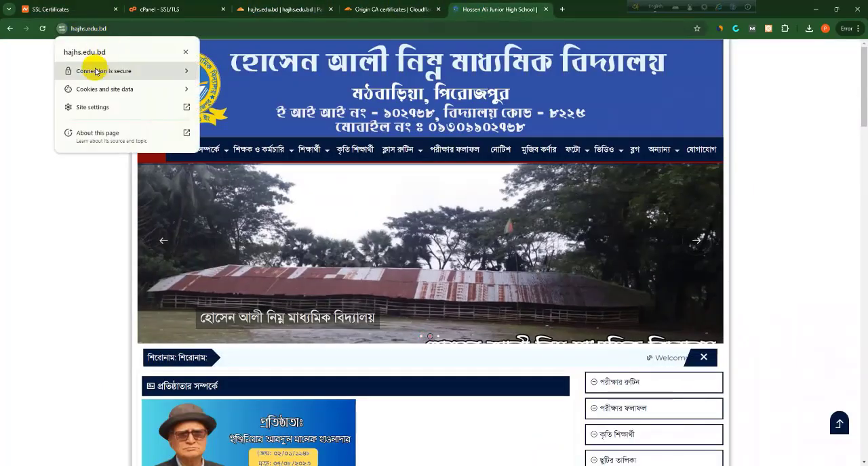
{"action": "left_click", "coordinate": [100, 197]}
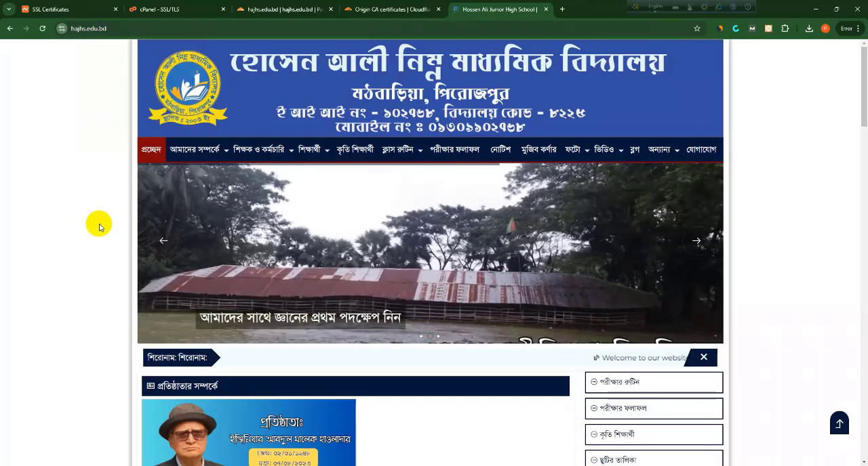
{"action": "scroll", "coordinate": [261, 214], "scroll_direction": "down", "scroll_amount": 3}
{"action": "scroll", "coordinate": [262, 214], "scroll_direction": "up", "scroll_amount": 3}
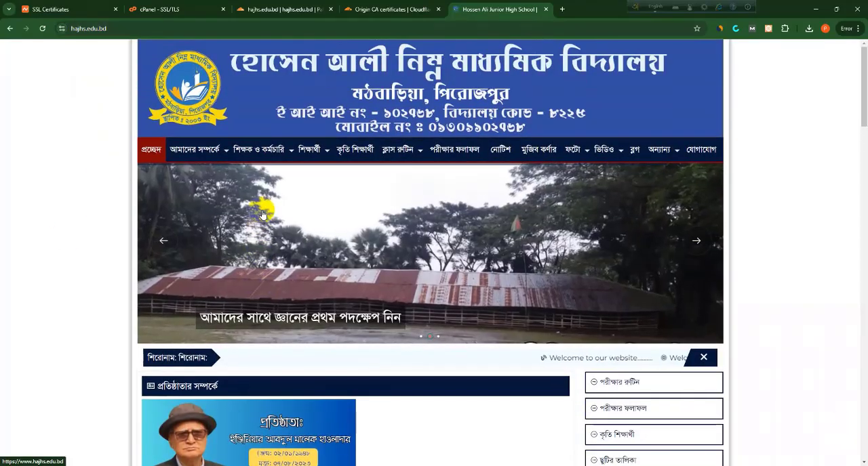
{"action": "scroll", "coordinate": [300, 176], "scroll_direction": "down", "scroll_amount": 6}
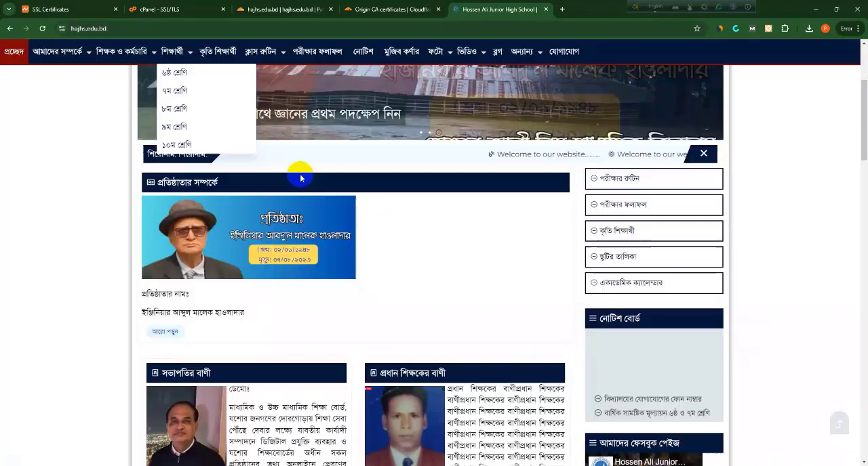
{"action": "scroll", "coordinate": [300, 177], "scroll_direction": "down", "scroll_amount": 6}
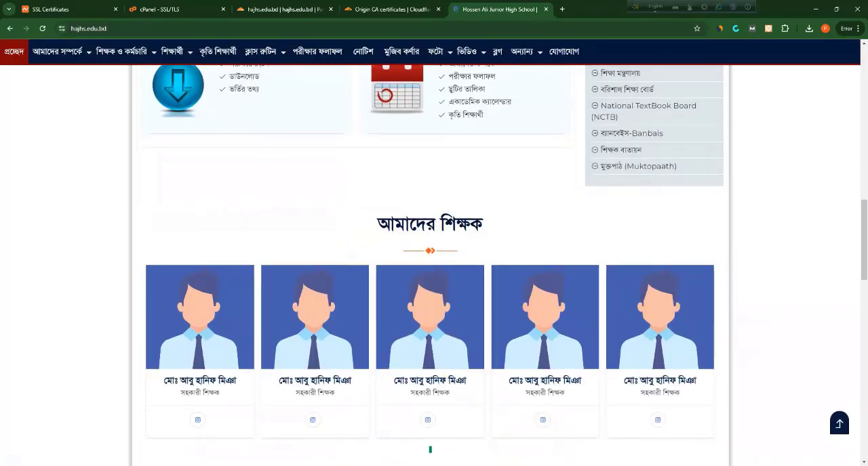
{"action": "scroll", "coordinate": [533, 368], "scroll_direction": "down", "scroll_amount": 1}
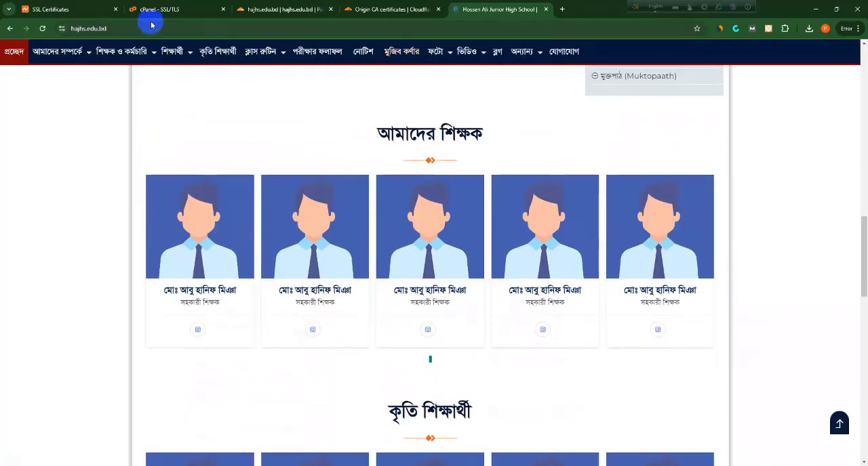
Switch back to cPanel, open the SSL certificates (CRT) page from SSL/TLS and review the certificates on the server
{"action": "left_click", "coordinate": [363, 4]}
{"action": "scroll", "coordinate": [355, 179], "scroll_direction": "up", "scroll_amount": 1}
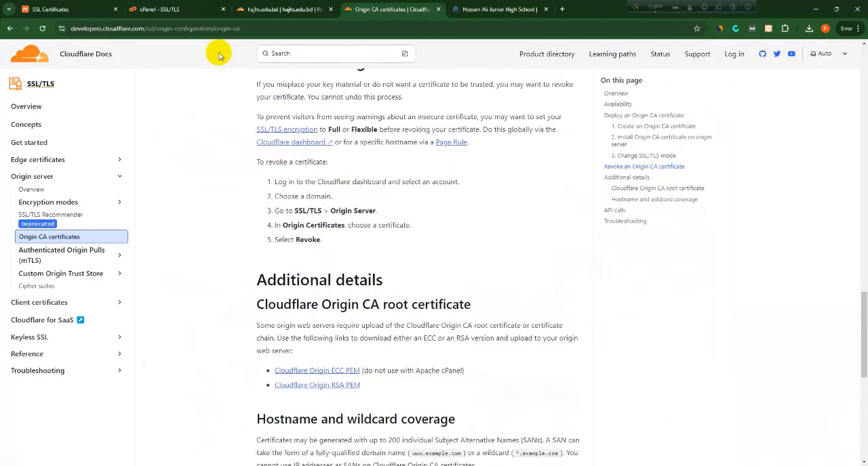
{"action": "left_click", "coordinate": [271, 9]}
{"action": "left_click", "coordinate": [192, 7]}
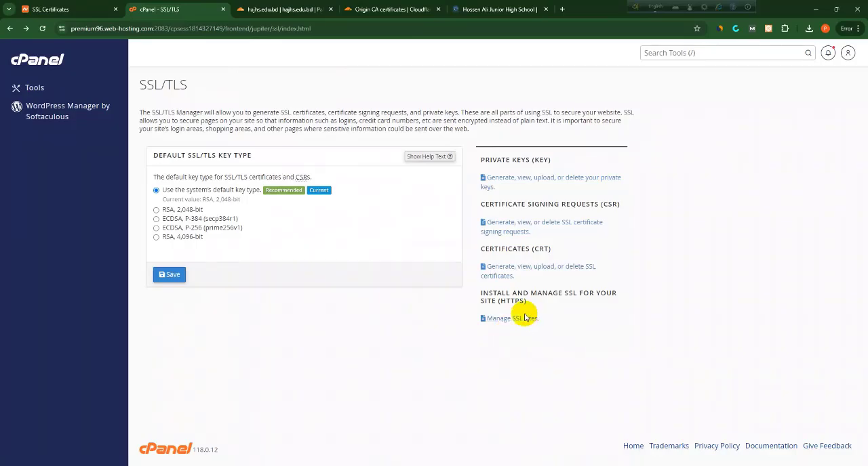
{"action": "left_click", "coordinate": [519, 268]}
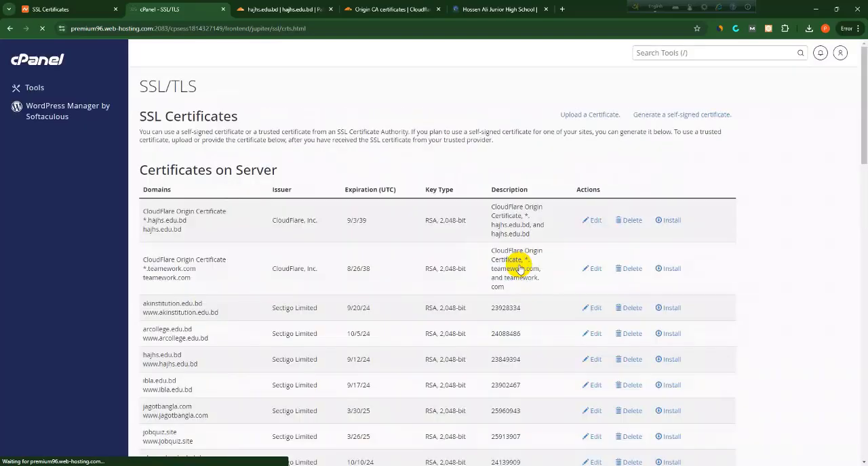
{"action": "scroll", "coordinate": [519, 269], "scroll_direction": "down", "scroll_amount": 2}
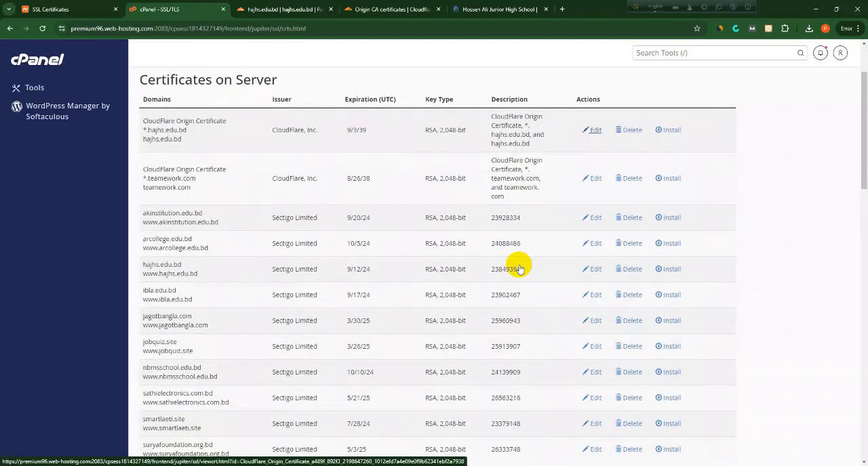
Look through the forms for uploading a new certificate and generating a self-signed certificate below the list of certificates on the server
{"action": "scroll", "coordinate": [519, 269], "scroll_direction": "down", "scroll_amount": 6}
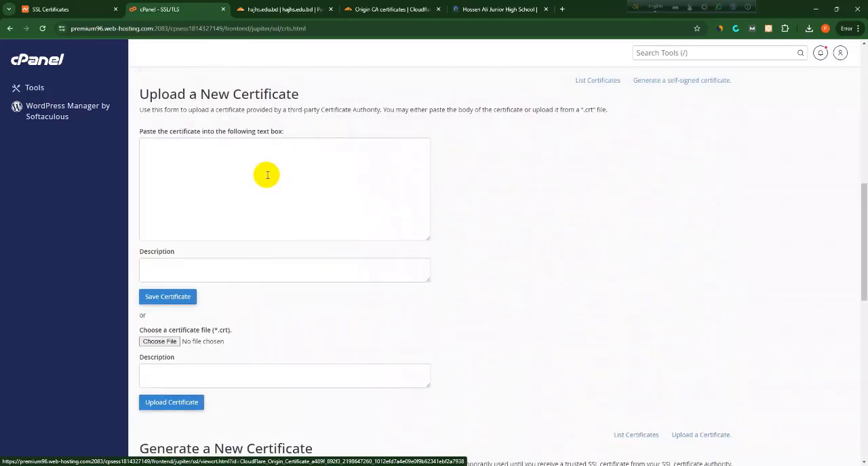
{"action": "left_click", "coordinate": [265, 203]}
{"action": "scroll", "coordinate": [247, 266], "scroll_direction": "down", "scroll_amount": 1}
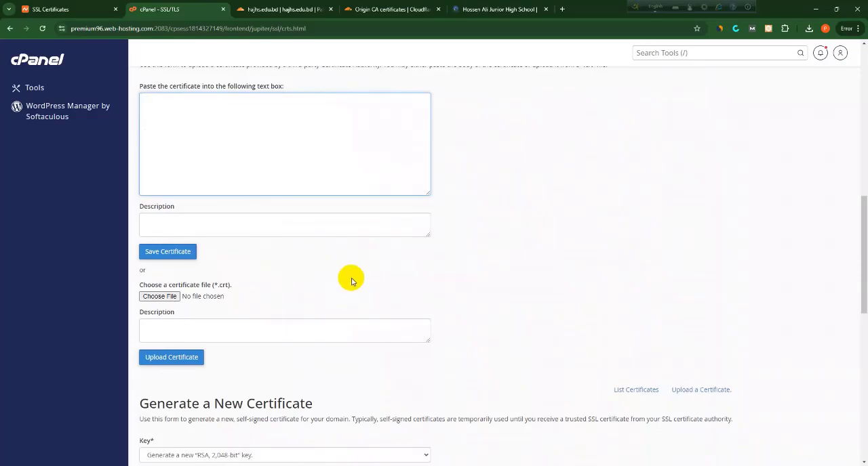
{"action": "scroll", "coordinate": [370, 288], "scroll_direction": "down", "scroll_amount": 2}
{"action": "scroll", "coordinate": [369, 285], "scroll_direction": "down", "scroll_amount": 1}
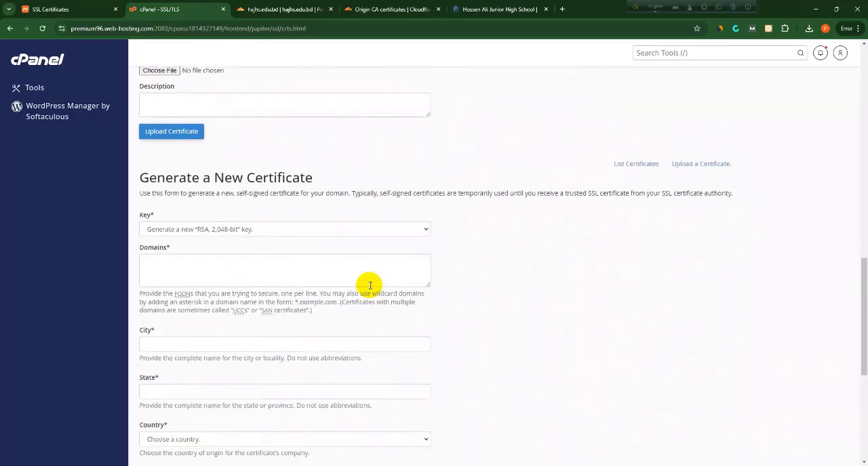
{"action": "scroll", "coordinate": [369, 284], "scroll_direction": "up", "scroll_amount": 17}
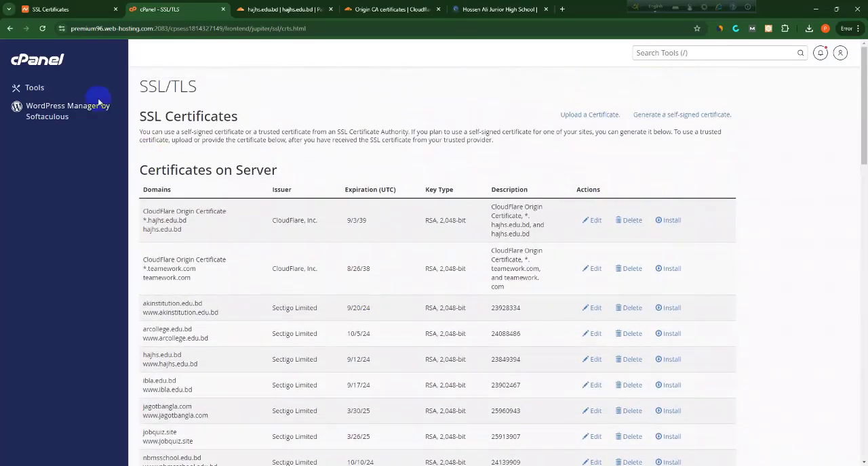
Return to the SSL/TLS overview and open the page for managing SSL sites
{"action": "left_click", "coordinate": [10, 28]}
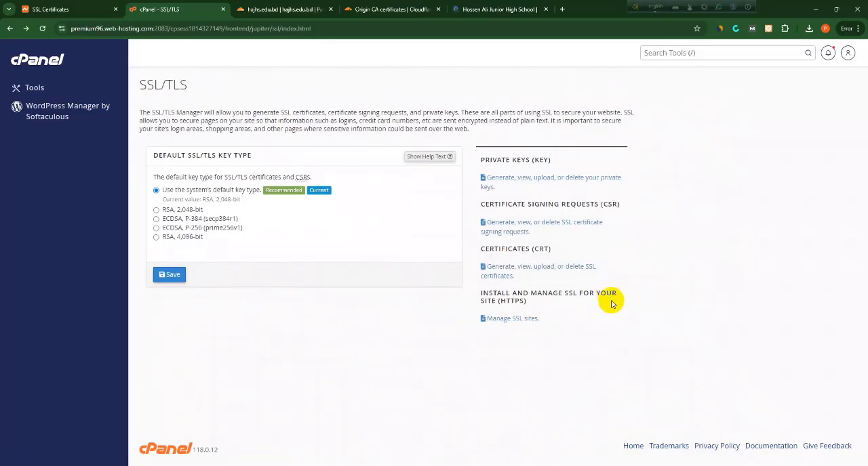
{"action": "left_click", "coordinate": [511, 320]}
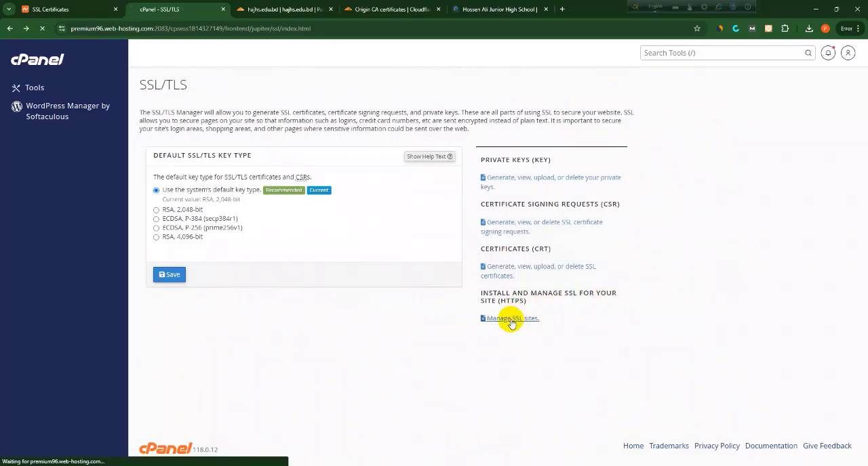